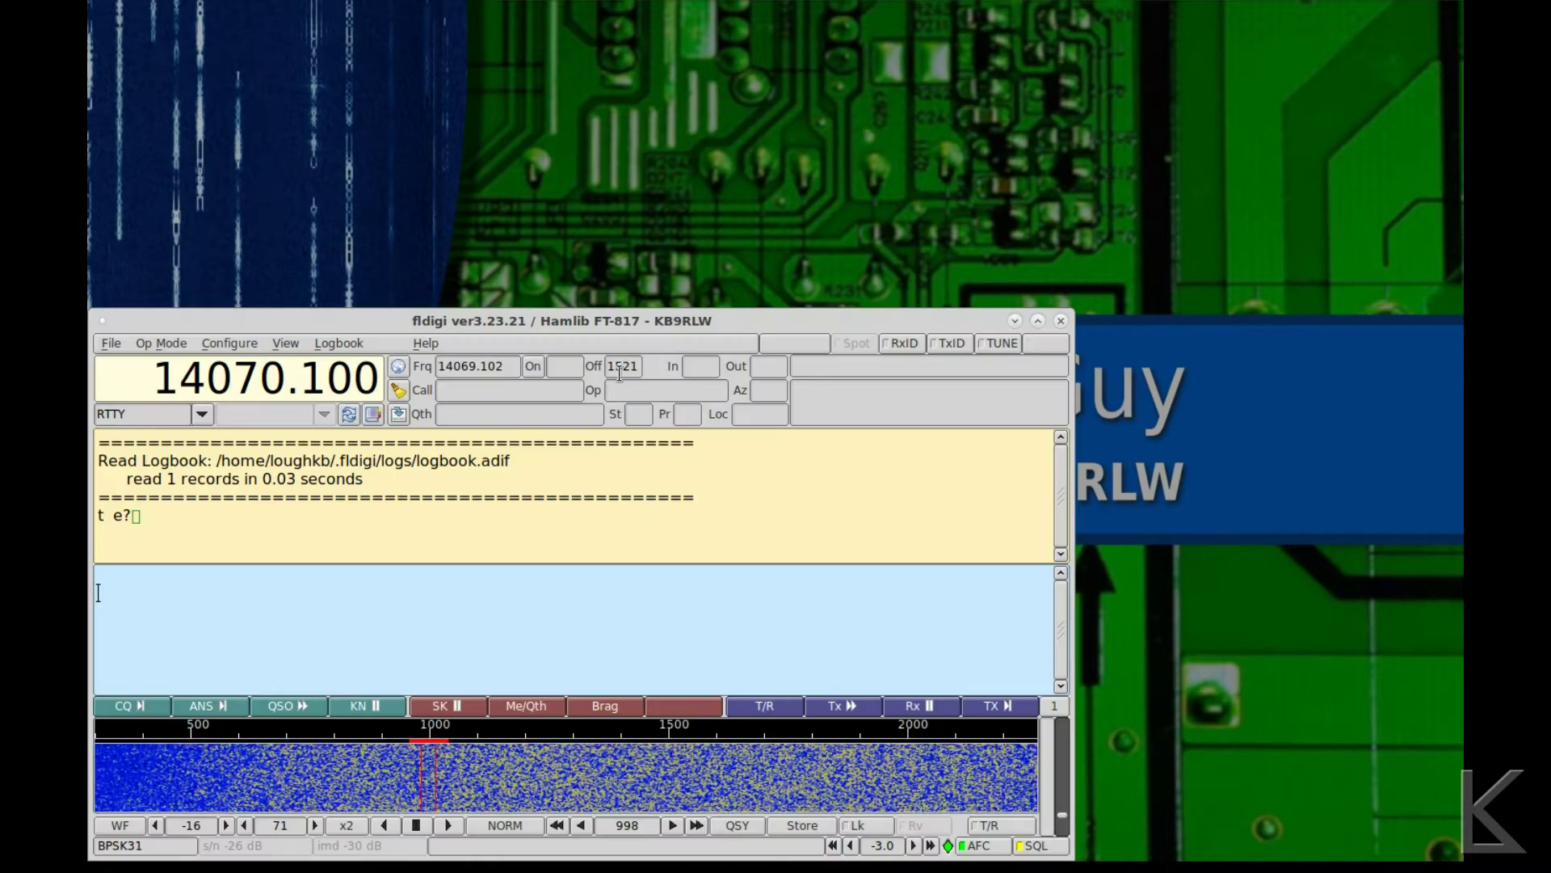
# Reposition the fldigi window and tune the receiver to the signal near 1200 Hz on the waterfall
pyautogui.moveTo(608, 318); pyautogui.dragTo(746, 224)
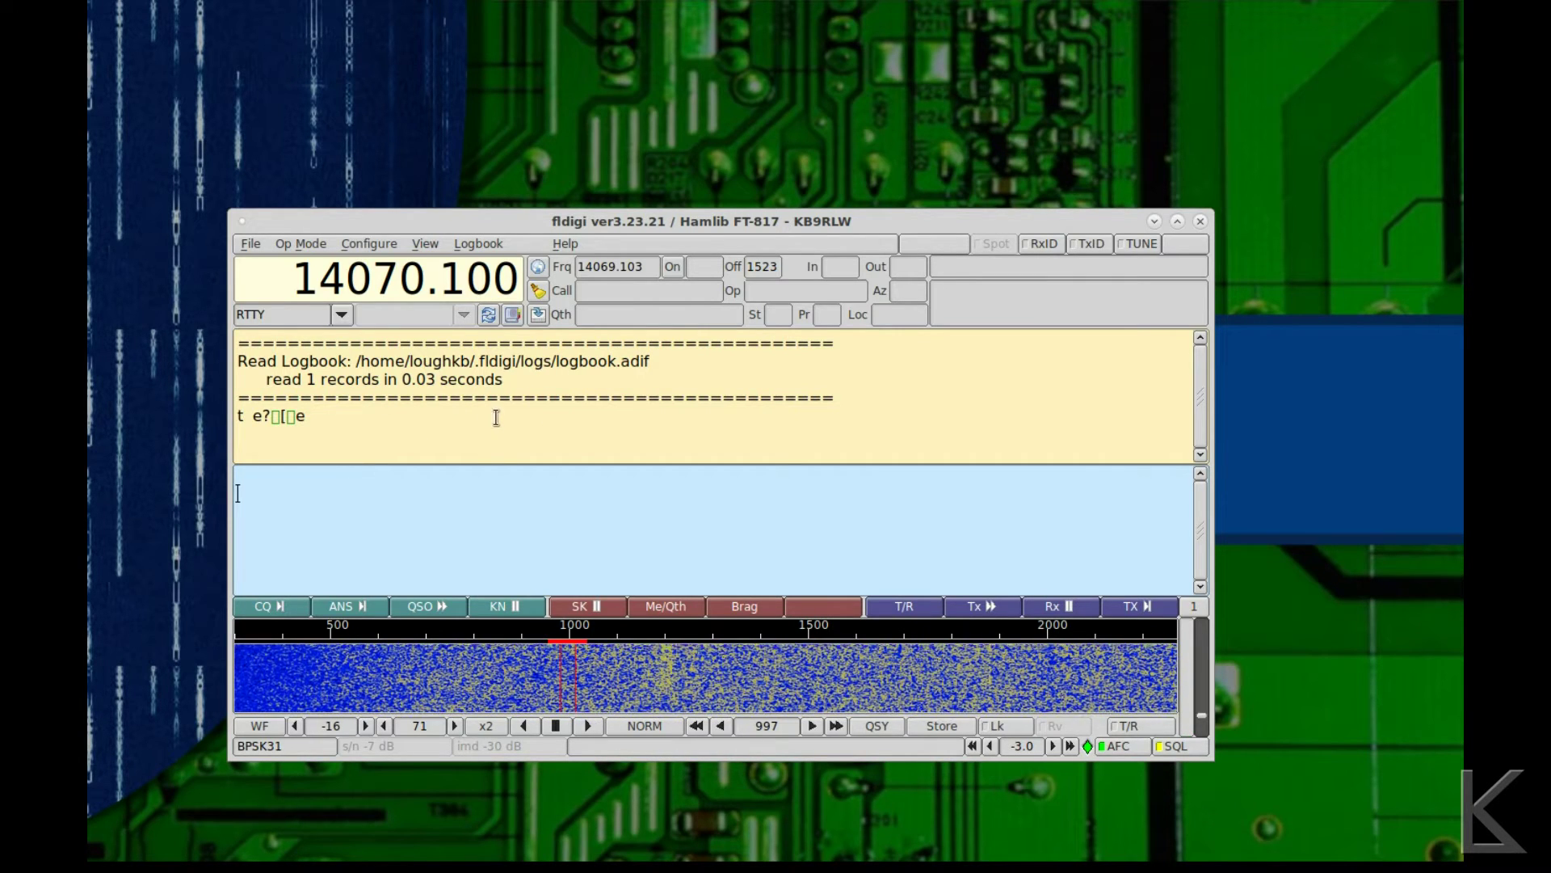
pyautogui.click(663, 675)
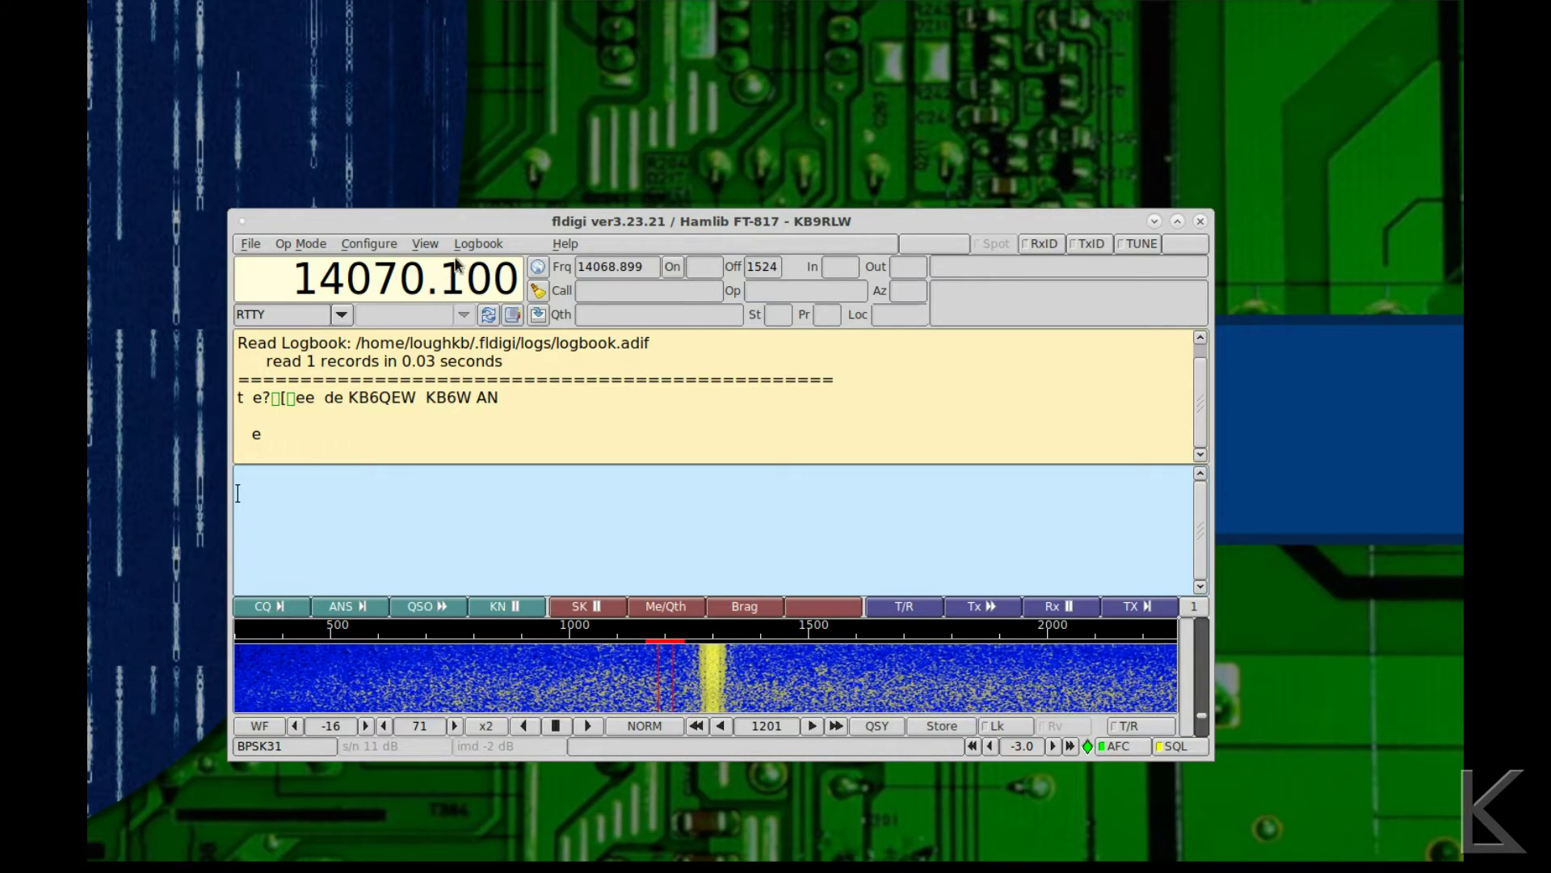
# View the contact record stored in the fldigi logbook and close the logbook
pyautogui.click(479, 243)
pyautogui.click(485, 265)
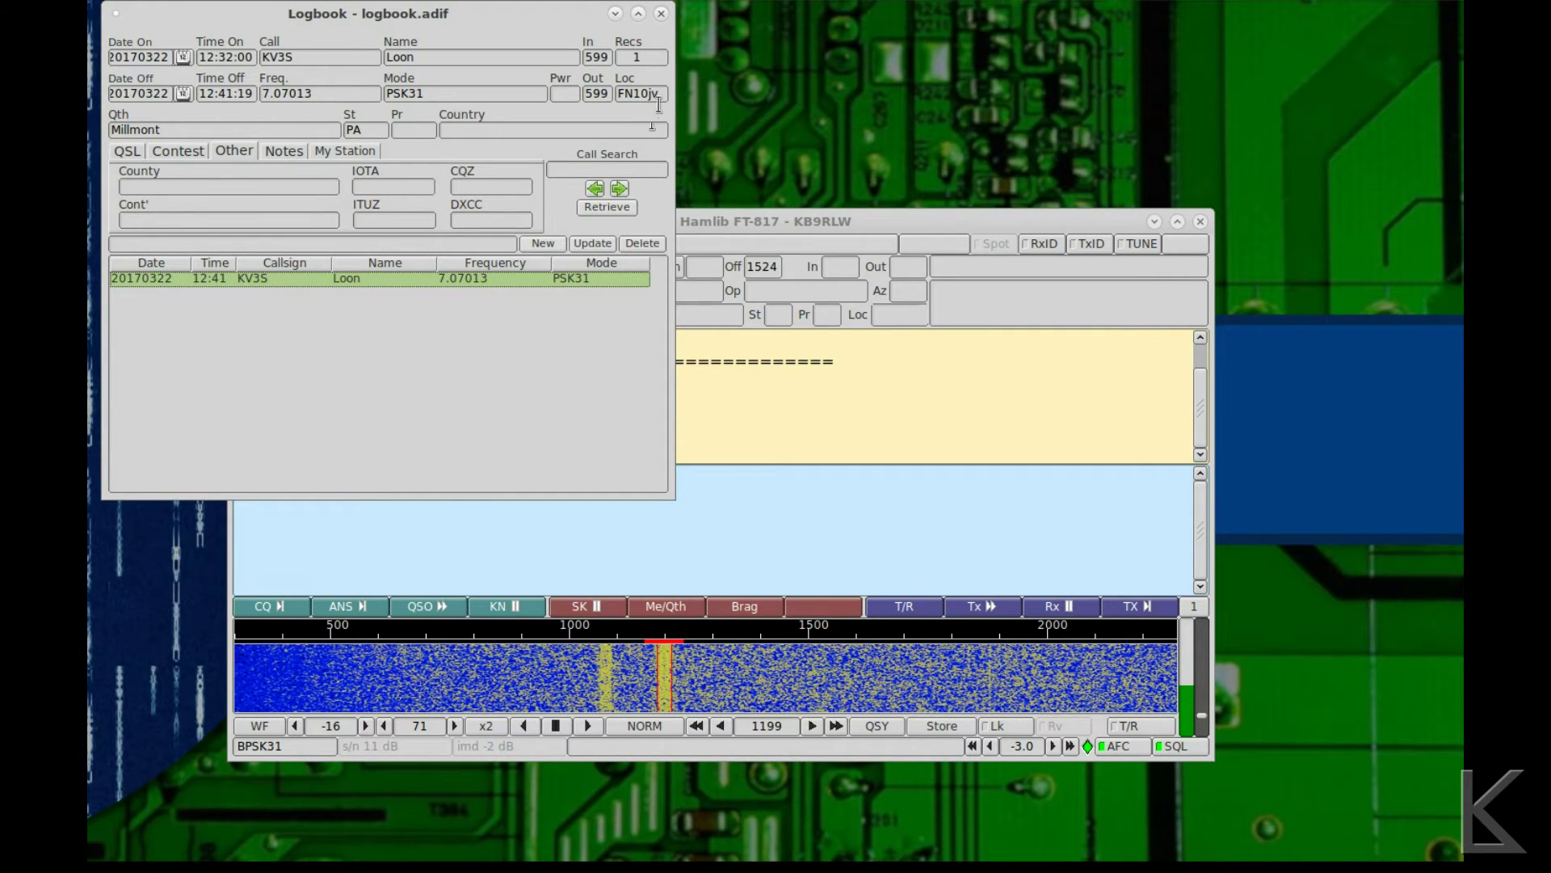
pyautogui.click(661, 14)
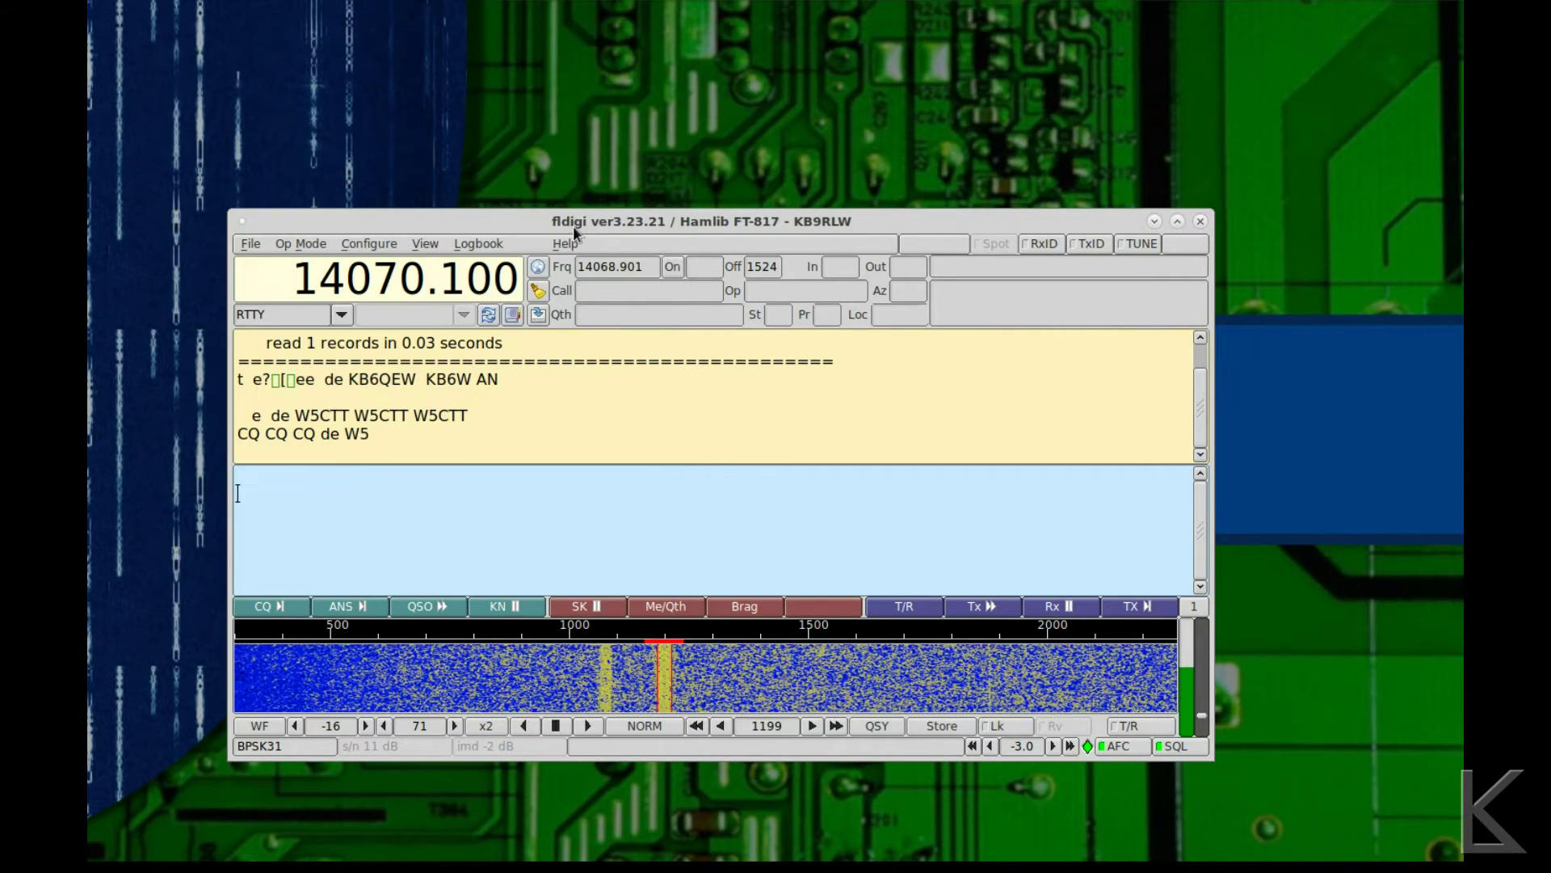
# Show the Call Lookup settings in the QRZ/eQSL configuration
pyautogui.click(386, 244)
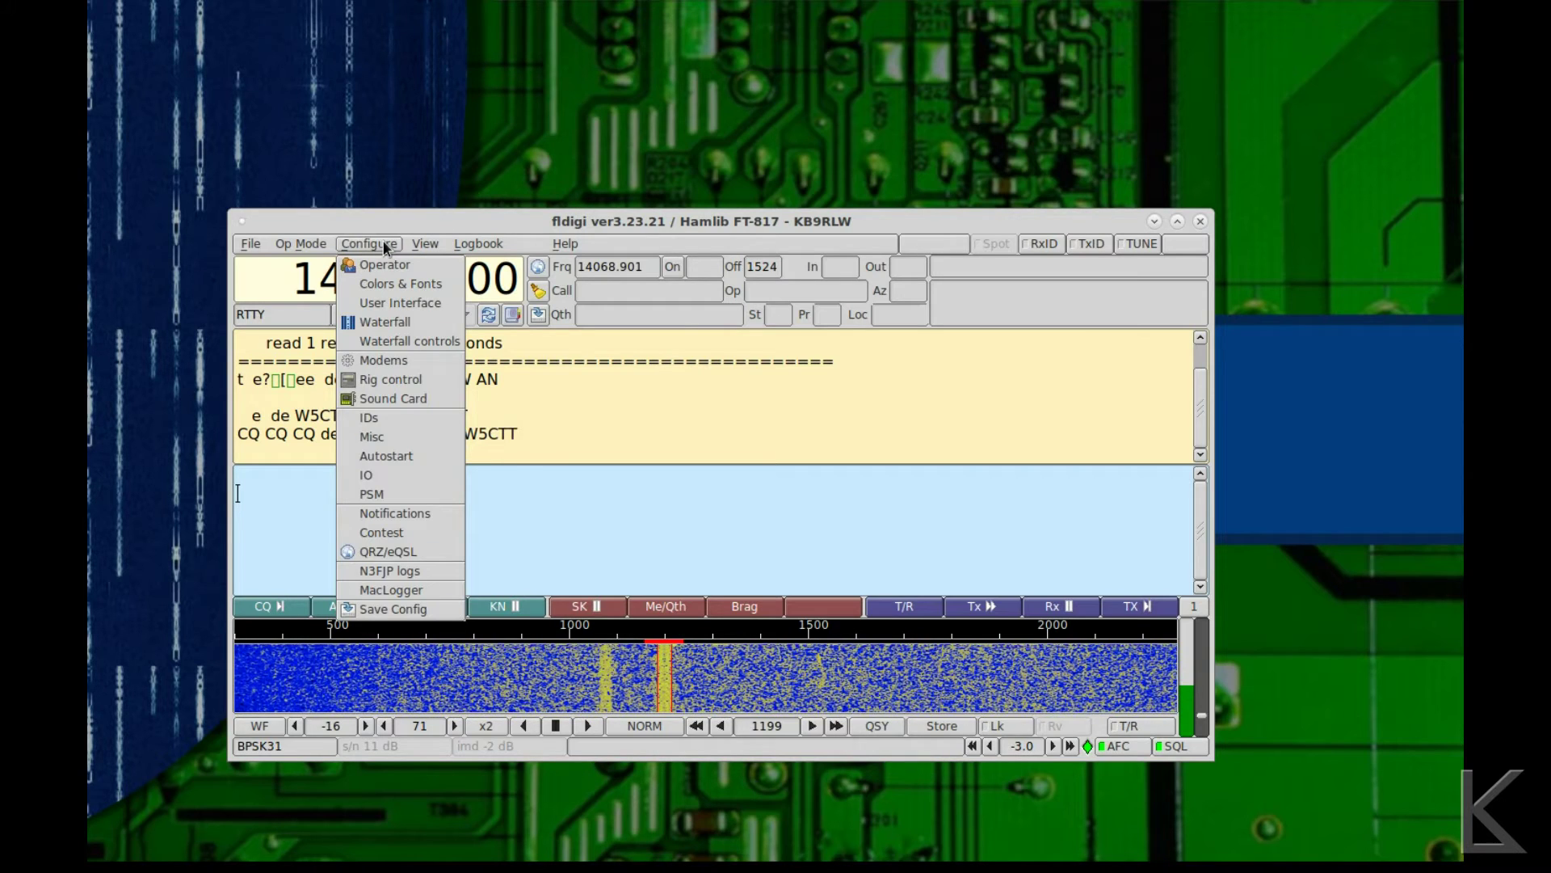
pyautogui.click(429, 551)
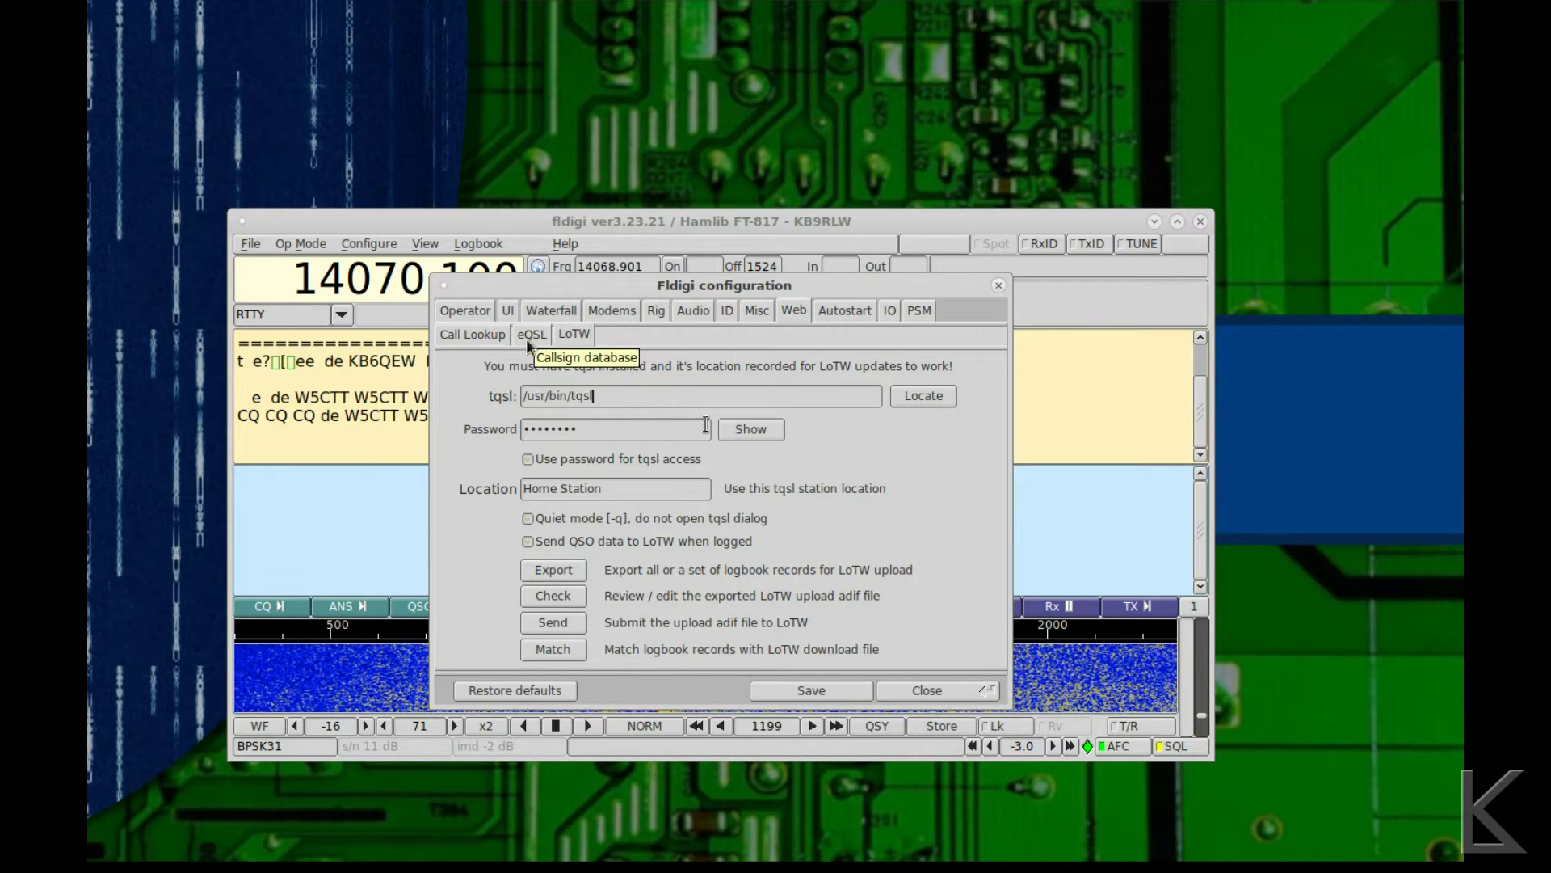
pyautogui.click(478, 336)
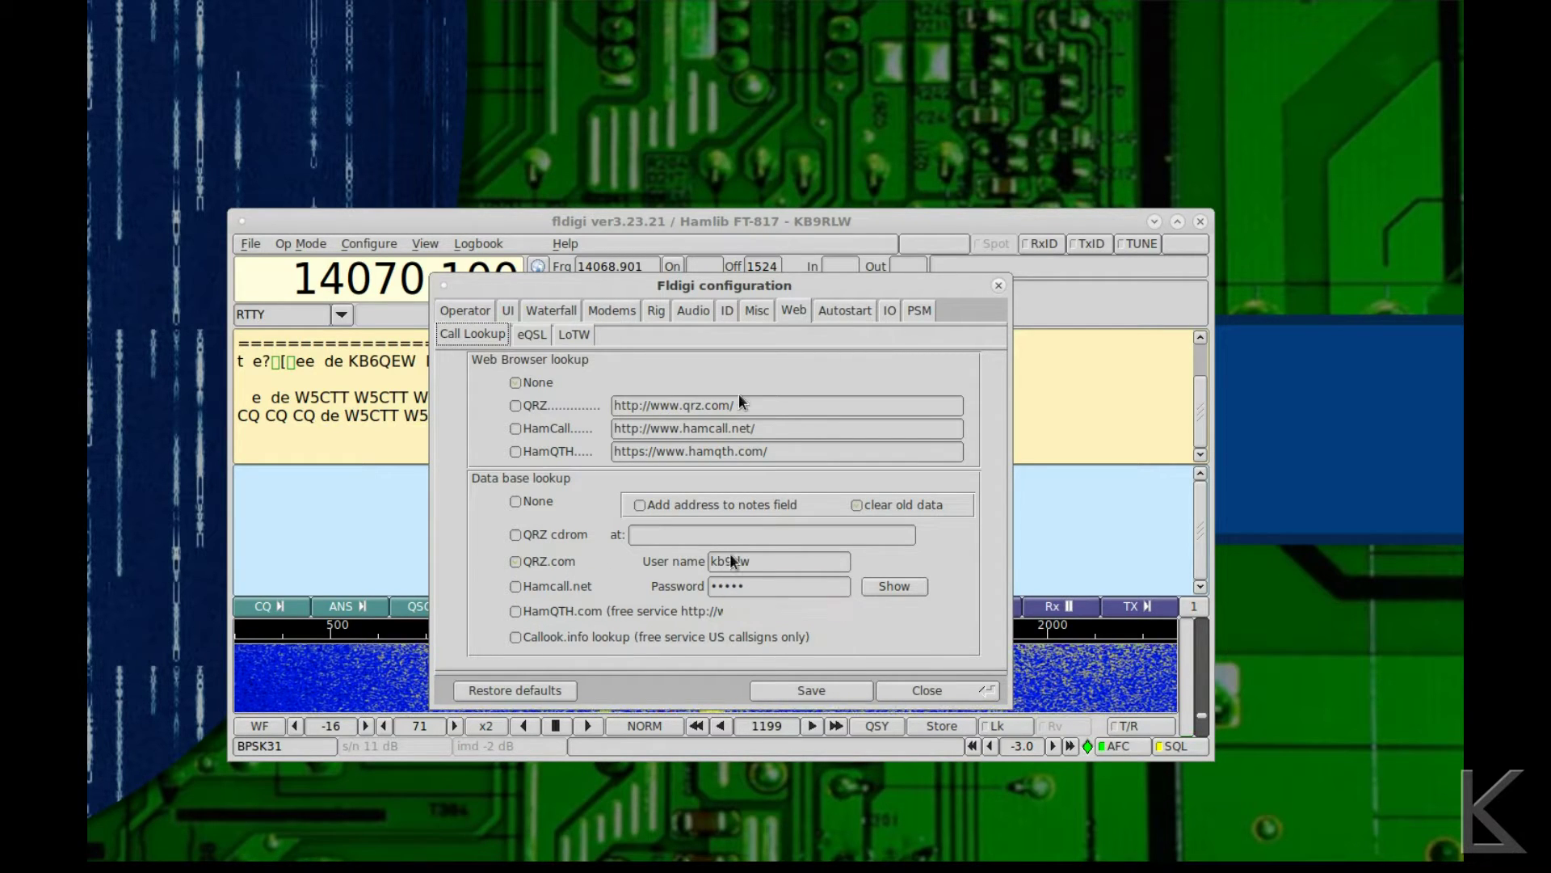
# Move the configuration dialog clear of the received text, capture the CQ caller's decoded call sign as the contact and look it up on QRZ
pyautogui.moveTo(791, 288); pyautogui.dragTo(844, 579)
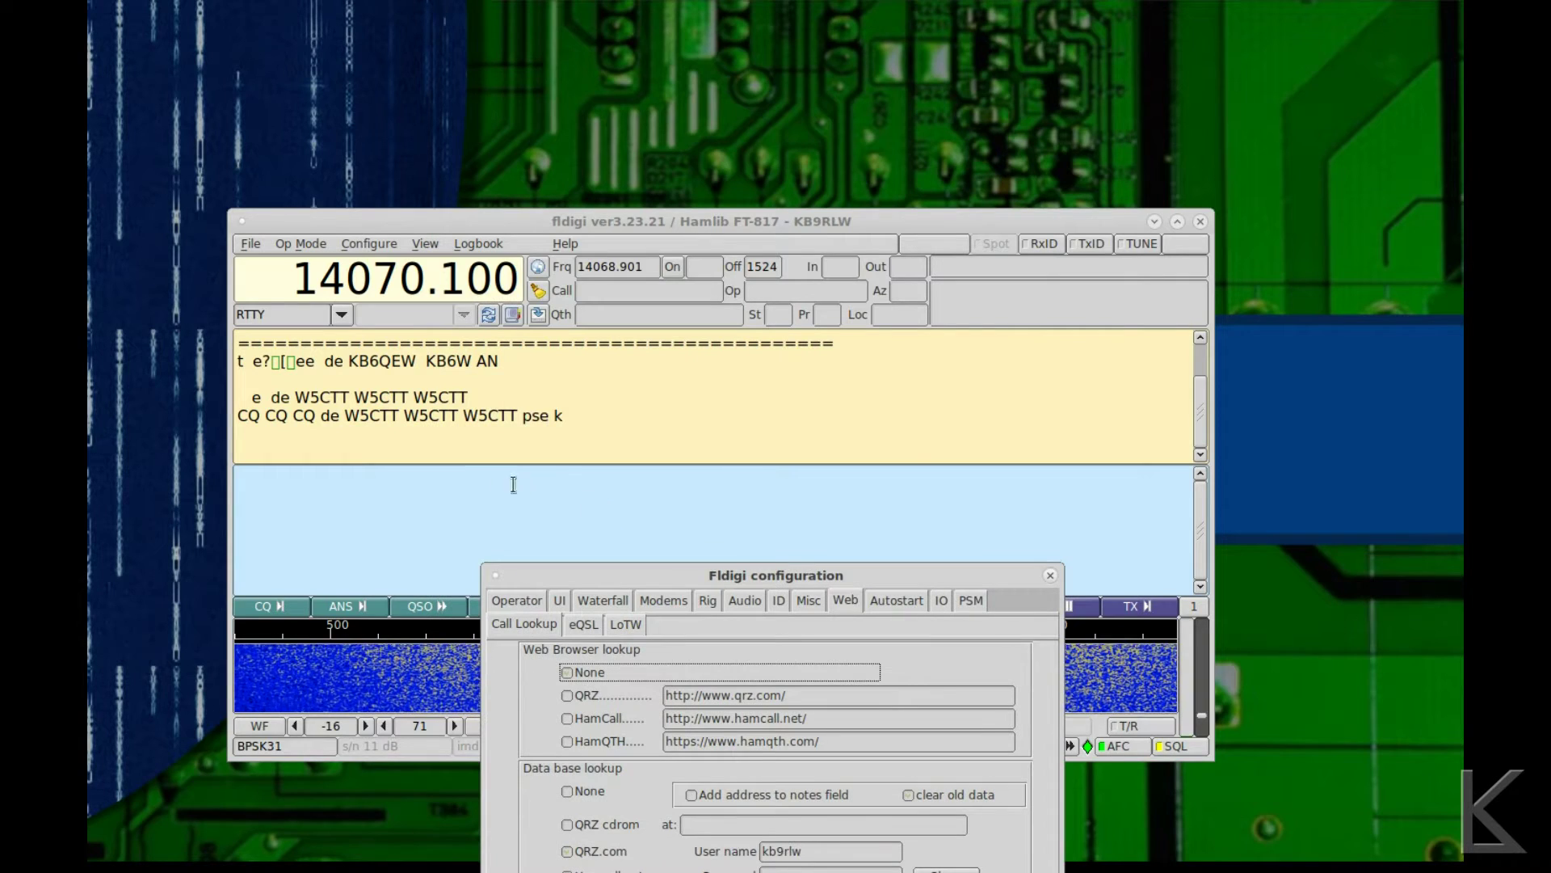
pyautogui.click(438, 416)
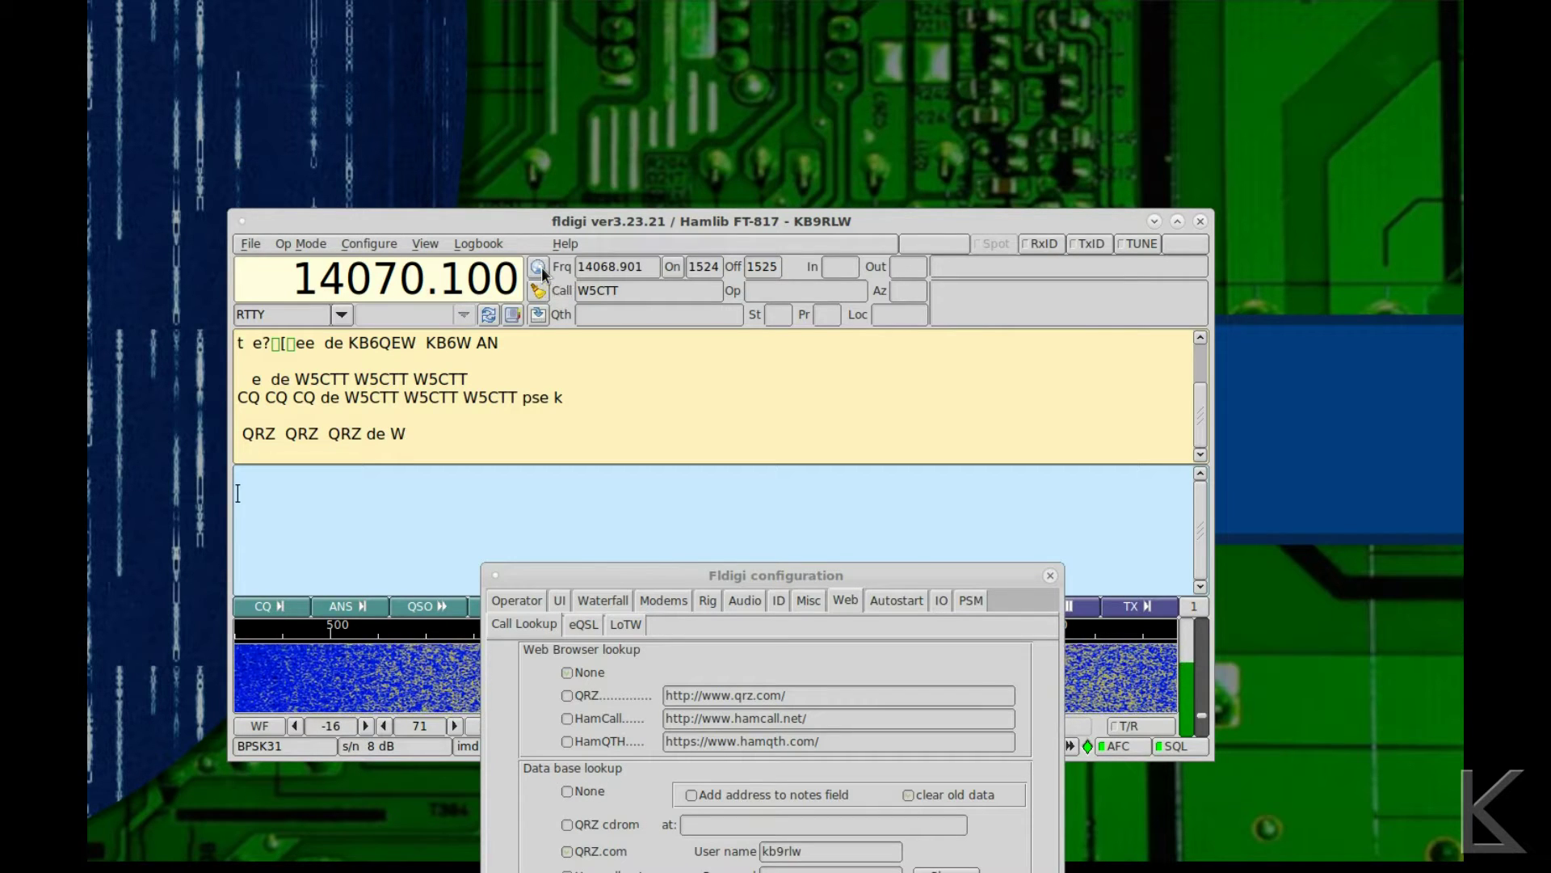
pyautogui.click(541, 266)
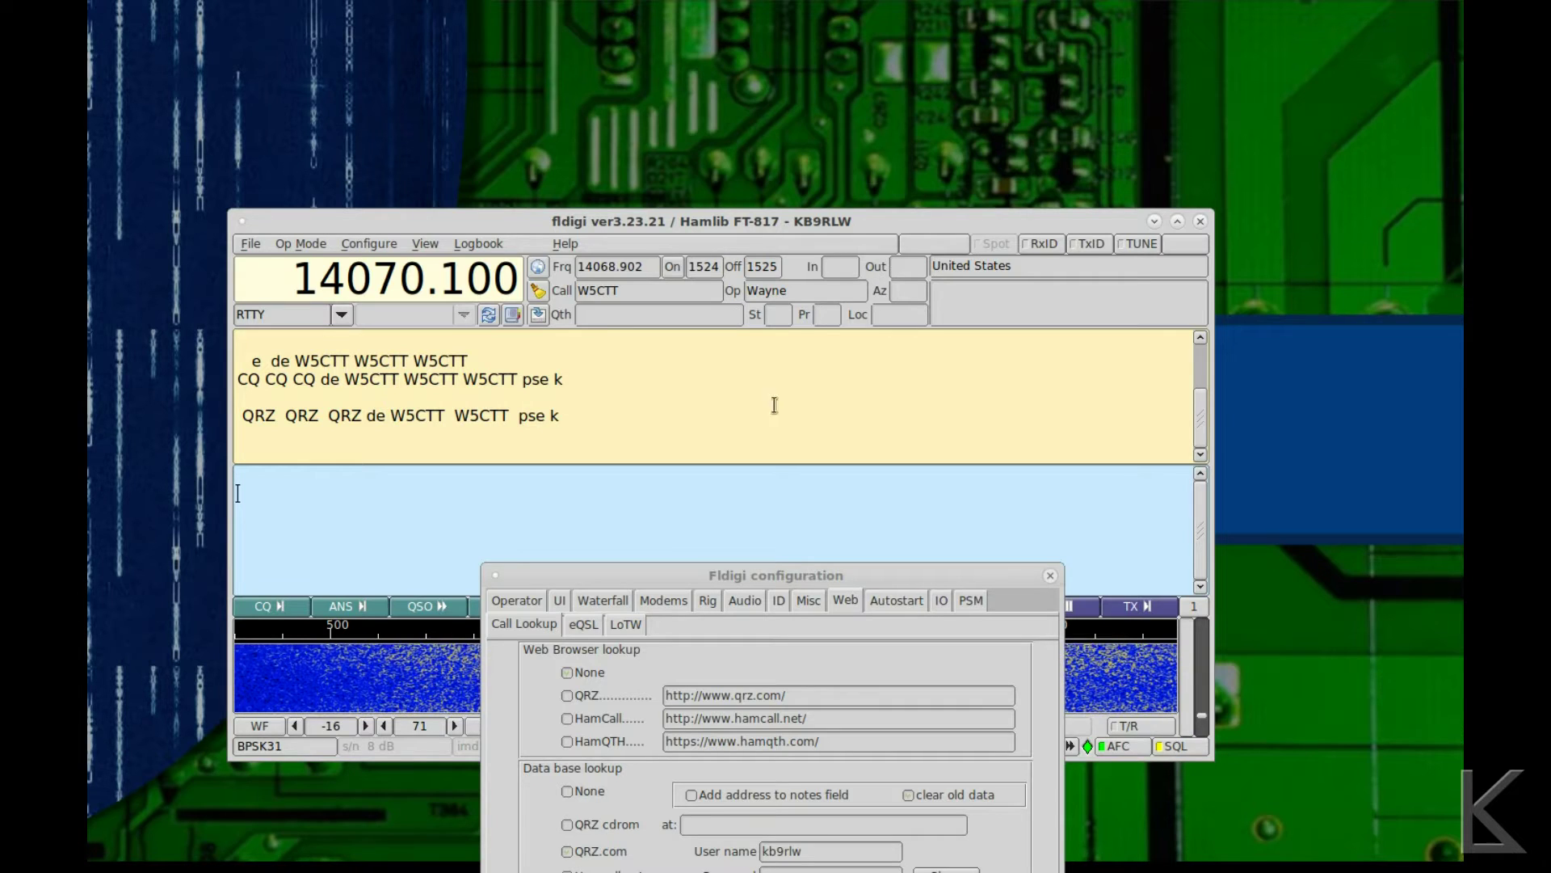
# Review the LoTW settings in the configuration dialog and the station locations defined in TQSL
pyautogui.moveTo(711, 590); pyautogui.dragTo(756, 74)
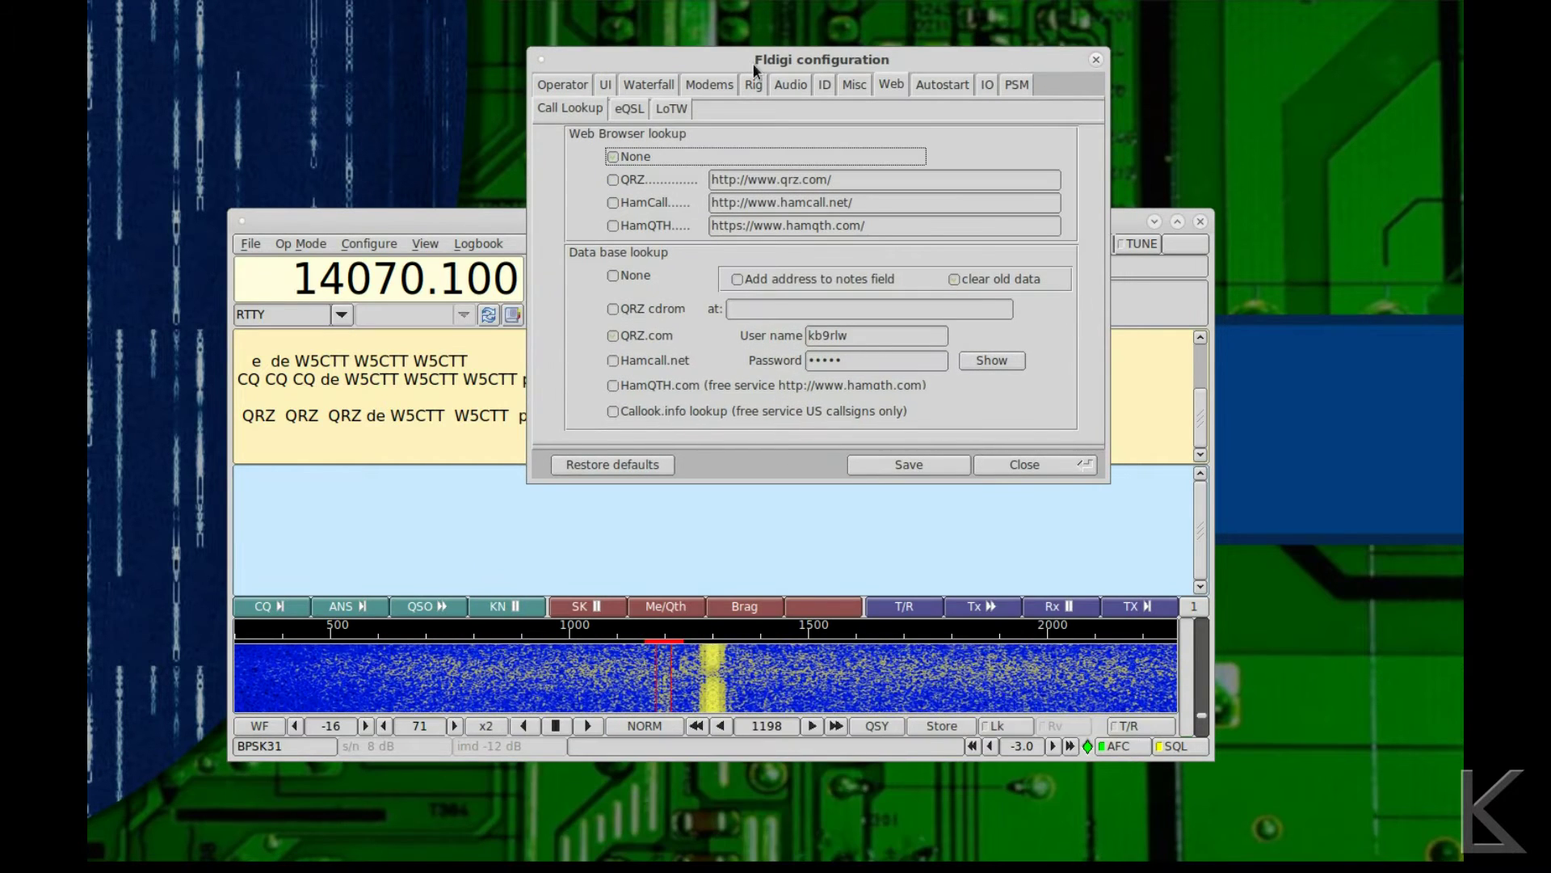
pyautogui.click(668, 109)
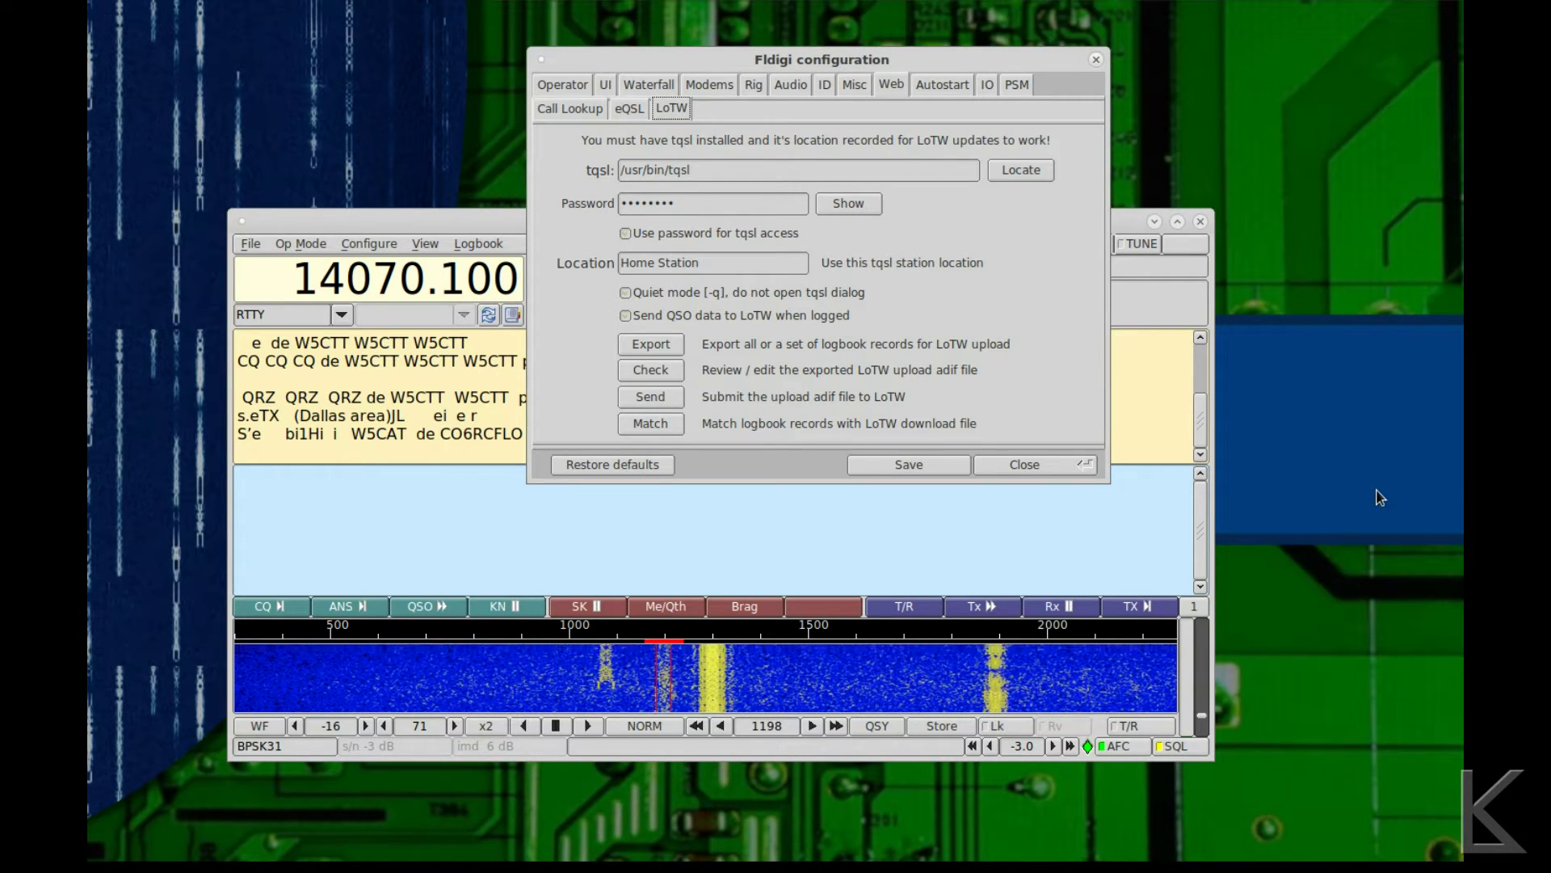
pyautogui.press('Tab')
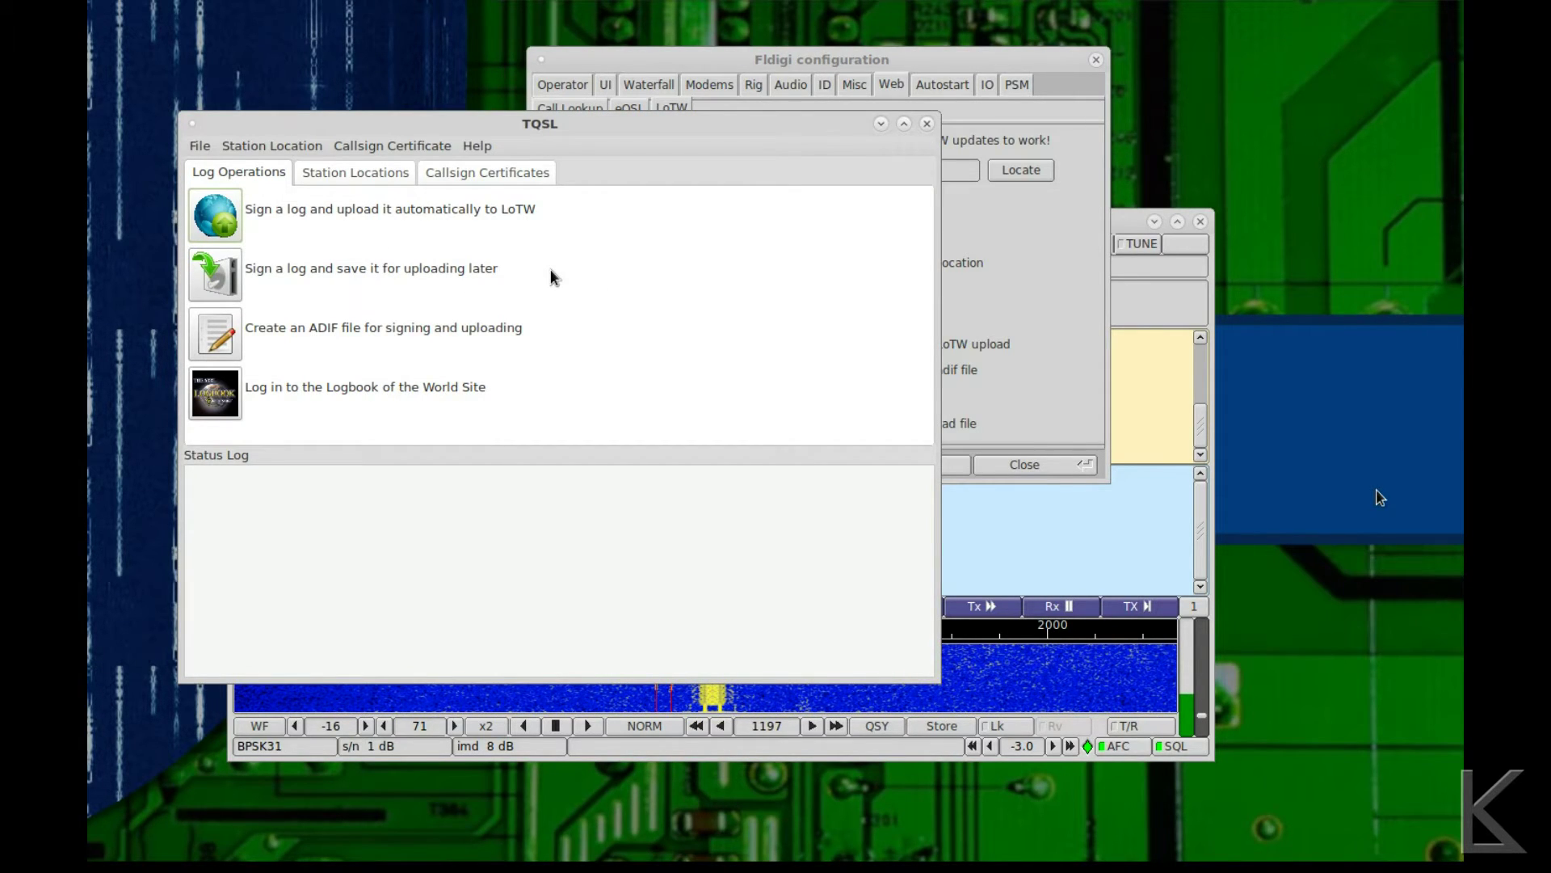
pyautogui.moveTo(614, 128); pyautogui.dragTo(674, 96)
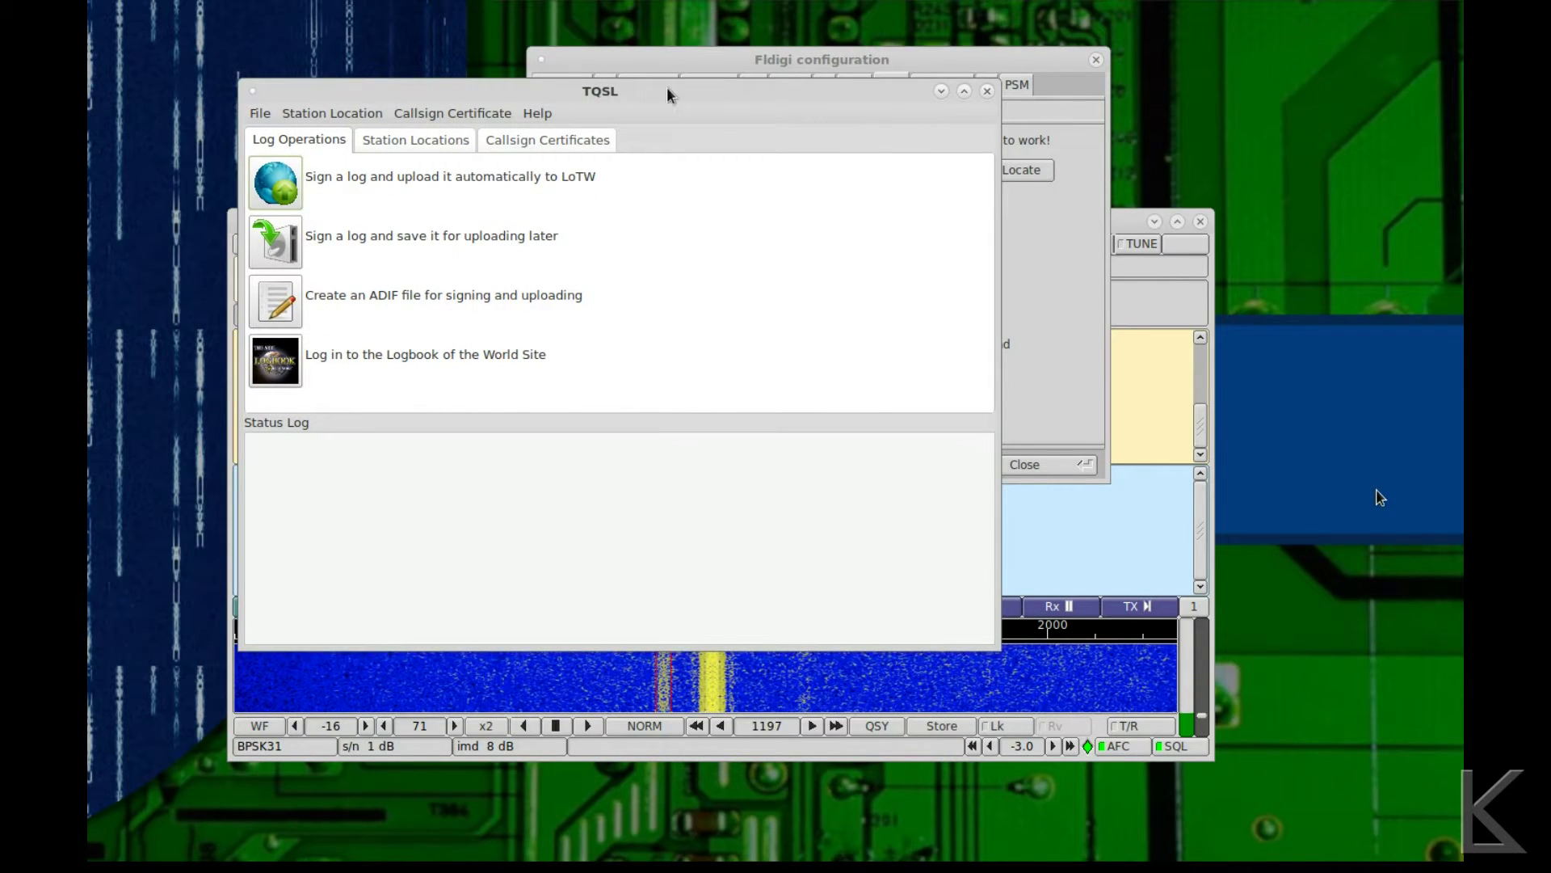
pyautogui.click(395, 142)
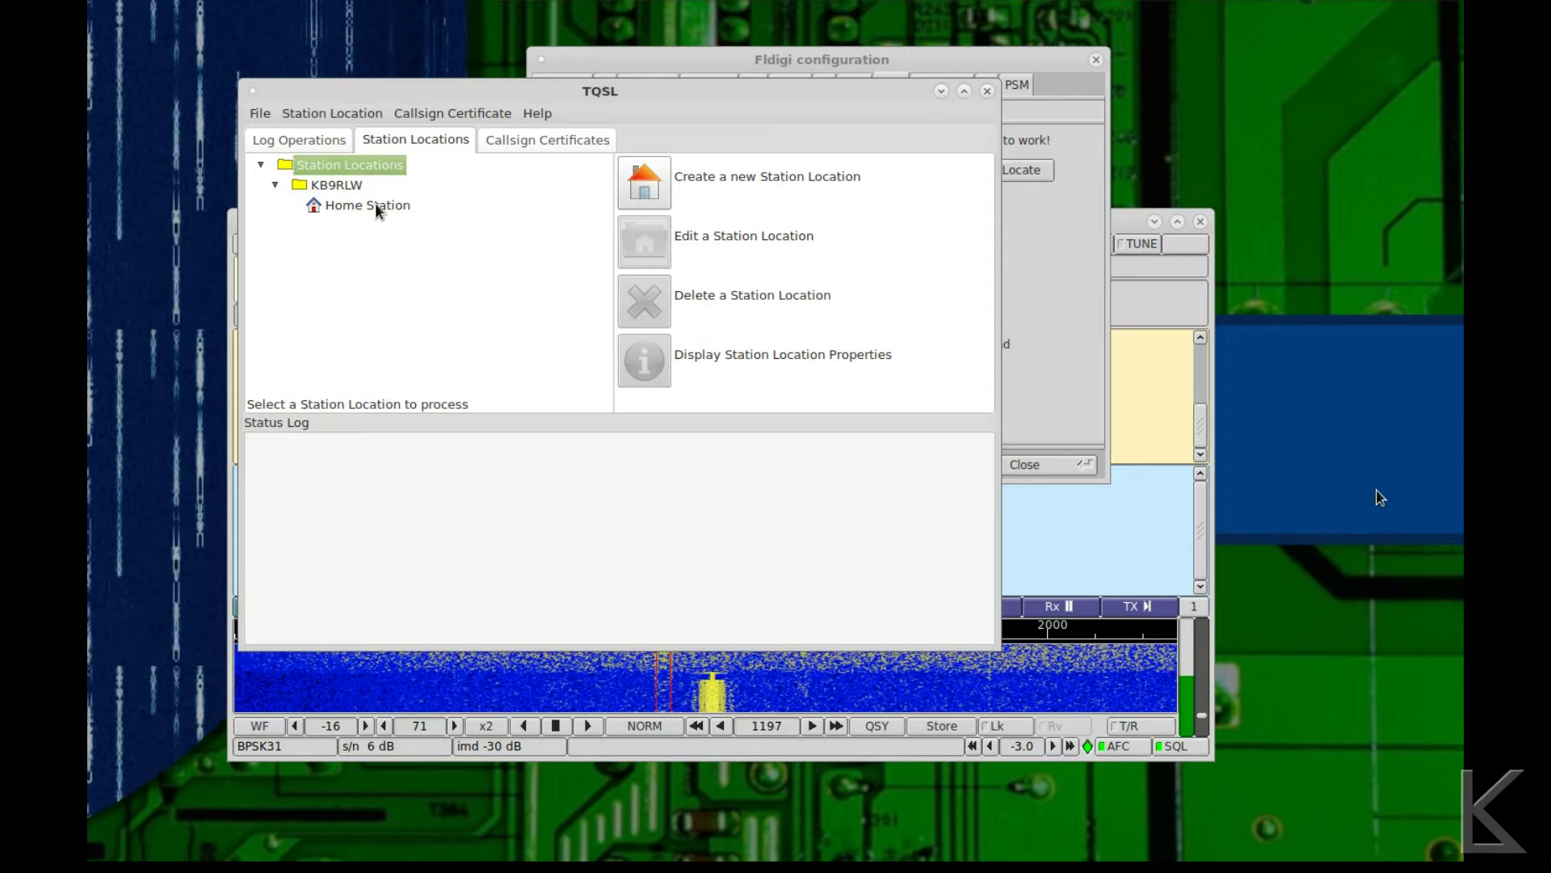
pyautogui.click(988, 91)
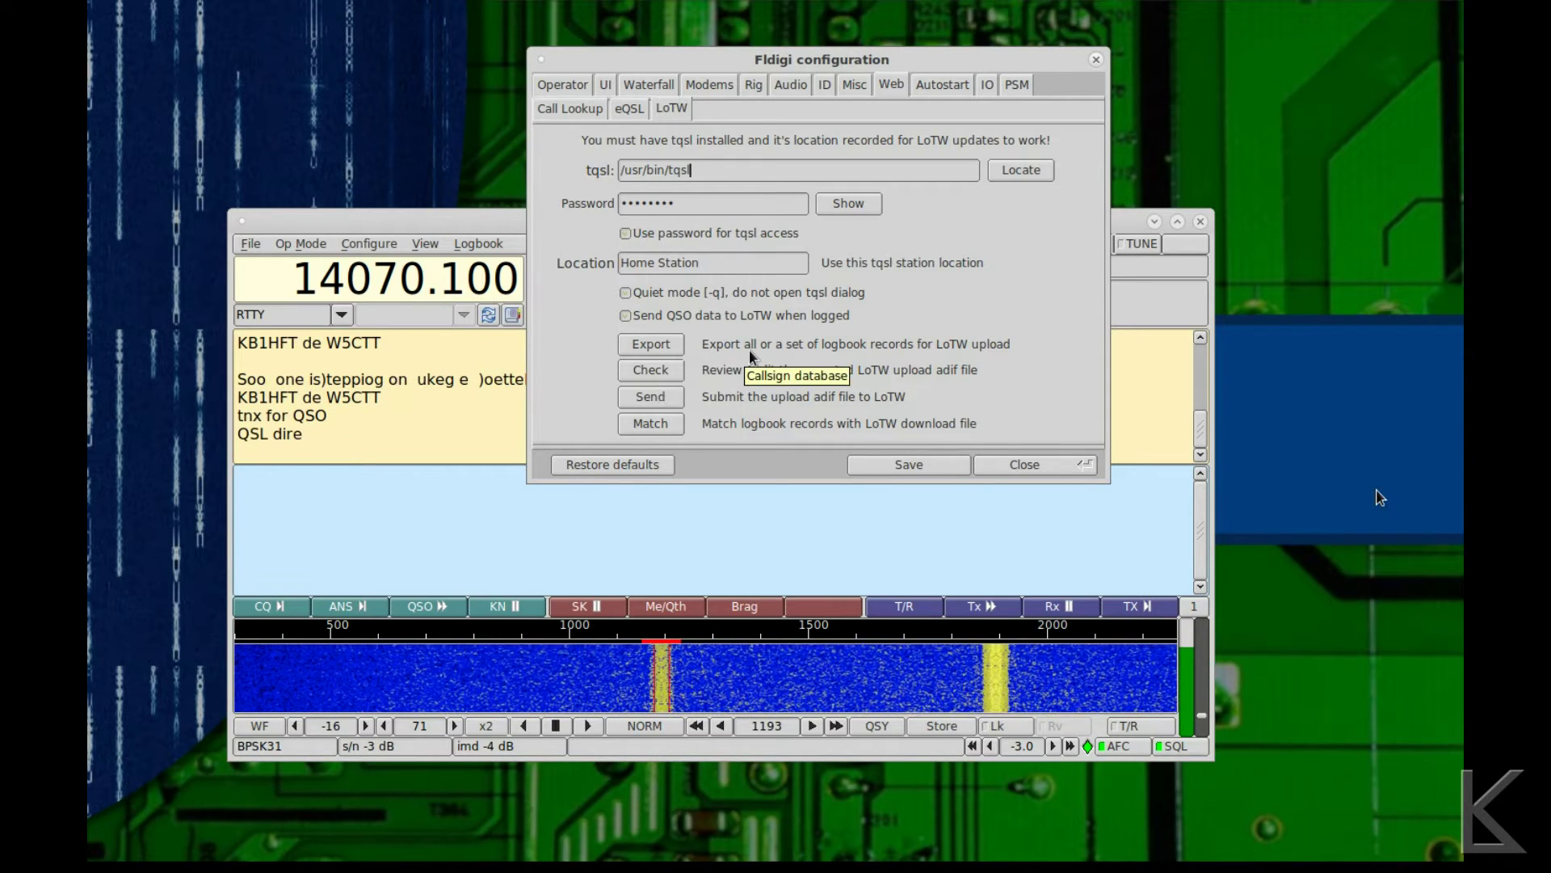
# Compare the eQSL and LoTW upload settings and close the configuration dialog
pyautogui.click(631, 109)
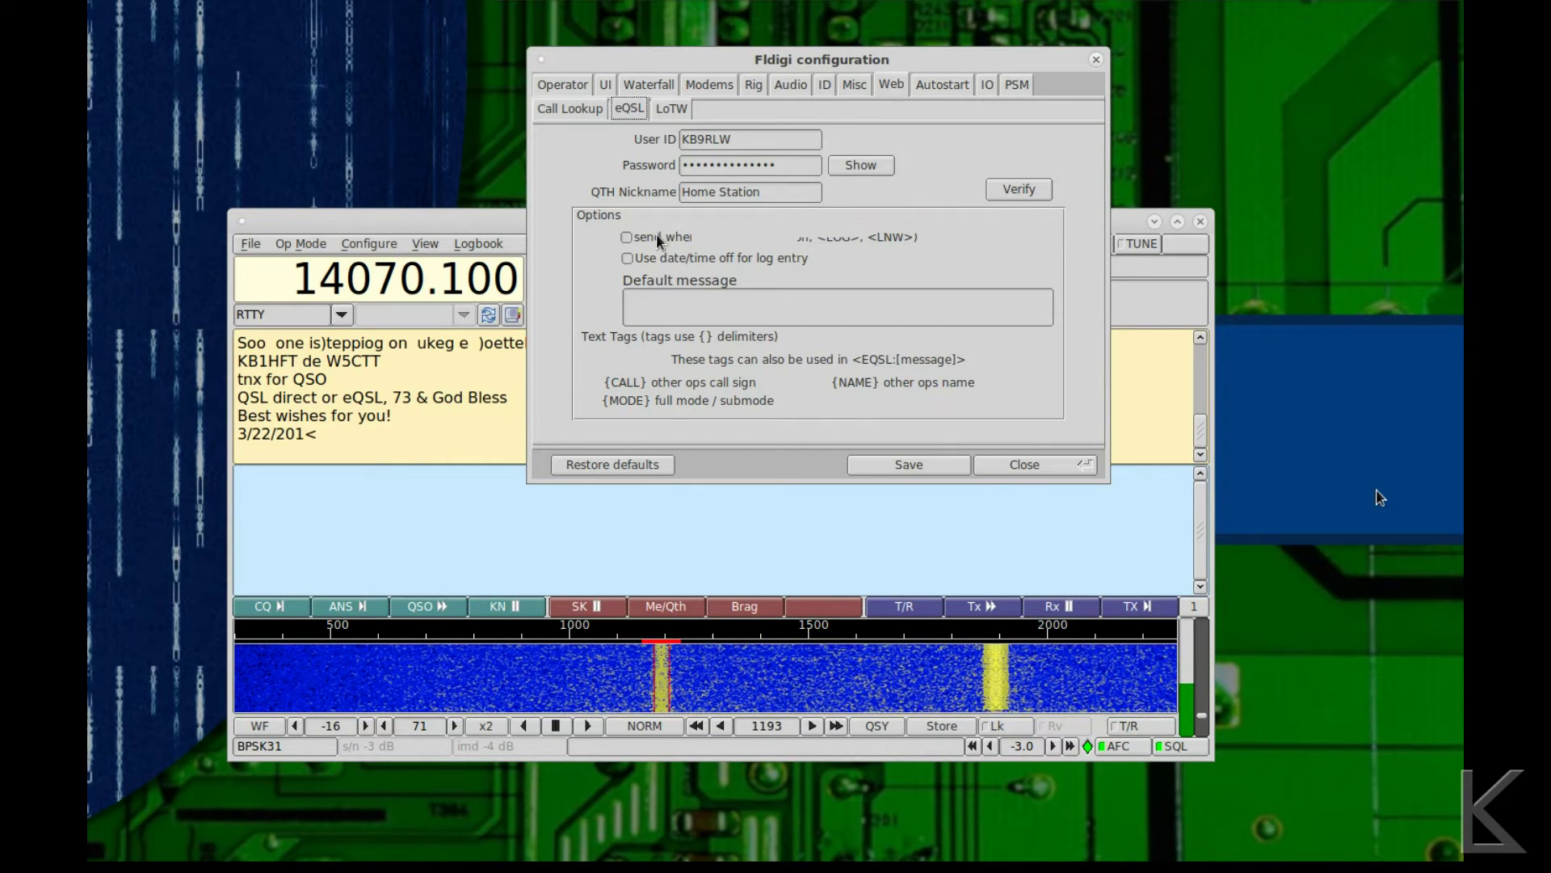
pyautogui.click(670, 109)
pyautogui.click(629, 108)
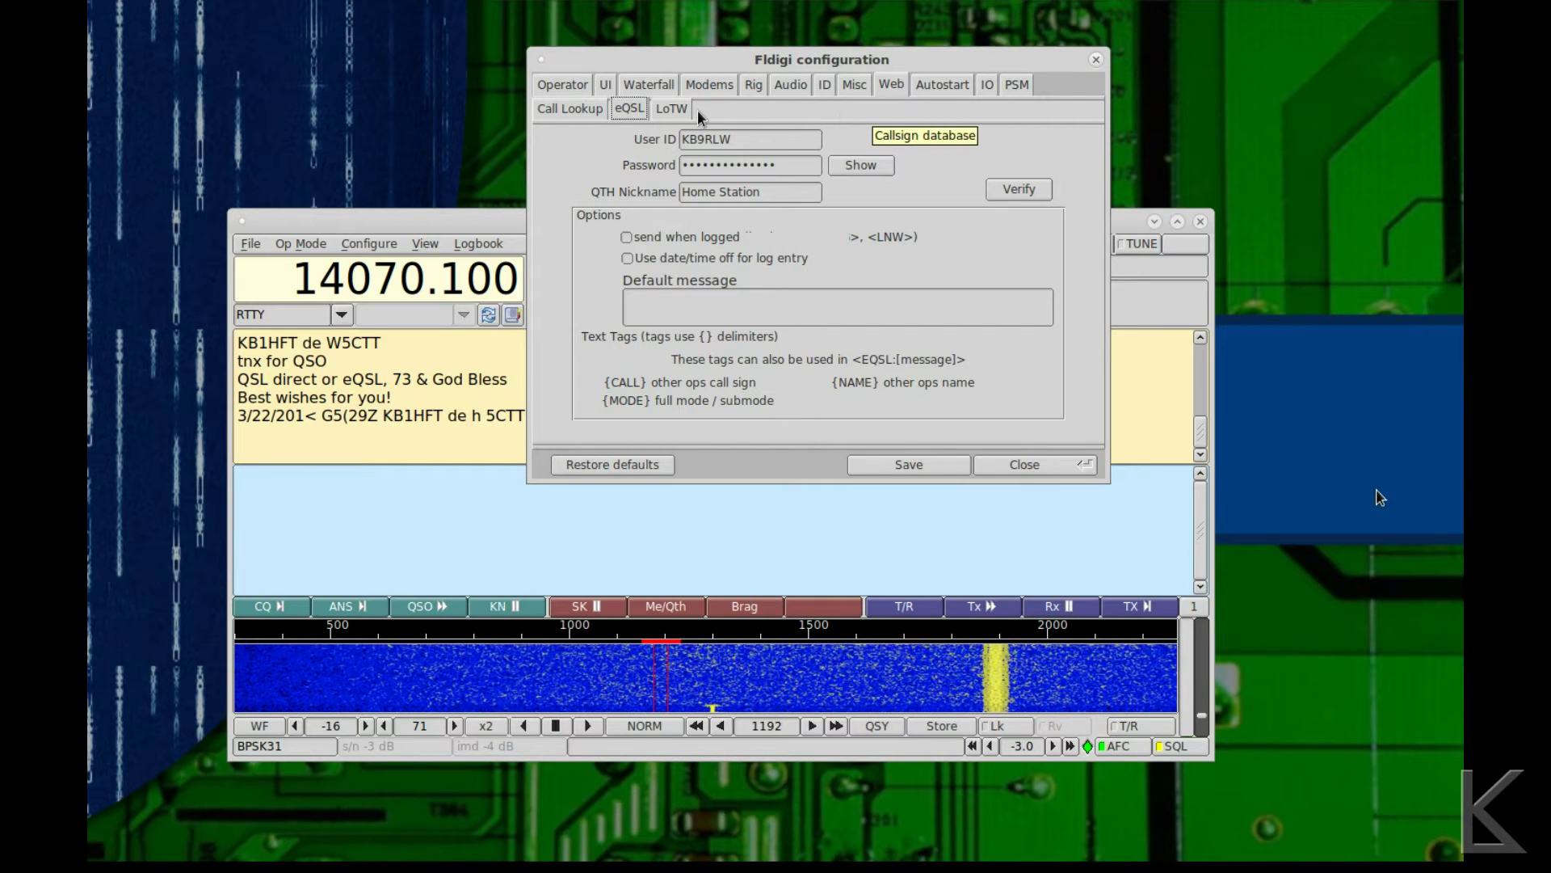
pyautogui.click(671, 110)
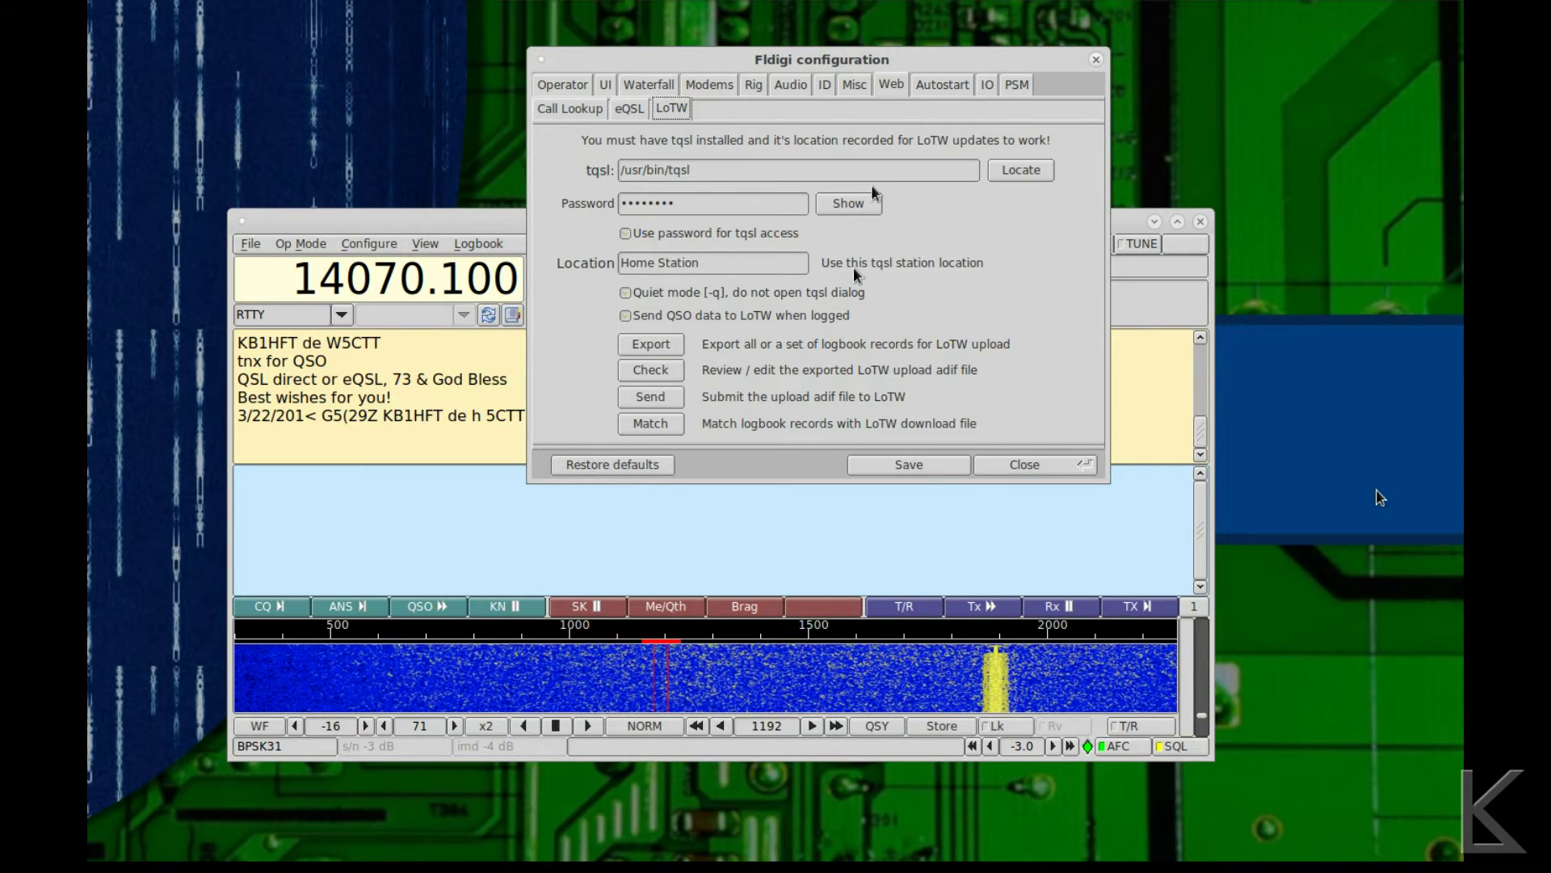
pyautogui.click(979, 466)
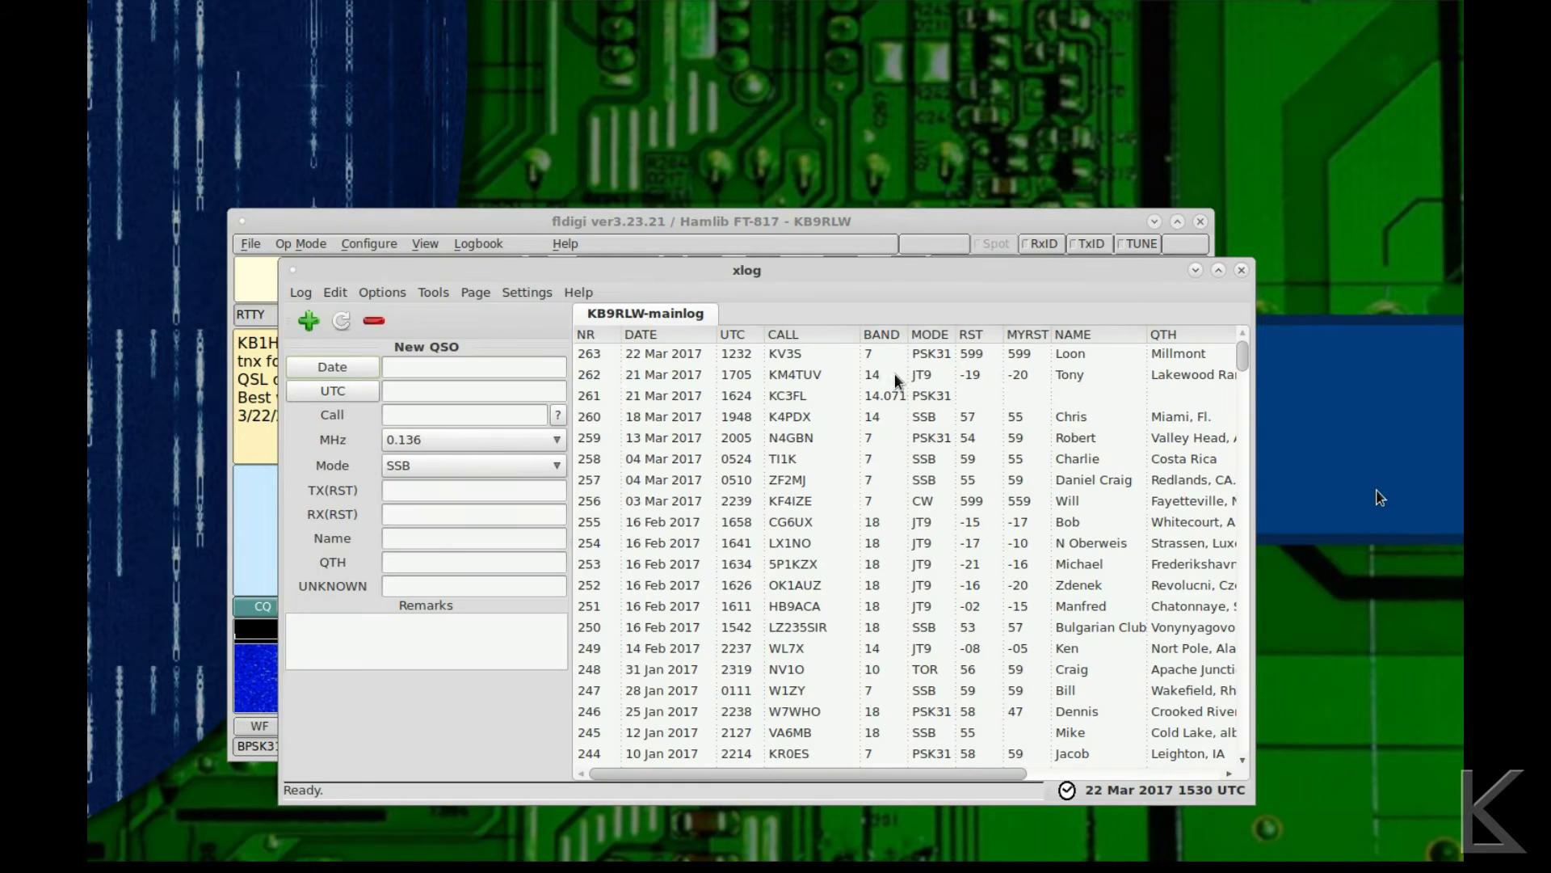
# View the main log in xlog and minimise its window
pyautogui.moveTo(865, 268); pyautogui.dragTo(865, 80)
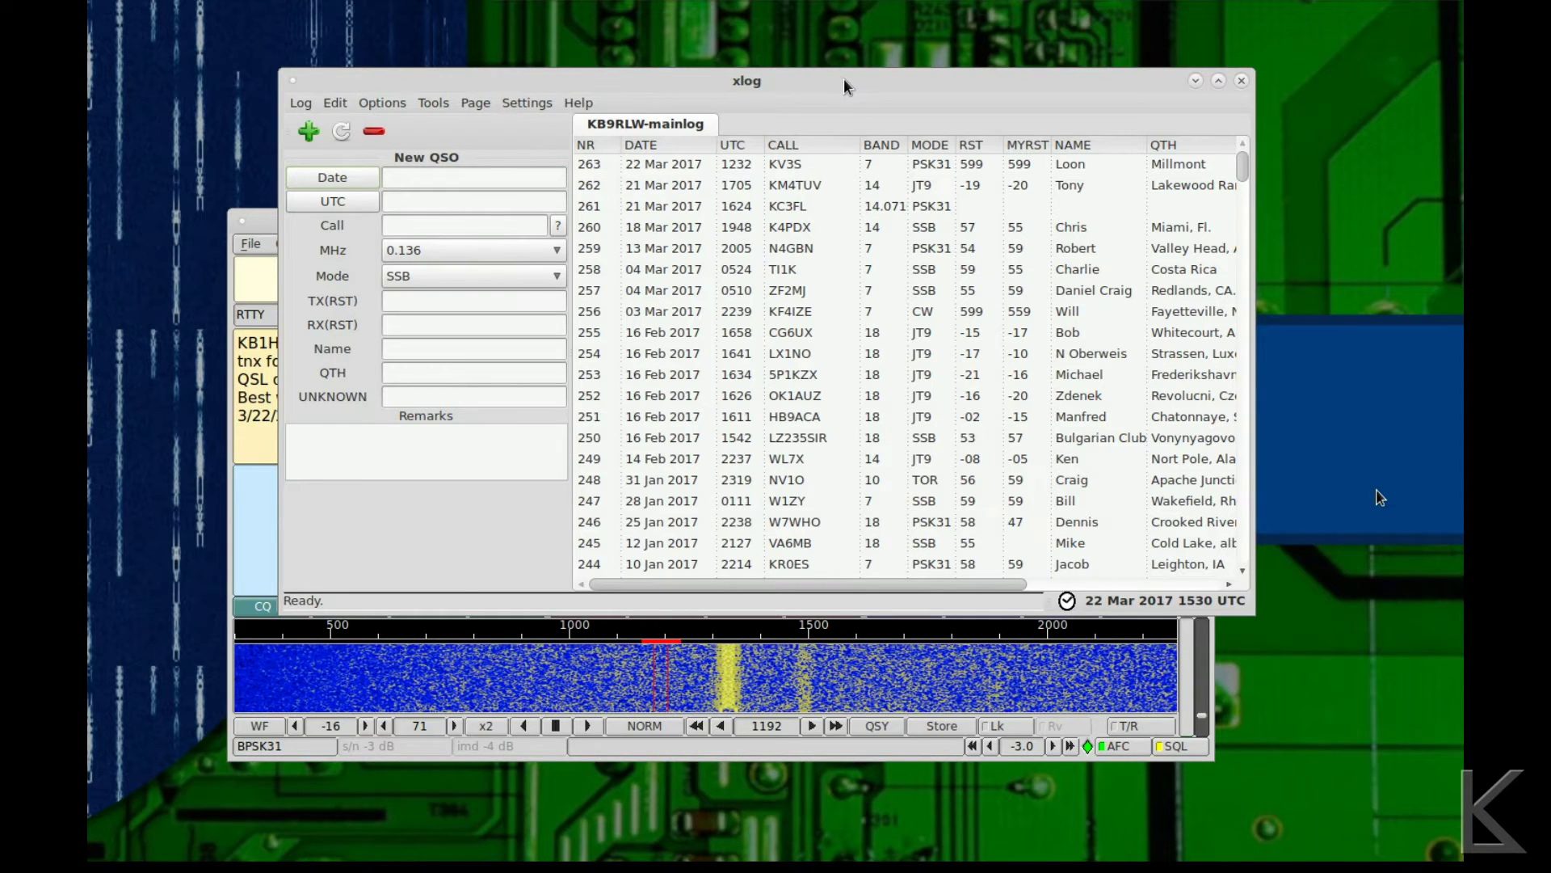
pyautogui.click(1195, 80)
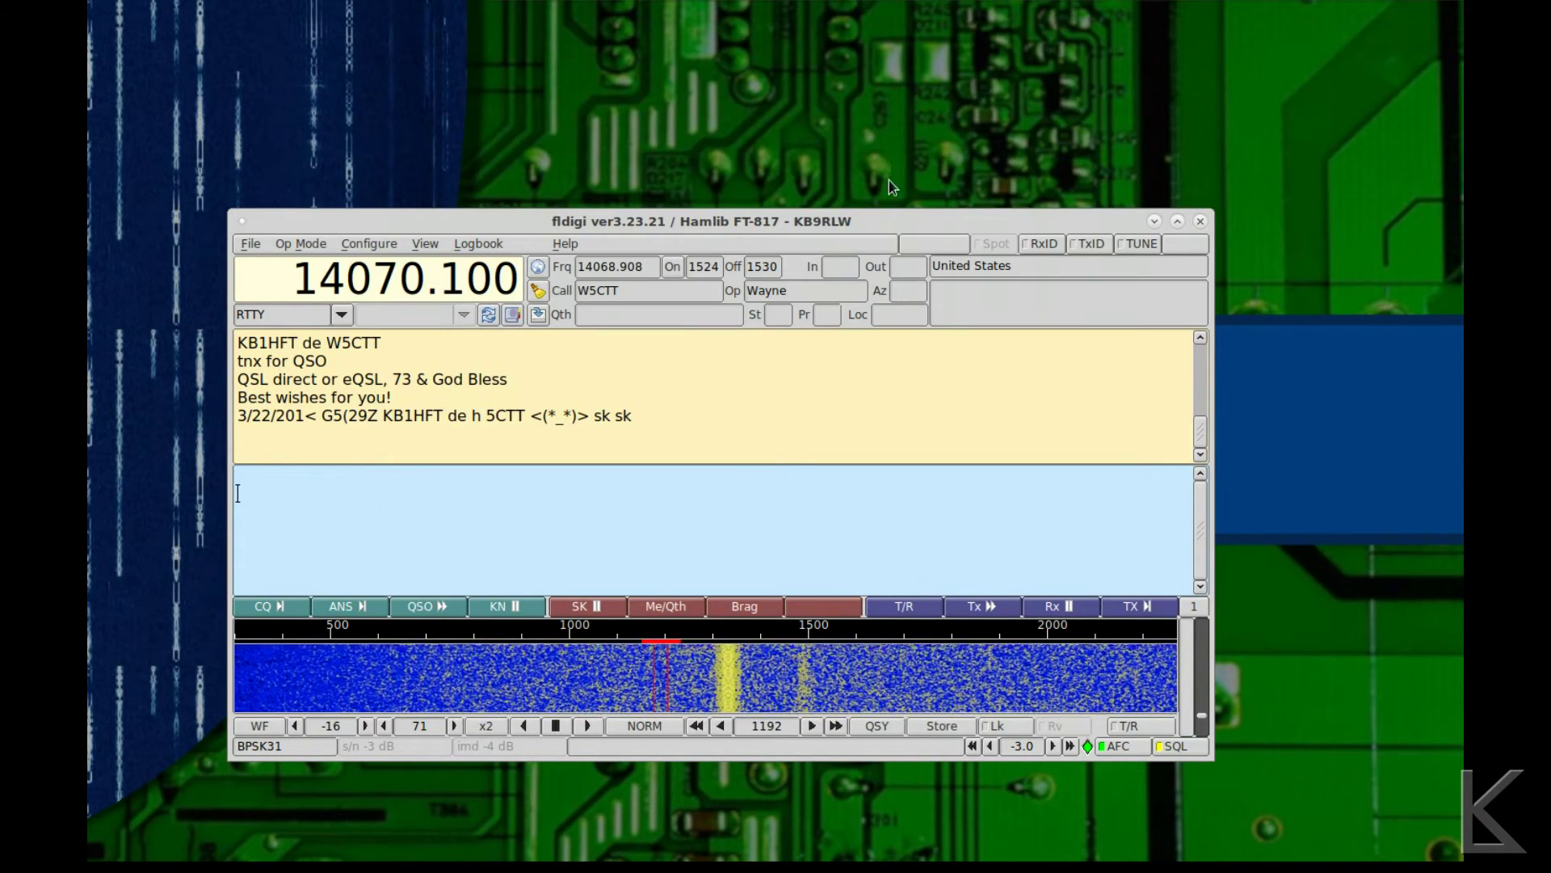
# Tune to the CQ signal near 988 Hz and answer it with the ANS macro, using its decoded call sign
pyautogui.moveTo(595, 221); pyautogui.dragTo(636, 160)
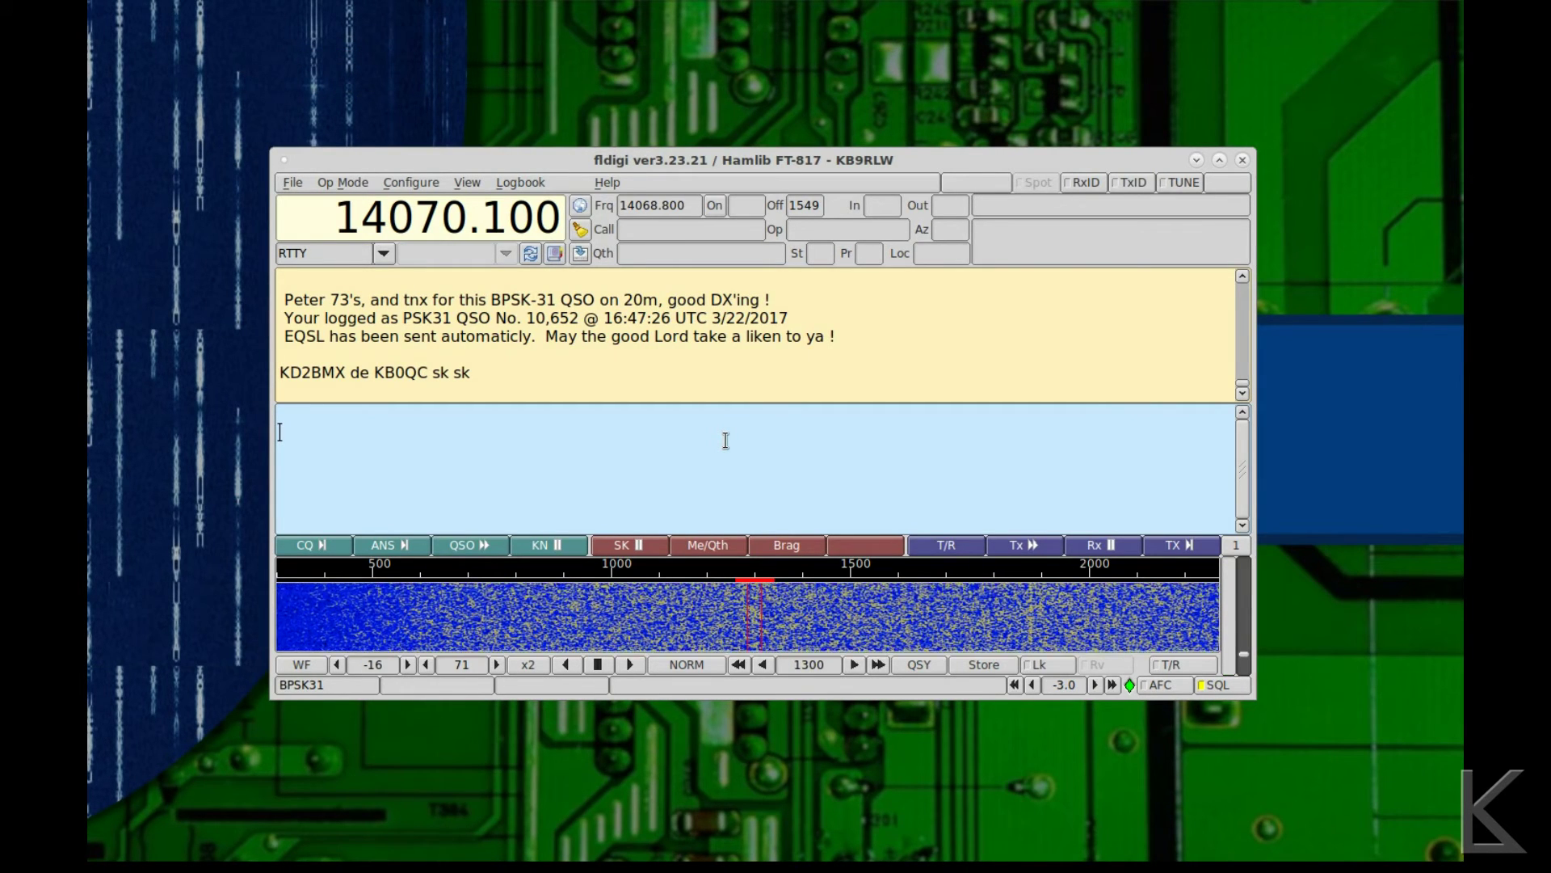
pyautogui.click(607, 606)
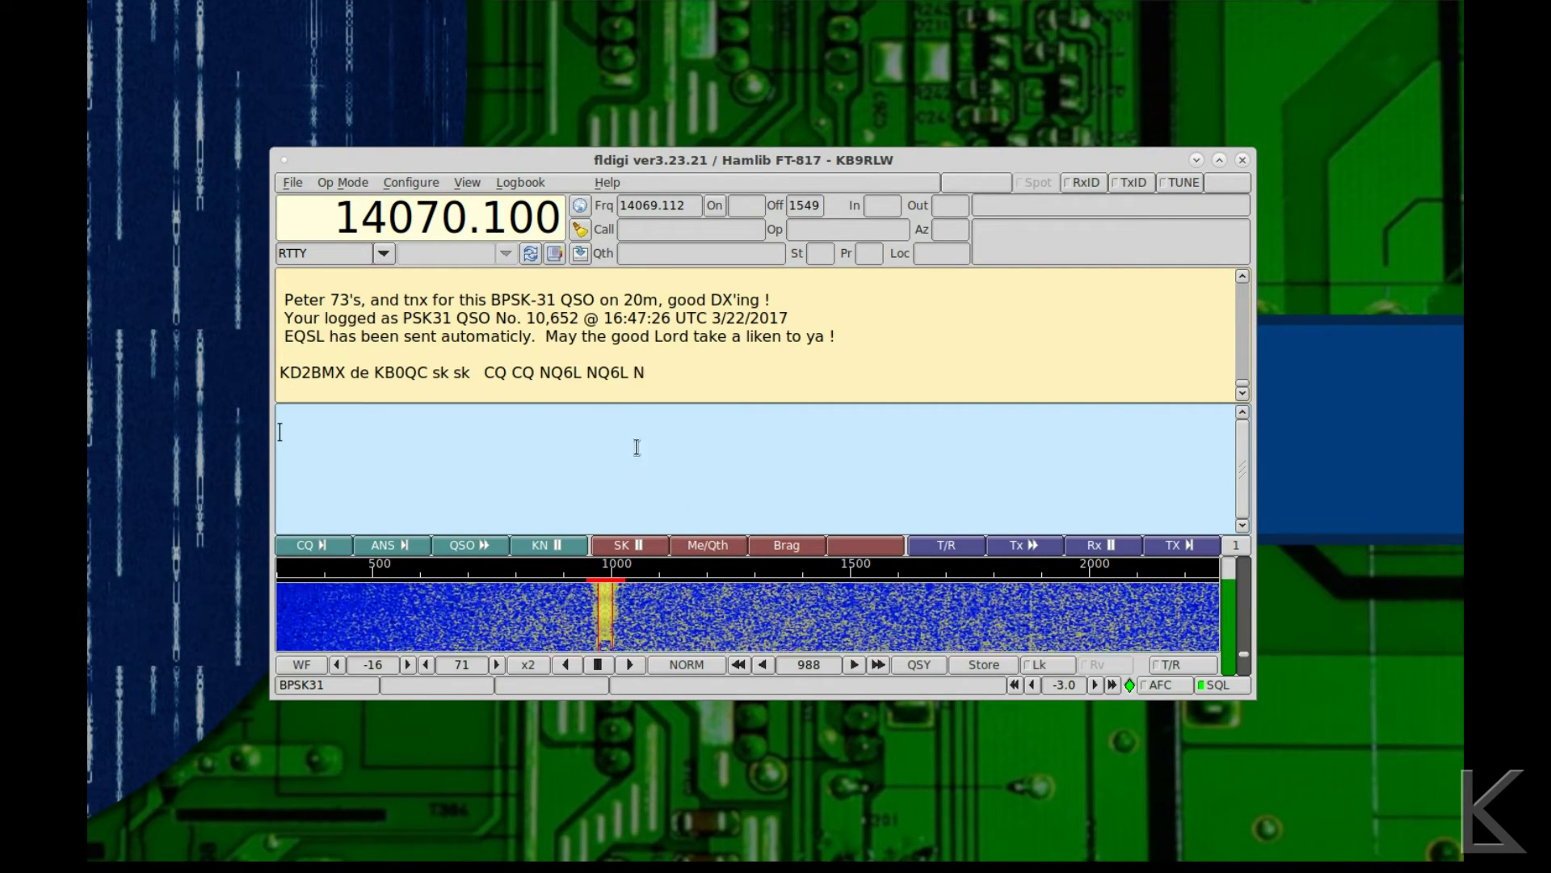
pyautogui.click(610, 374)
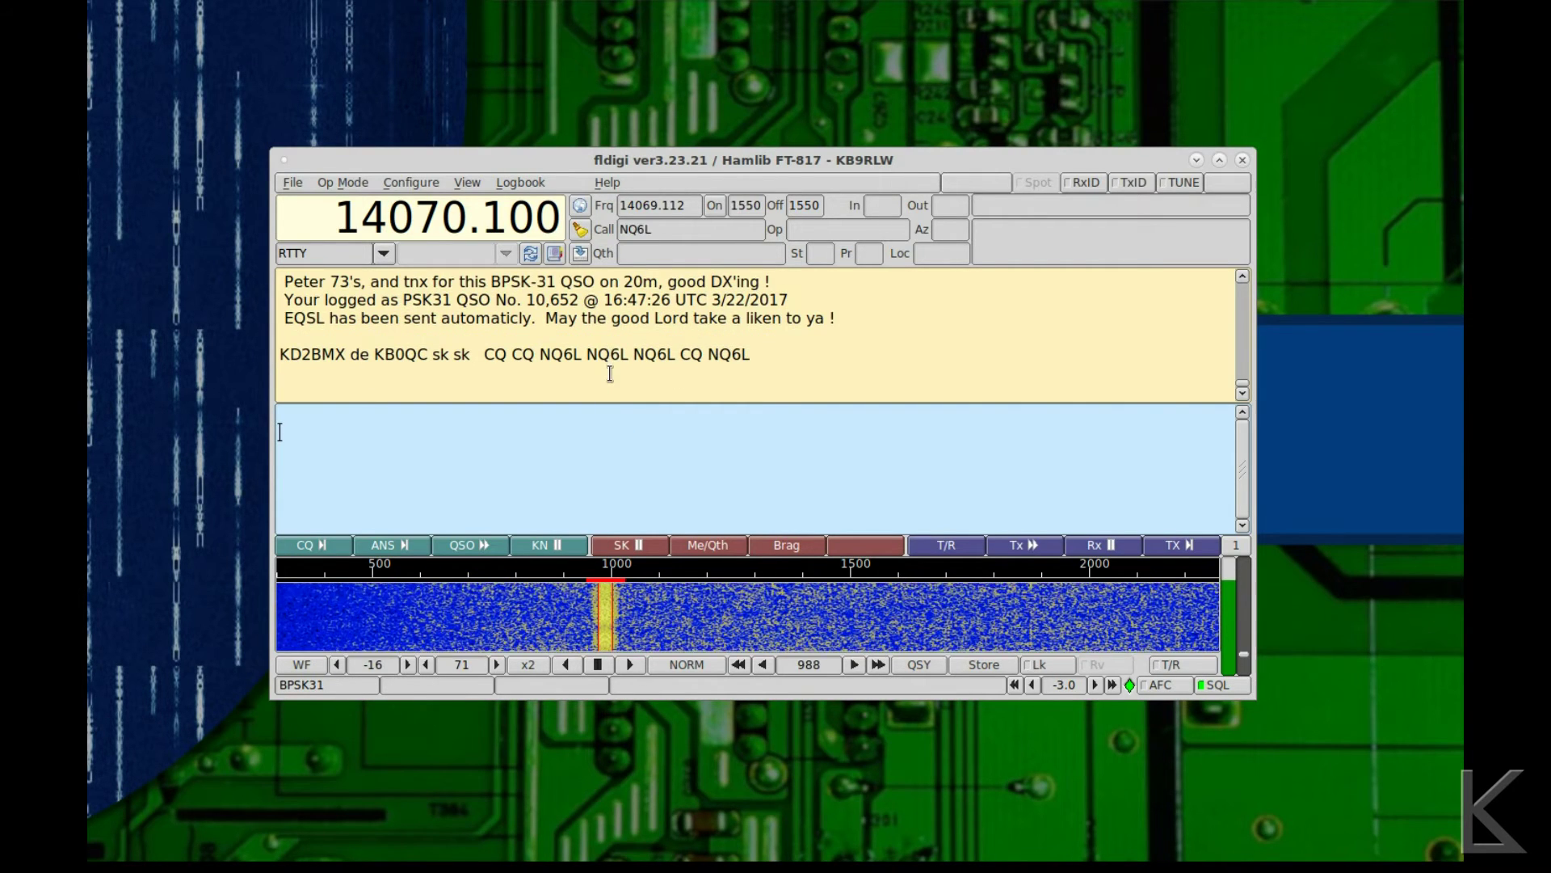
pyautogui.click(399, 546)
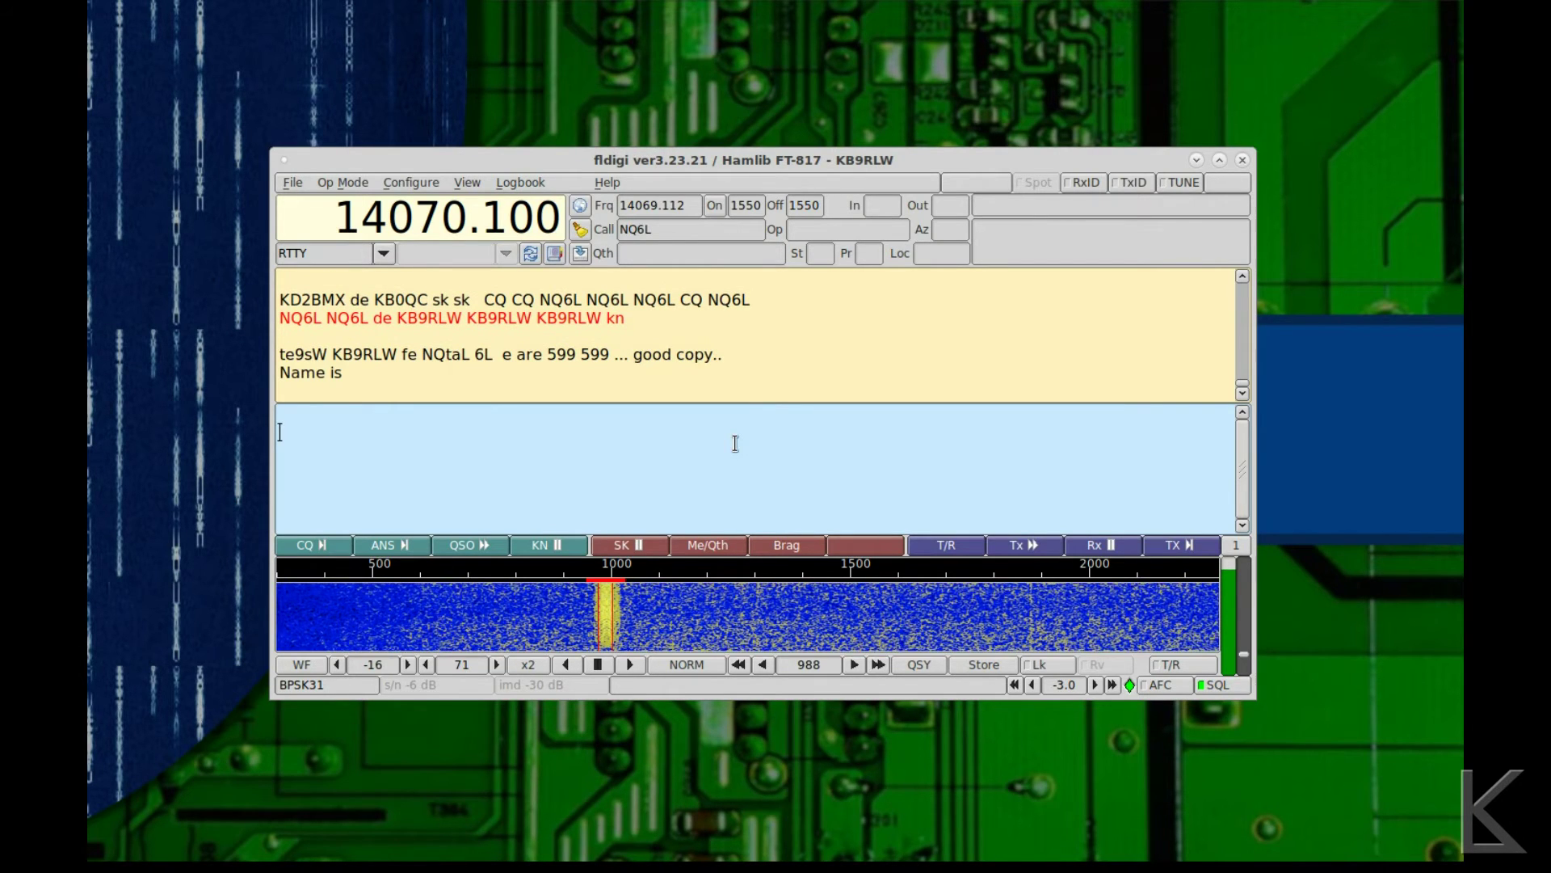
# Record the contact's details: the operator's first name, Qth "Hacienda, CA" and state CA
pyautogui.click(827, 231)
pyautogui.write('Norm')
pyautogui.press('Tab')
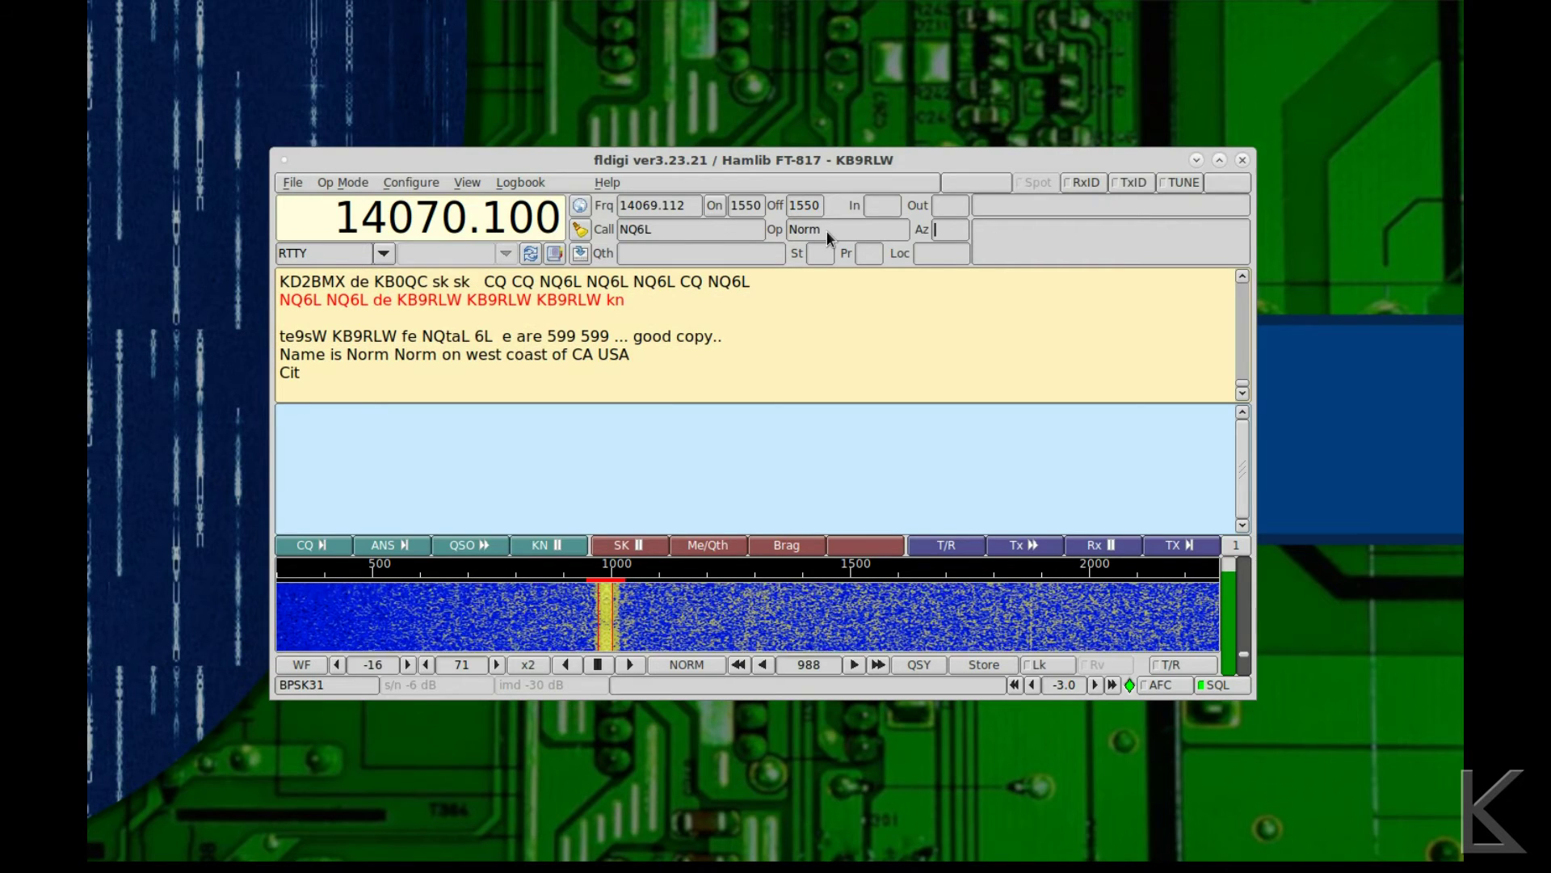
pyautogui.click(749, 248)
pyautogui.write('Hac')
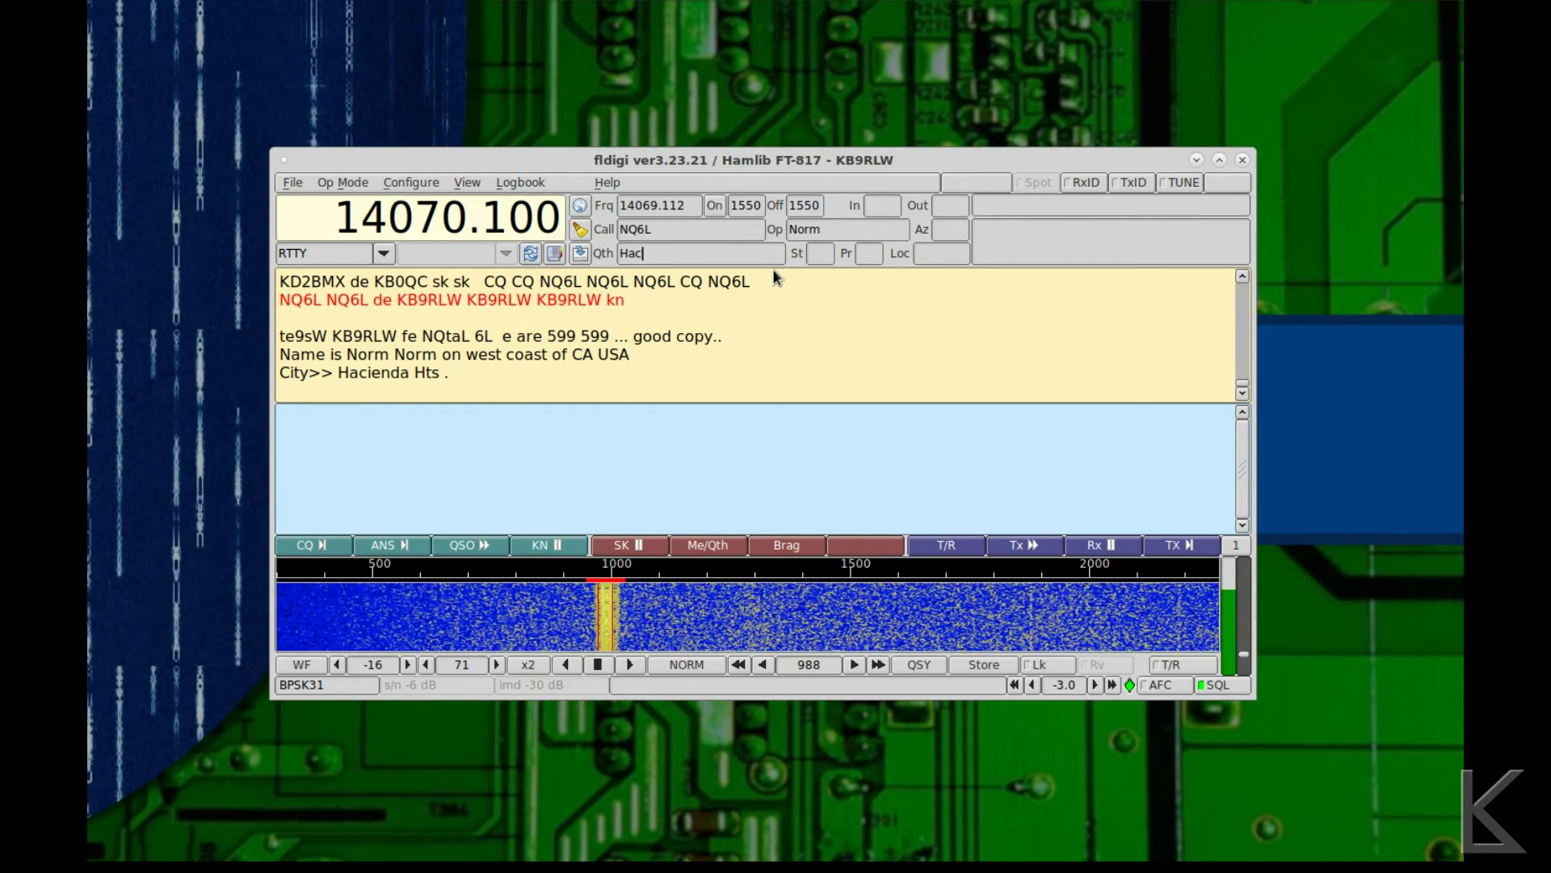
pyautogui.write('ienda, CA')
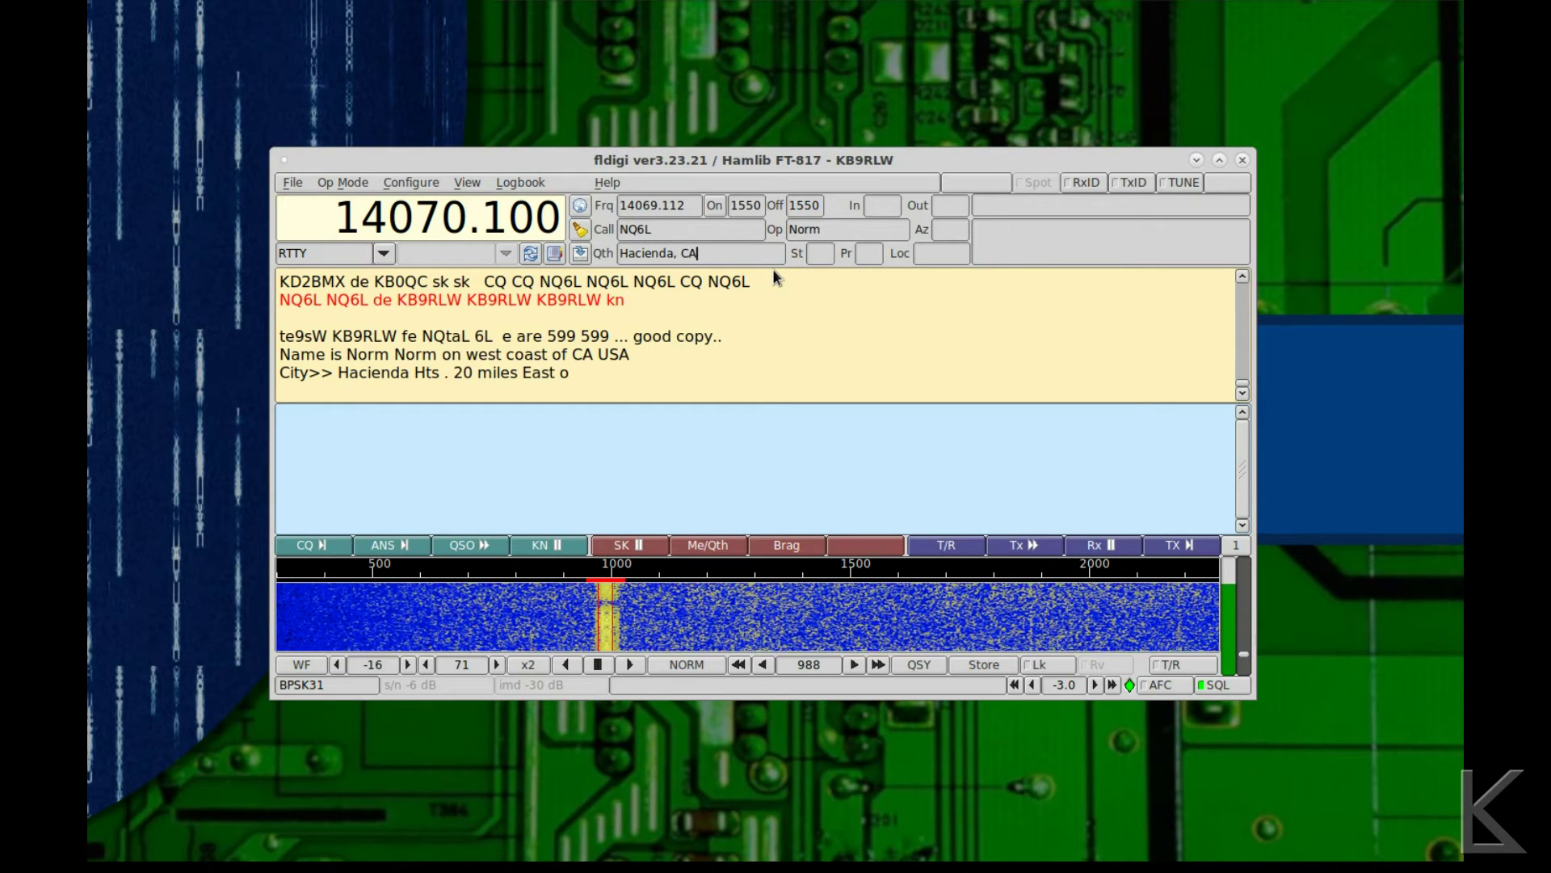
pyautogui.press('Tab')
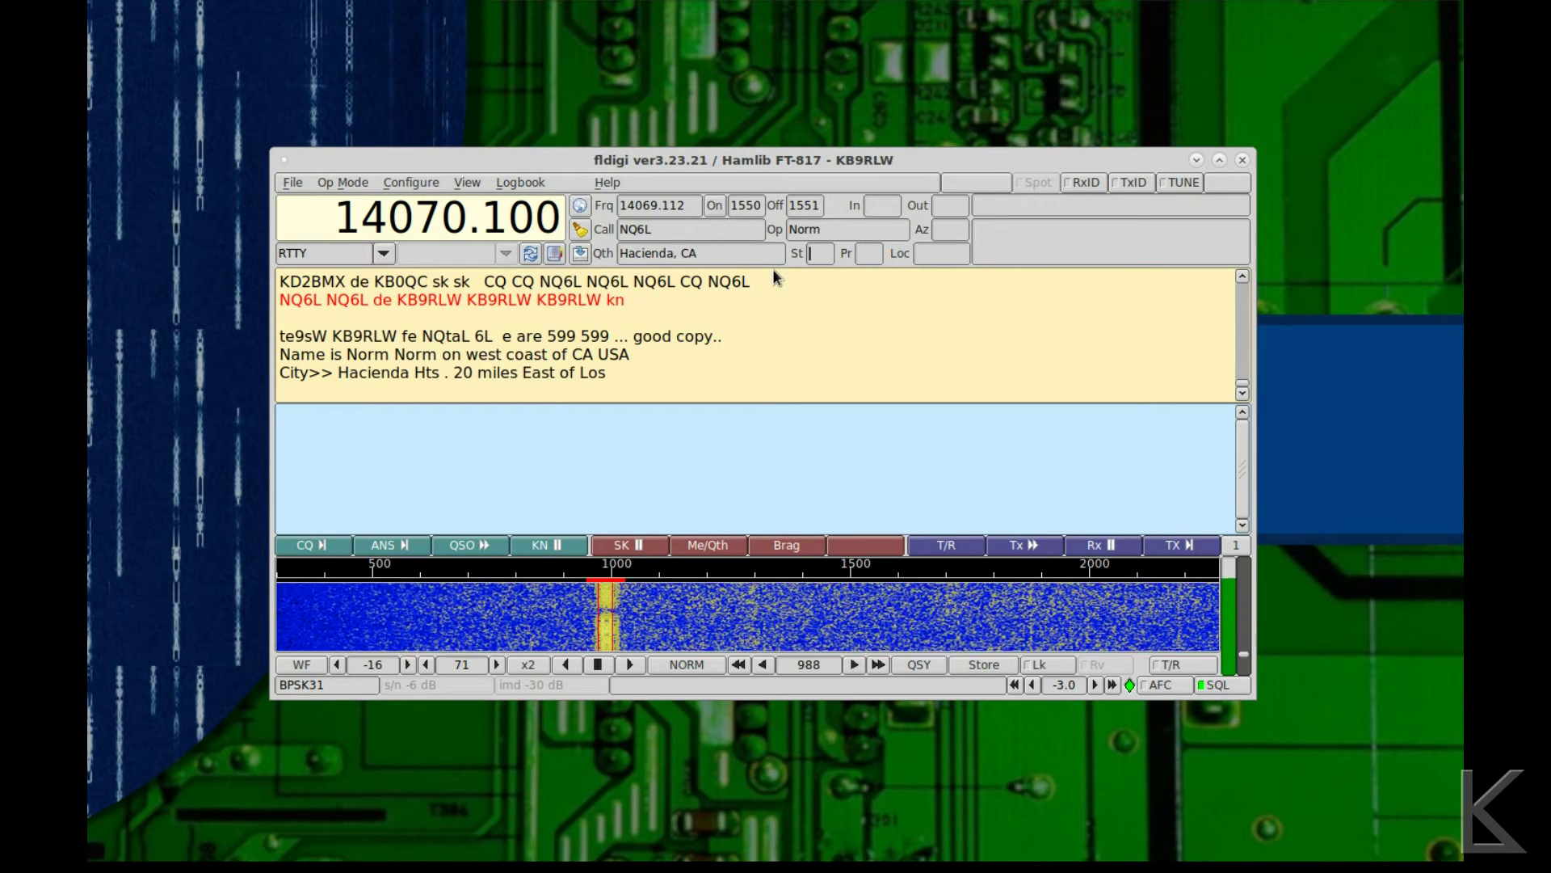
pyautogui.write('CA')
pyautogui.press('Tab')
pyautogui.press('Tab')
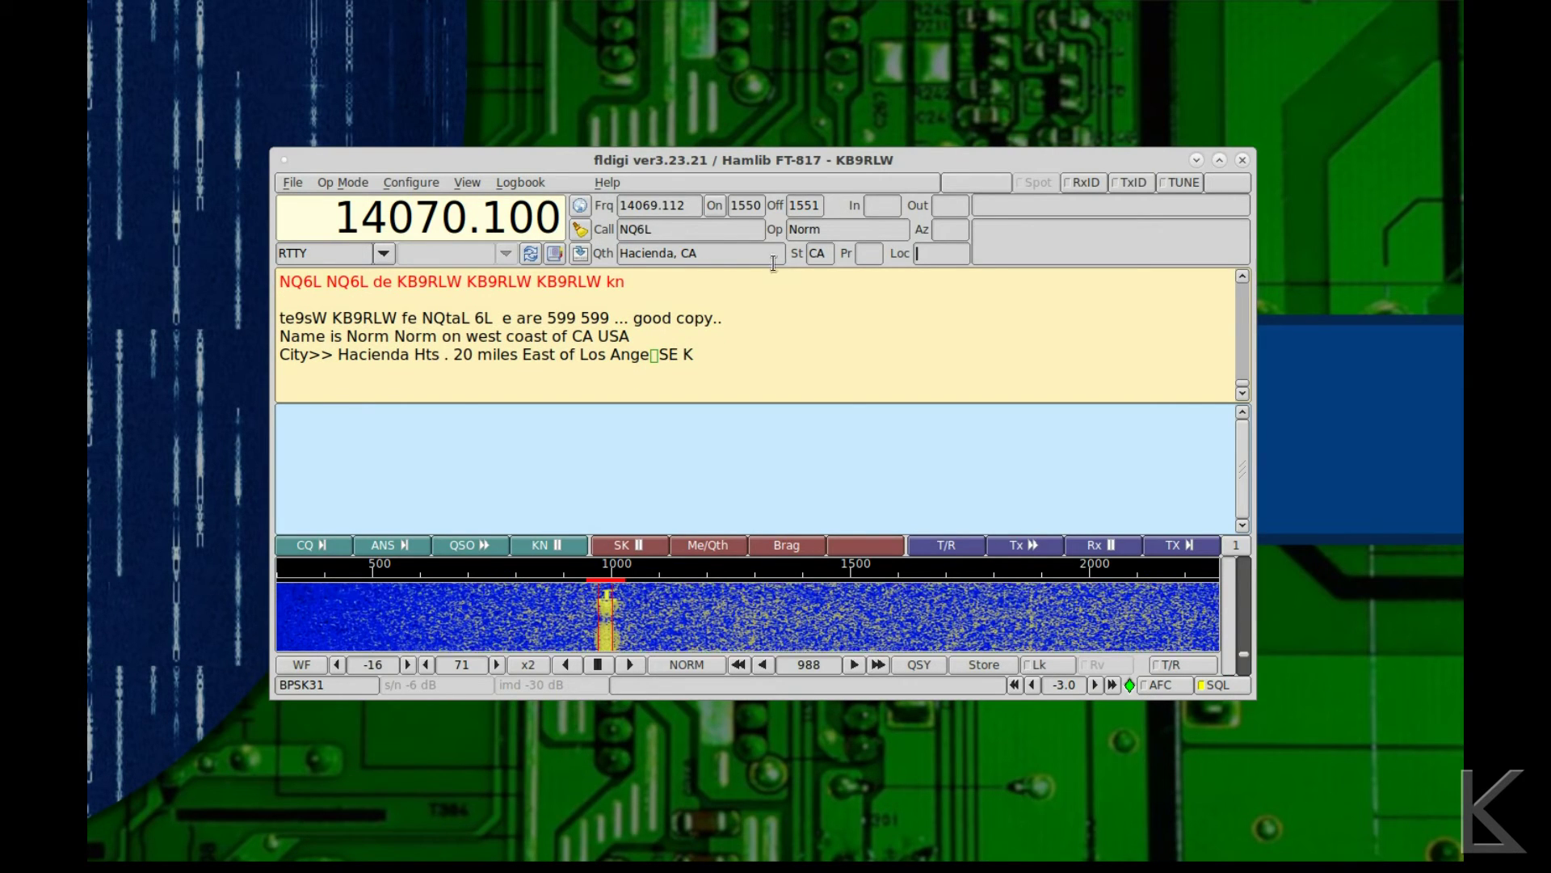
# Start a reply with the QSO macro, greeting the operator by first name and adding "your about a 45 45 here. copy about %70."
pyautogui.click(468, 547)
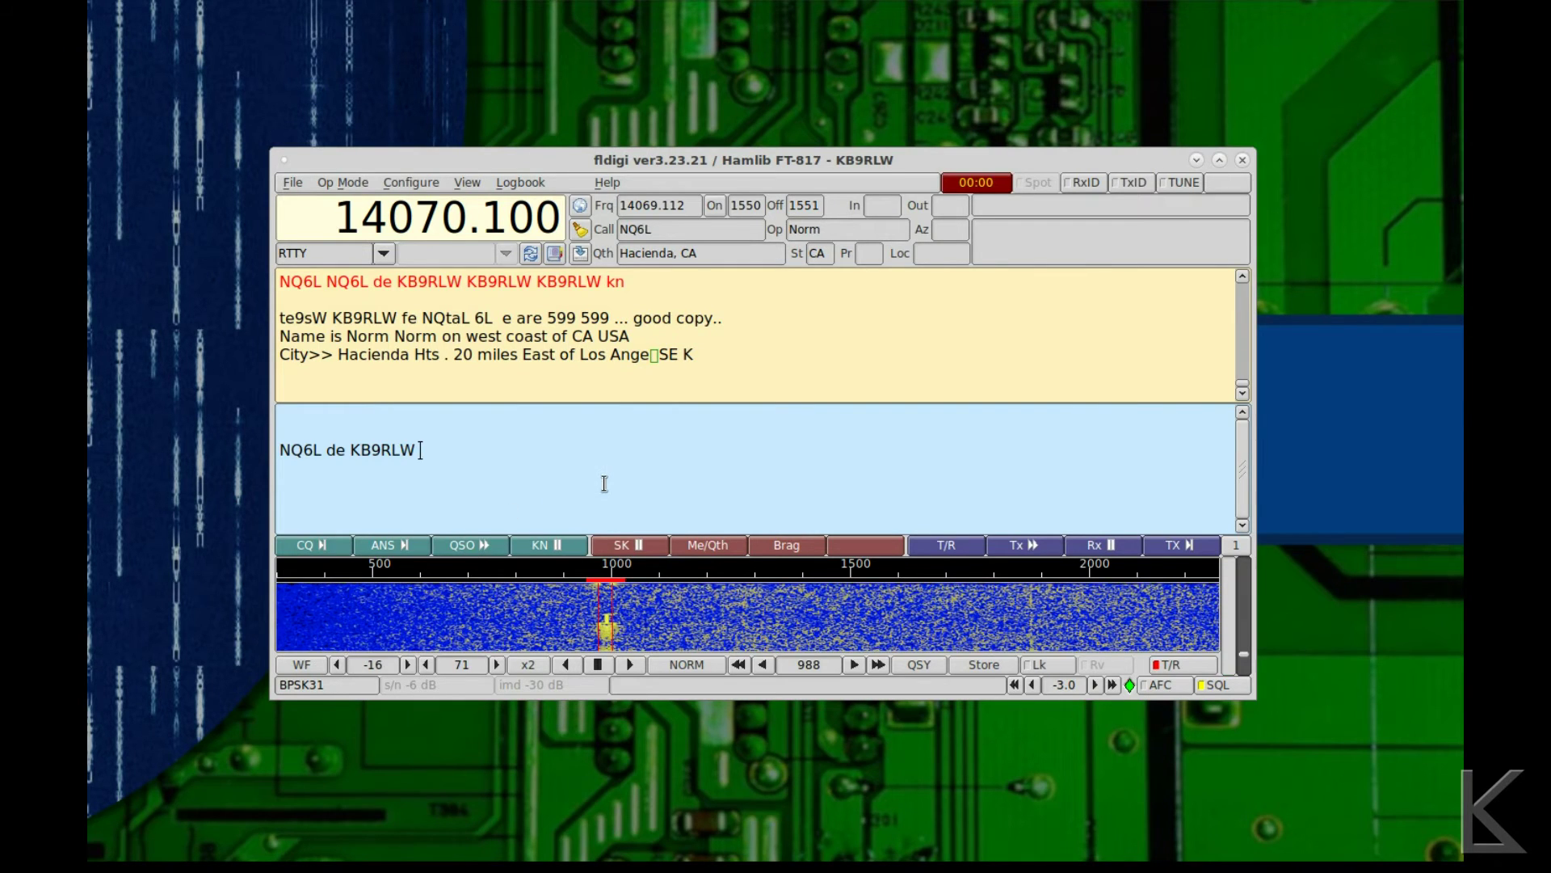
pyautogui.write('Hello')
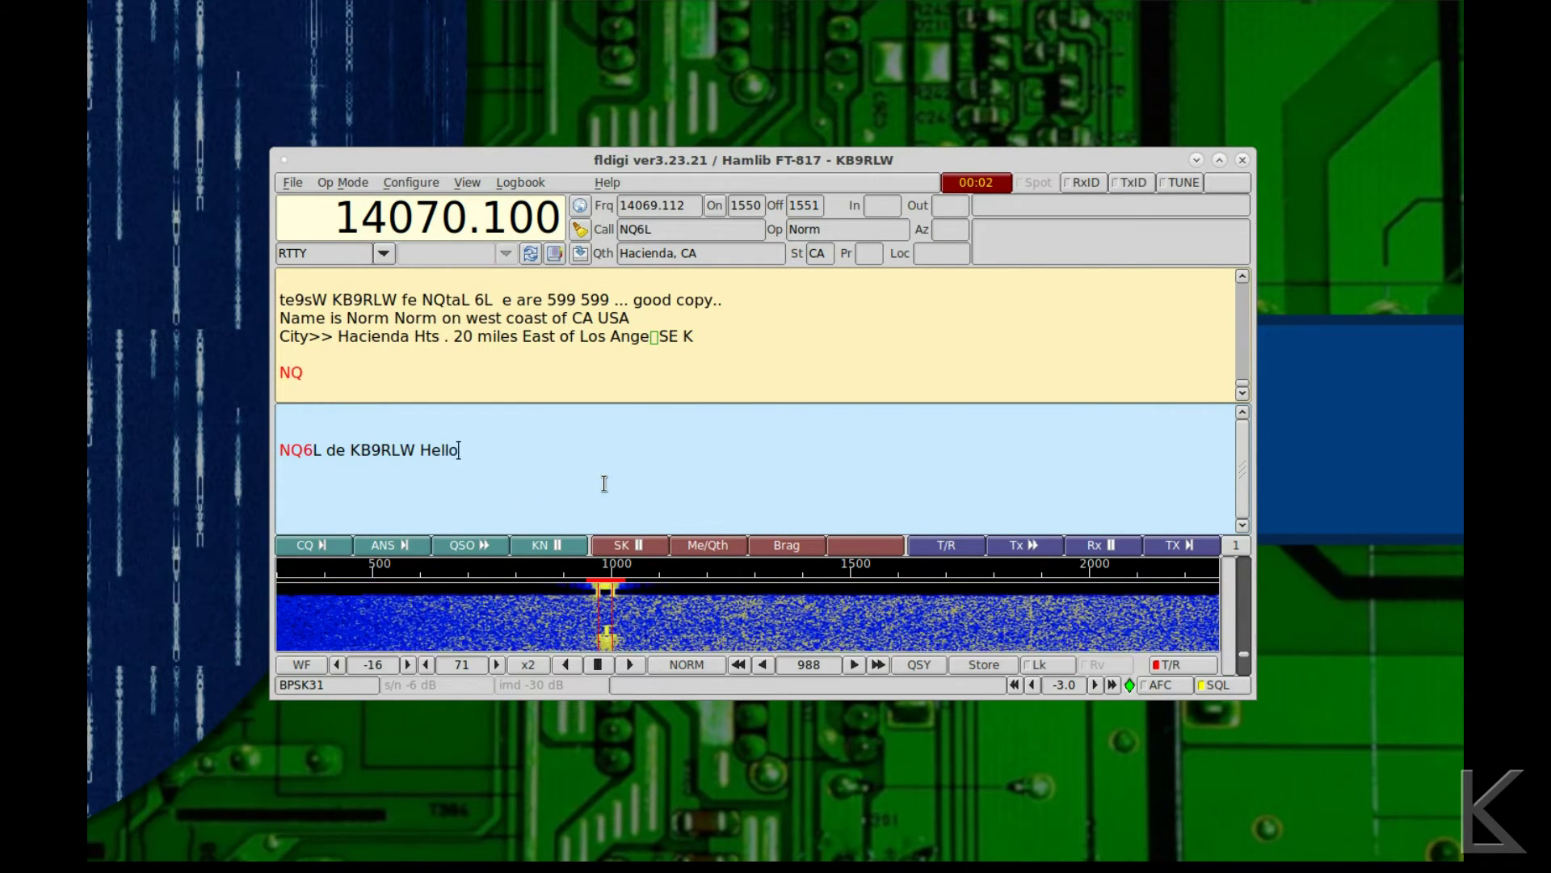
pyautogui.write(' Norm,  ')
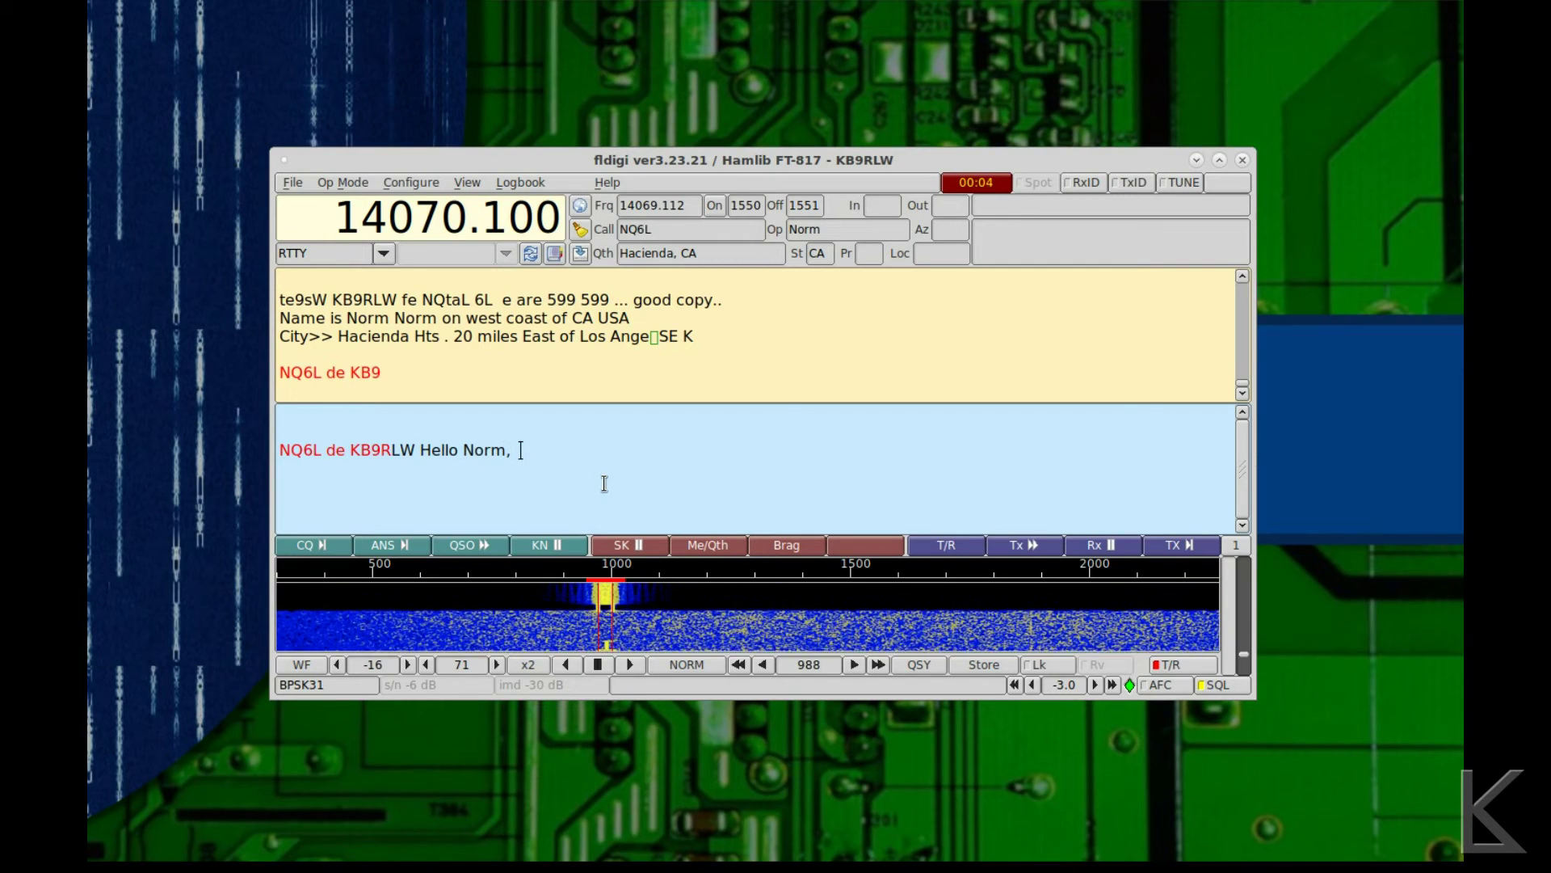
pyautogui.write('your about a ')
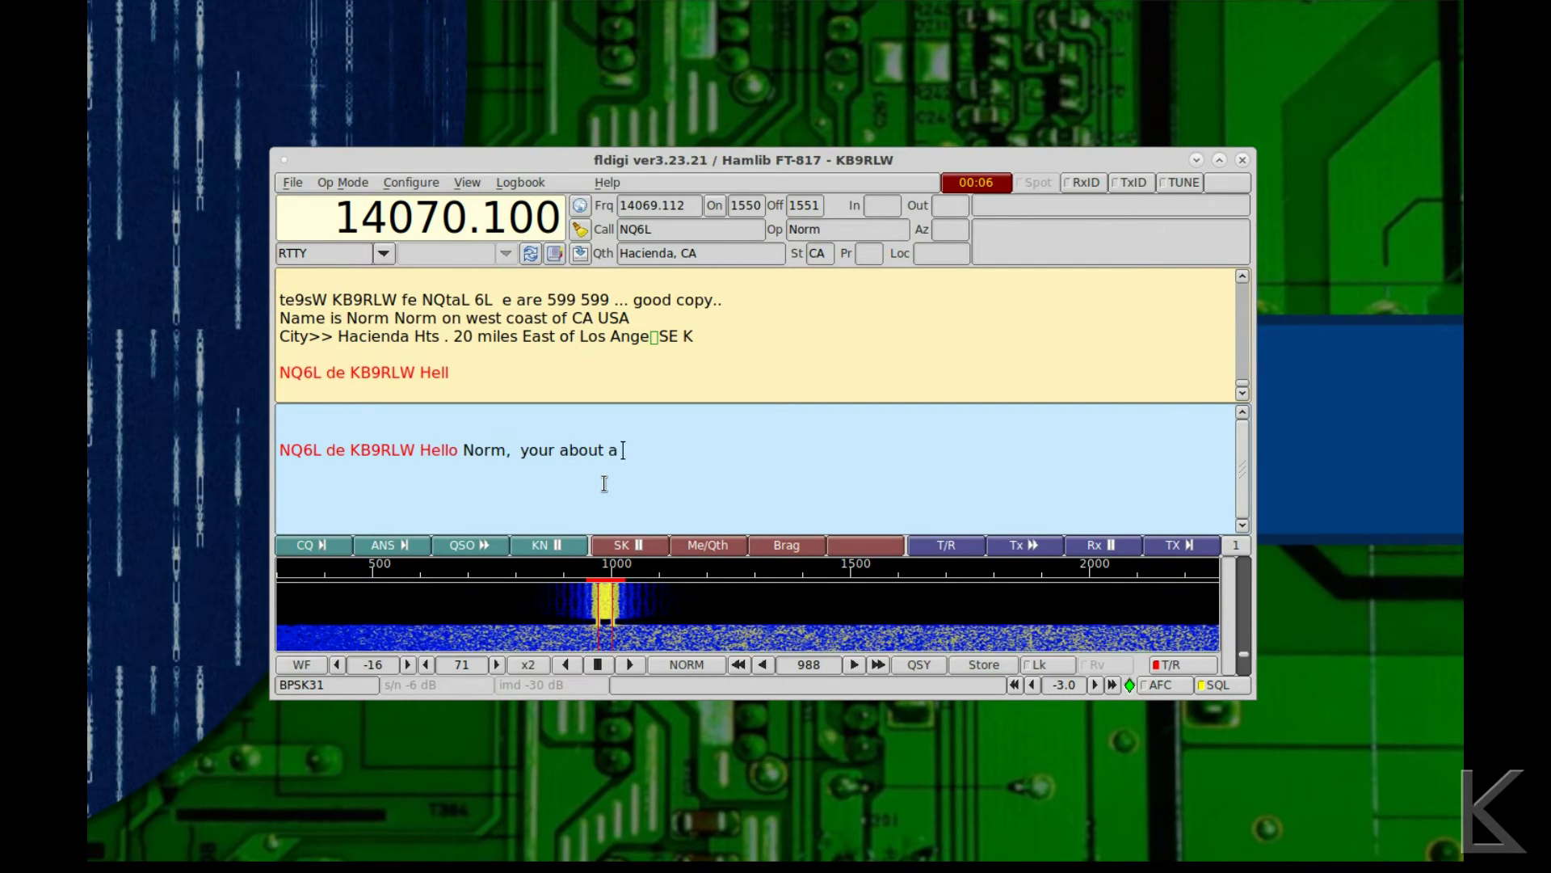
pyautogui.write('45')
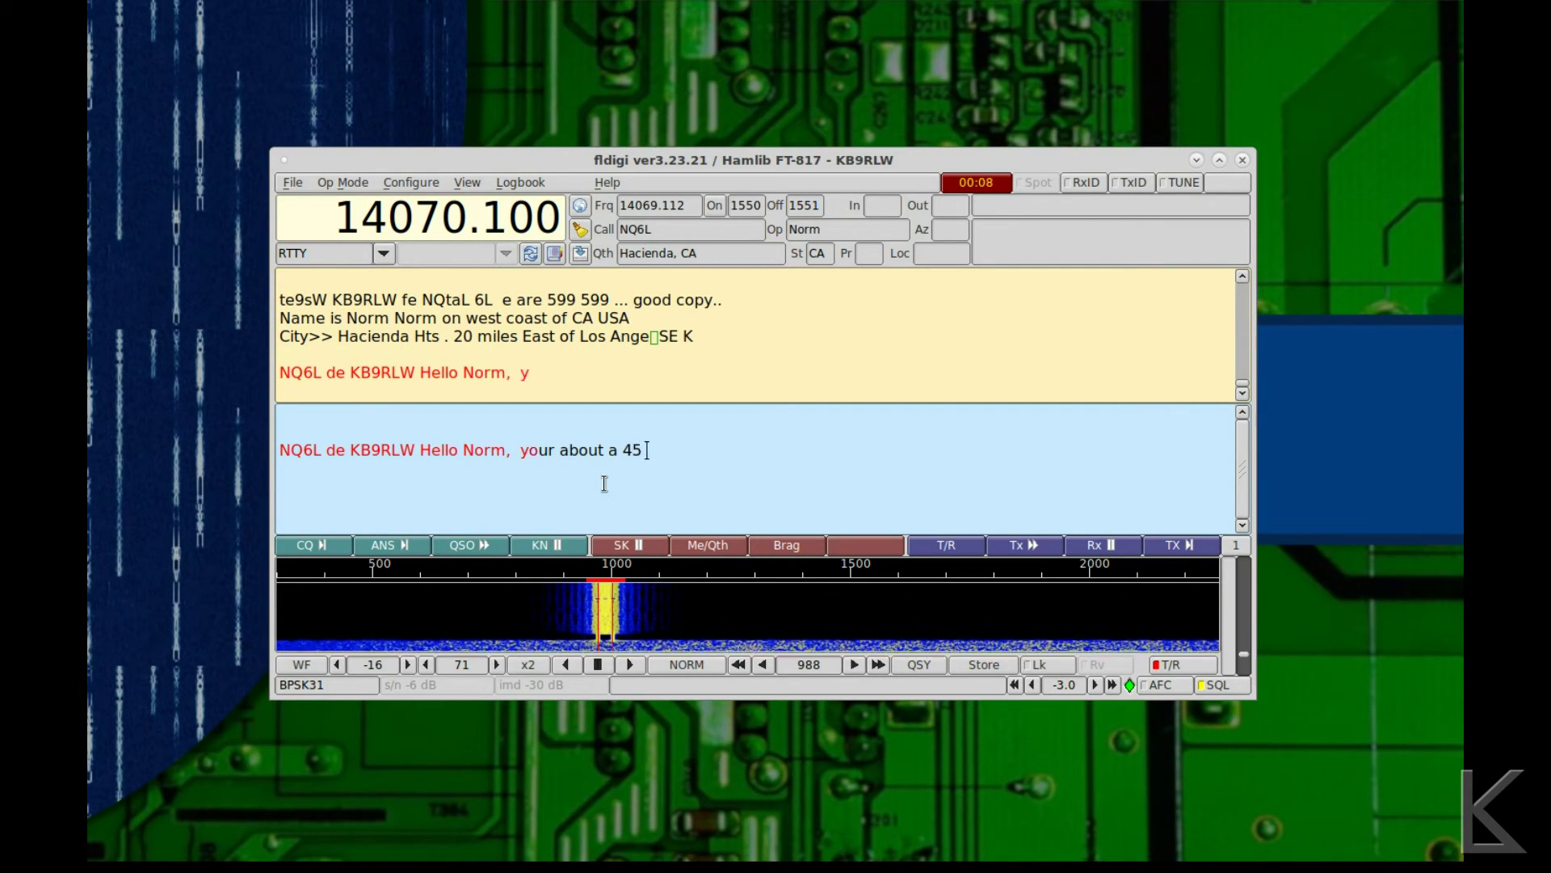
pyautogui.write(' 45 here.')
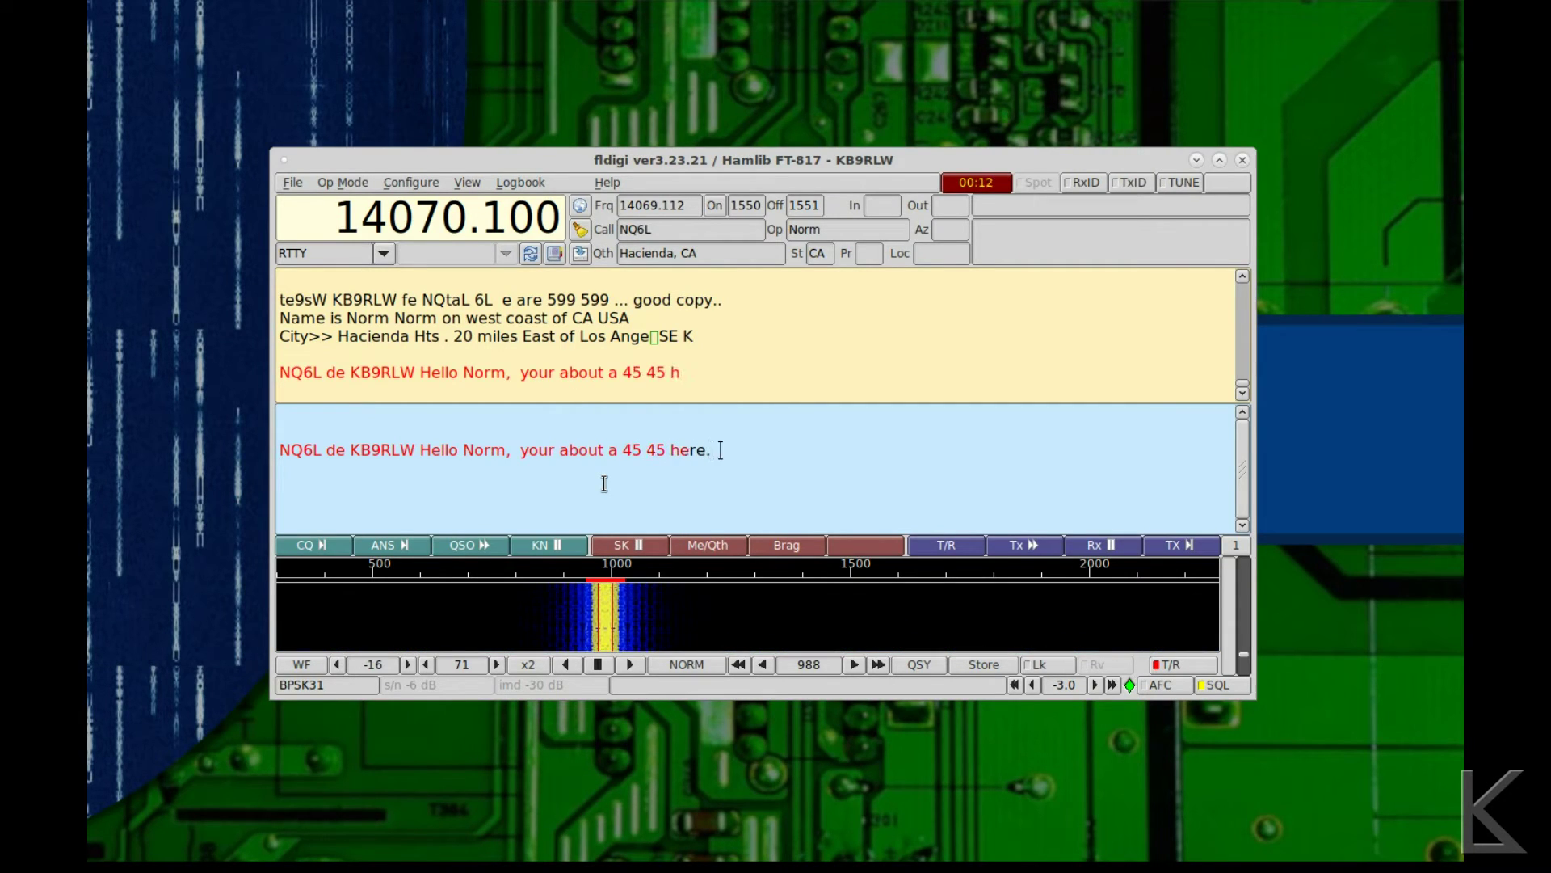
pyautogui.write('  copy about')
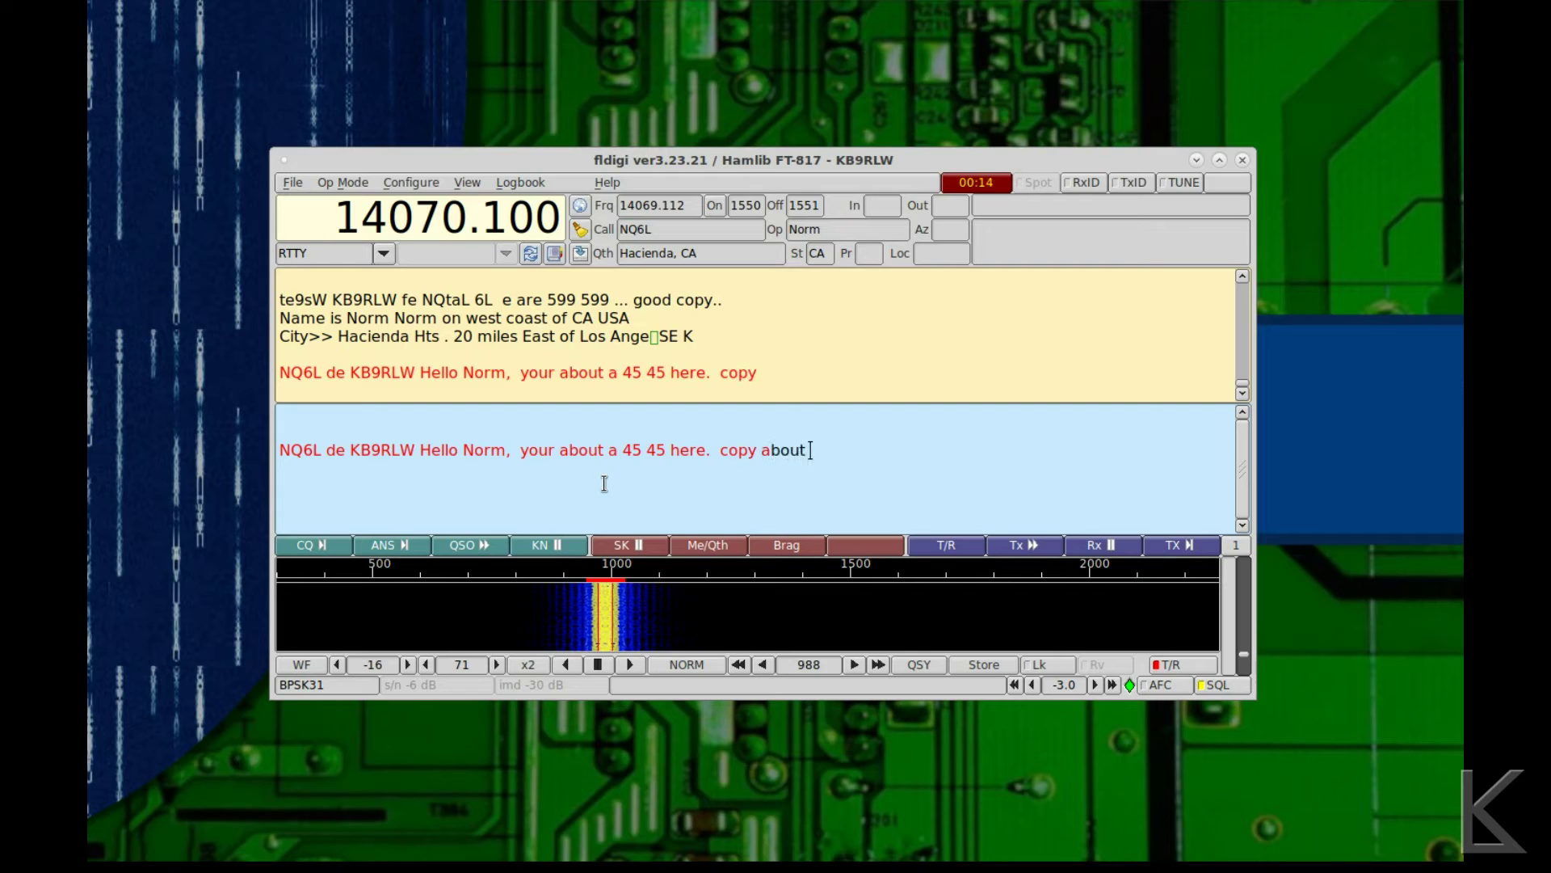
pyautogui.write(' %')
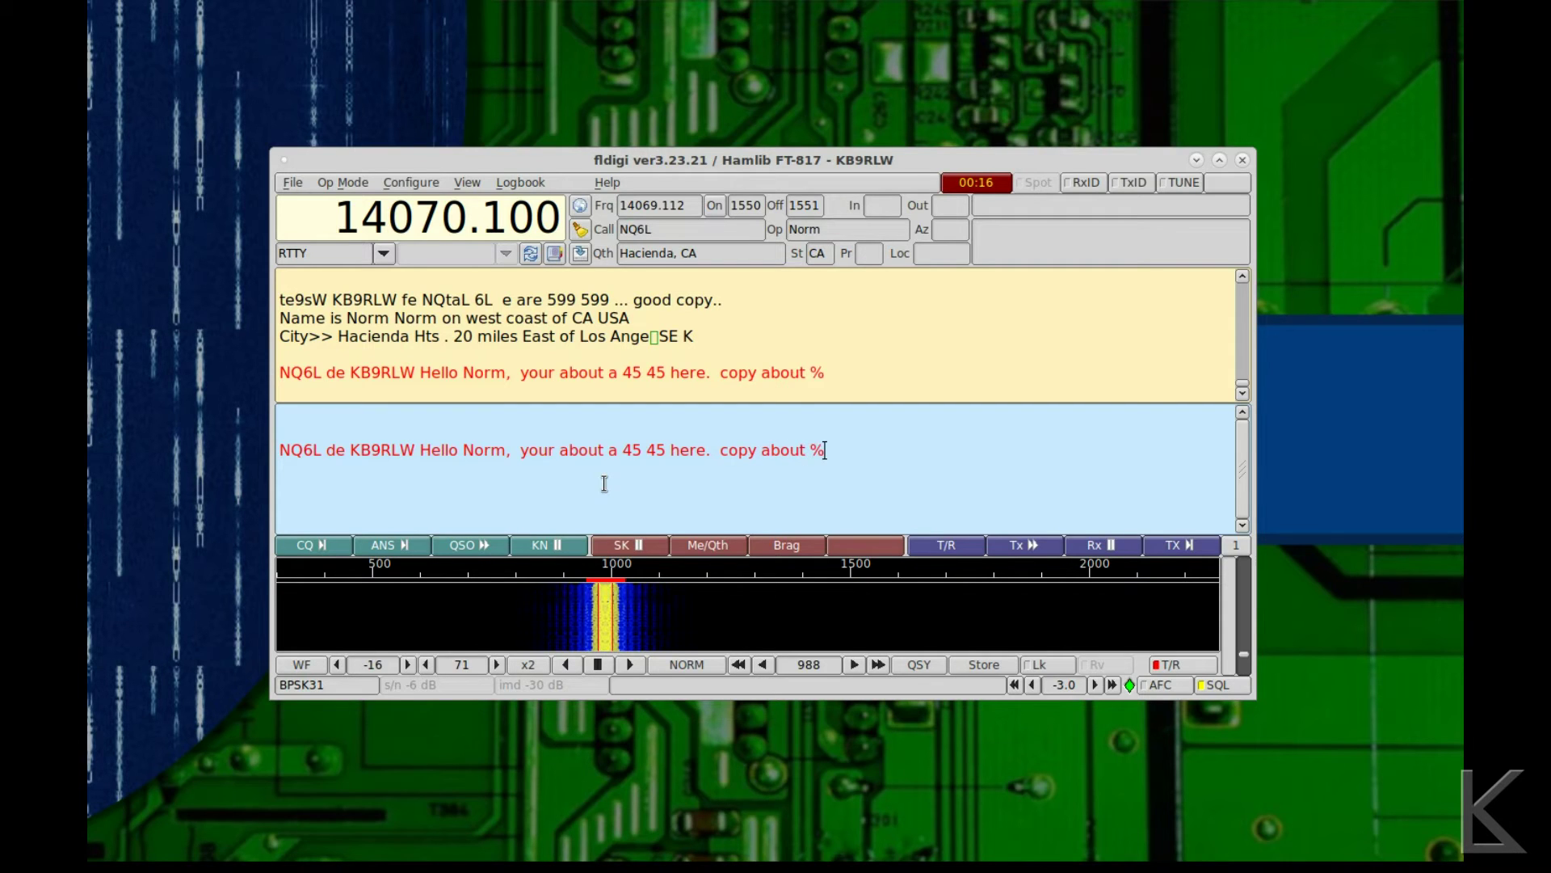
pyautogui.write('70.')
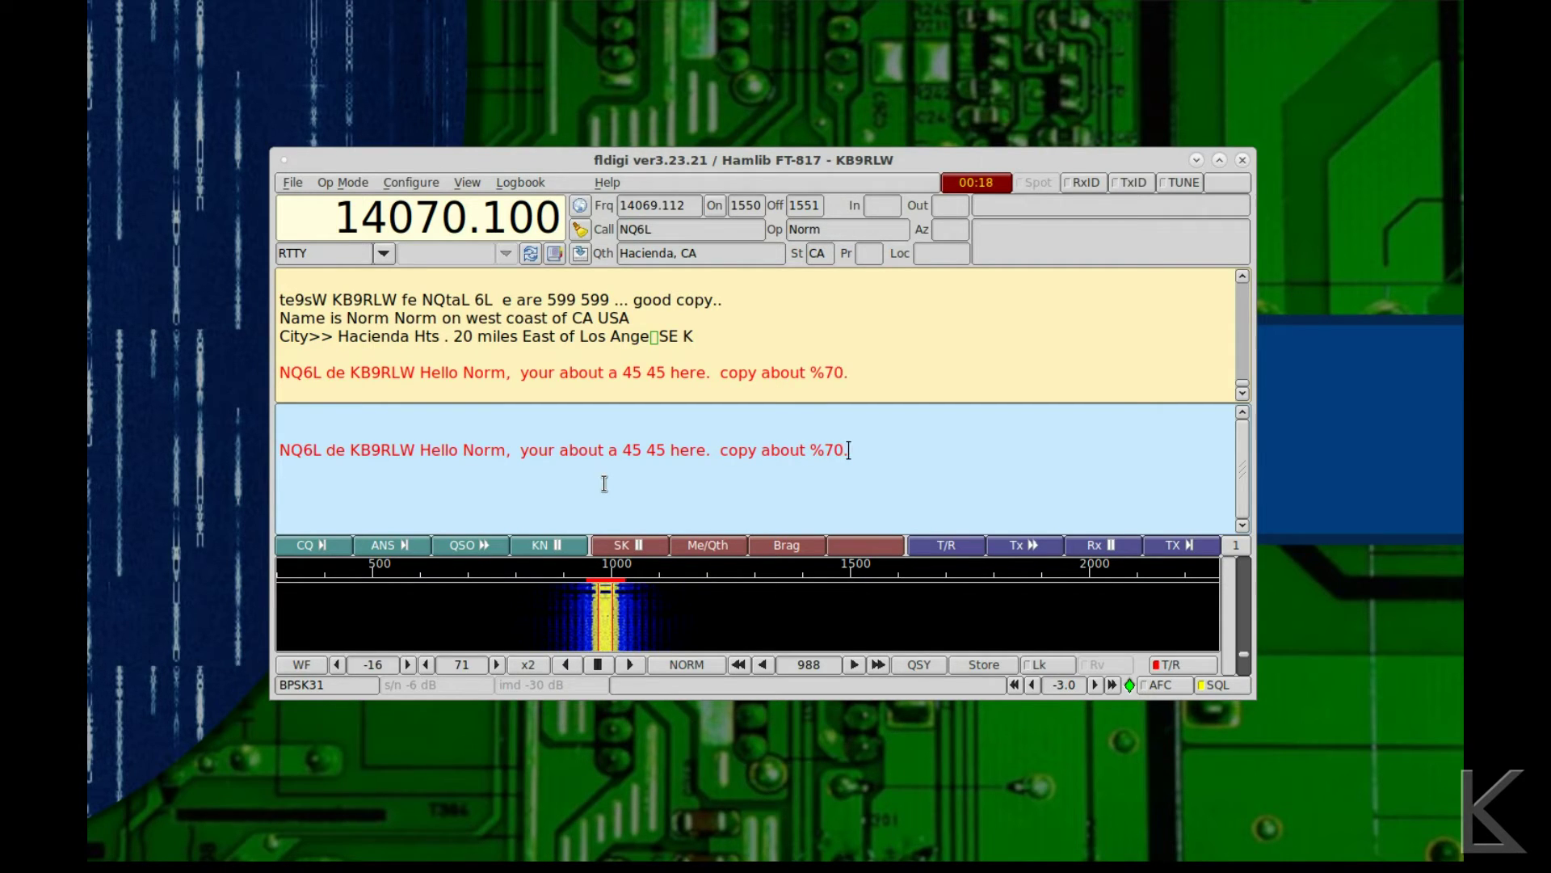
# Add the operator's own first name, QTH "Fort Wayne, IN" twice and "Running 5W QRP.", and hand over with the KN macro
pyautogui.write('  Name is')
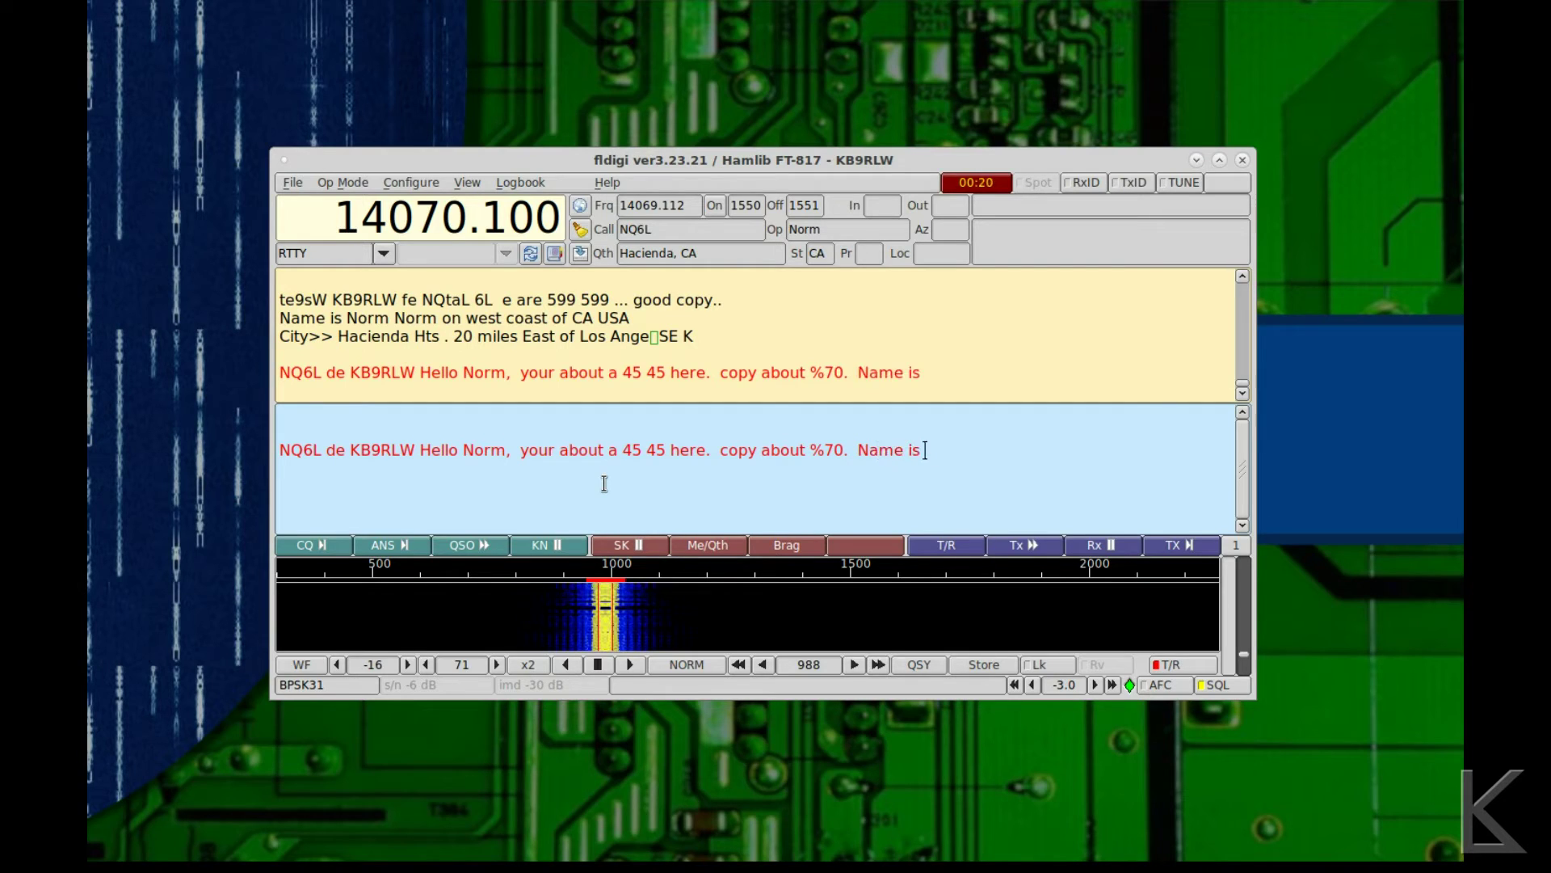
pyautogui.write(' Kevin and QTH')
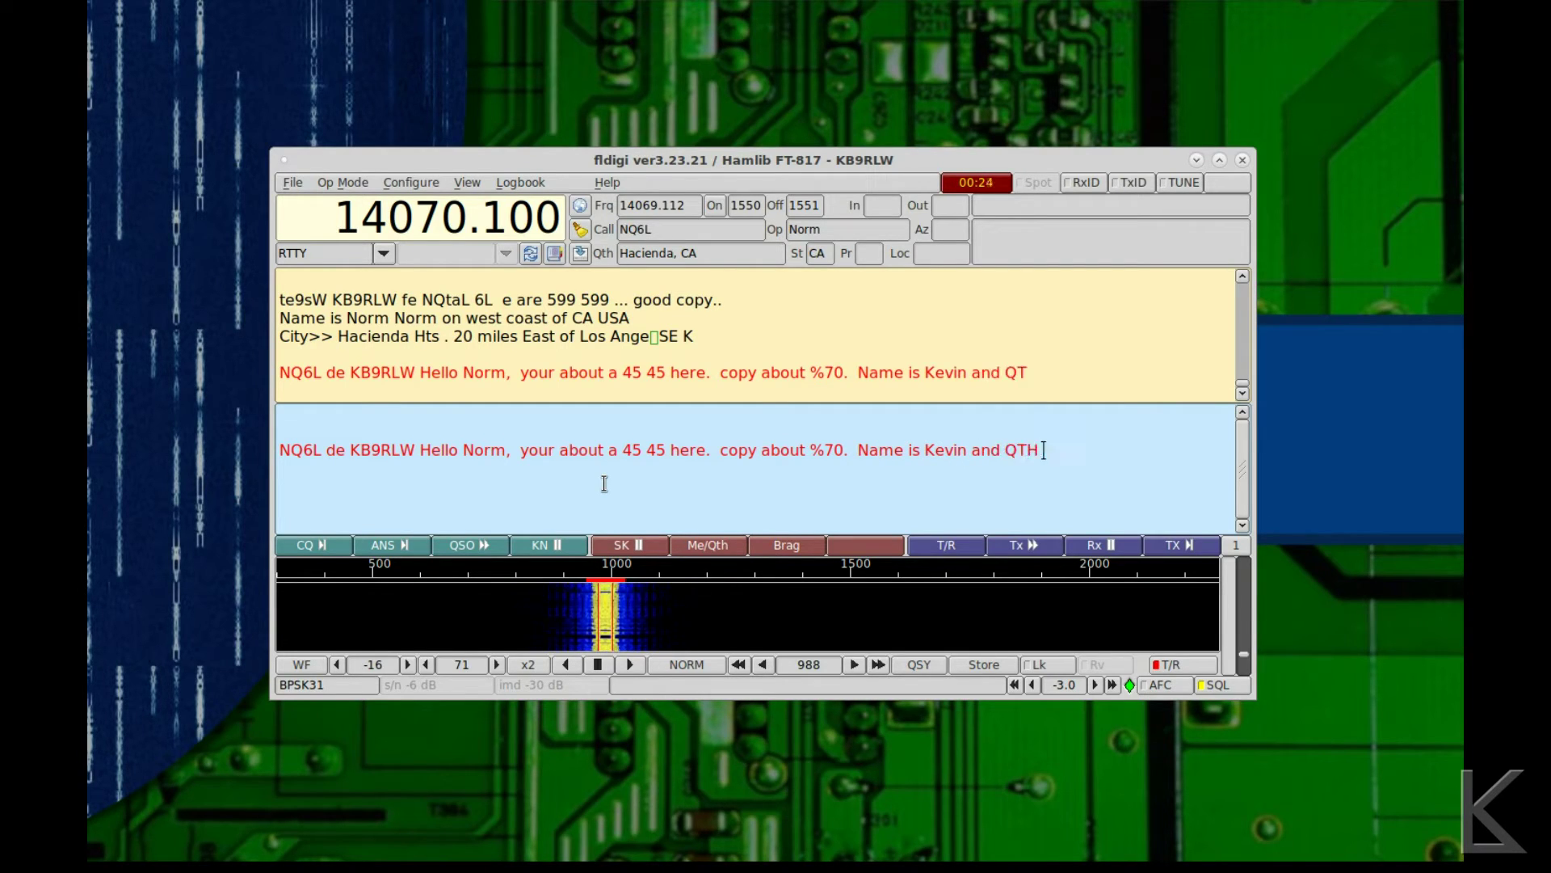
pyautogui.write(' is Fort Wayne')
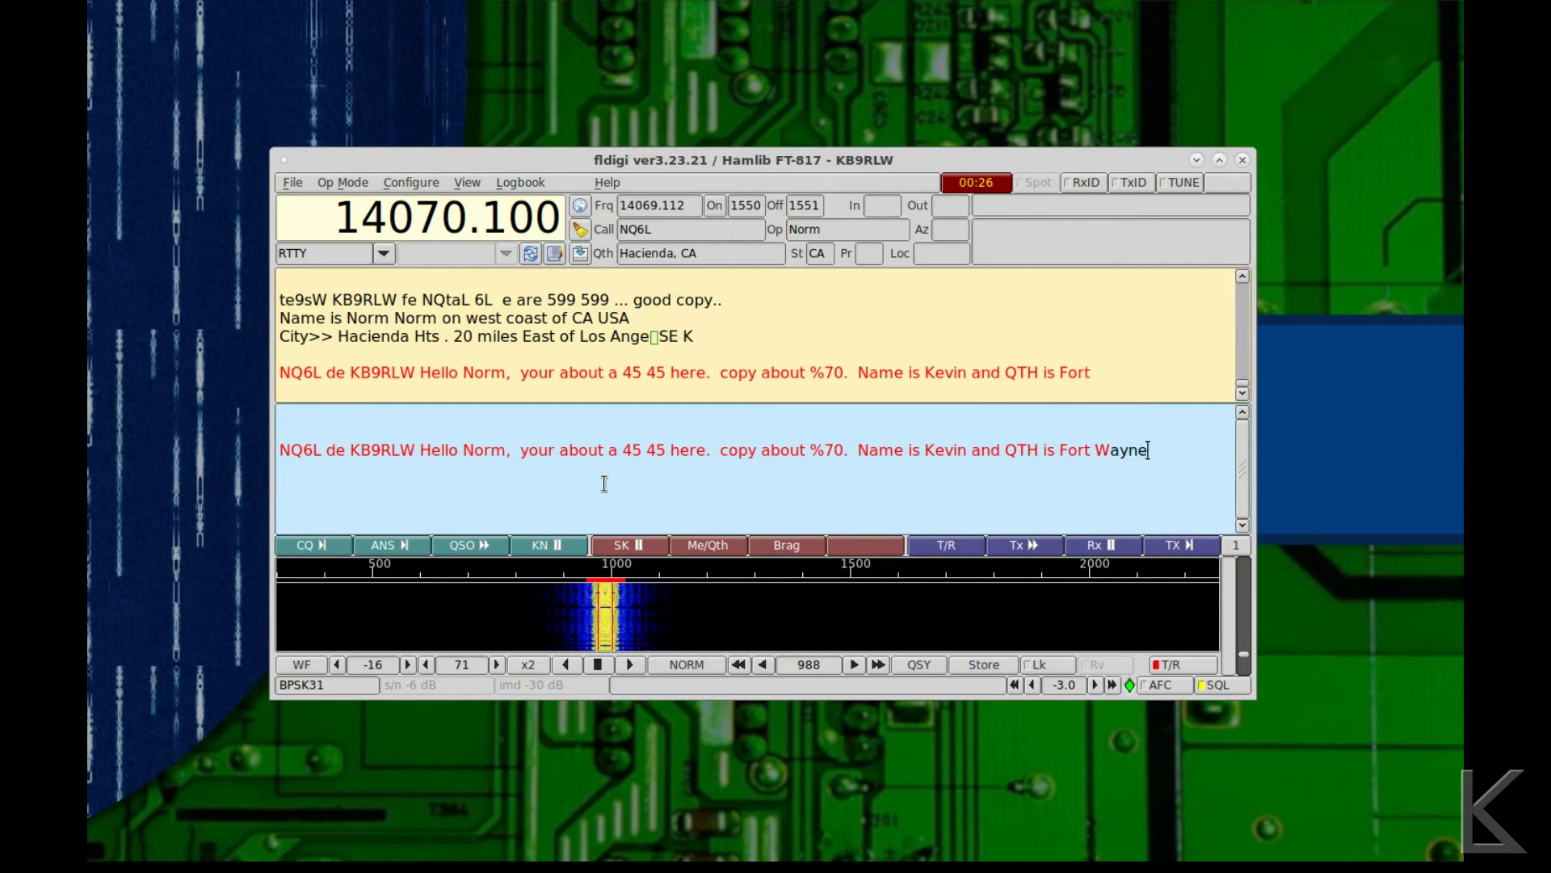
pyautogui.write(', IN. Fort Wayne, IN.  Running')
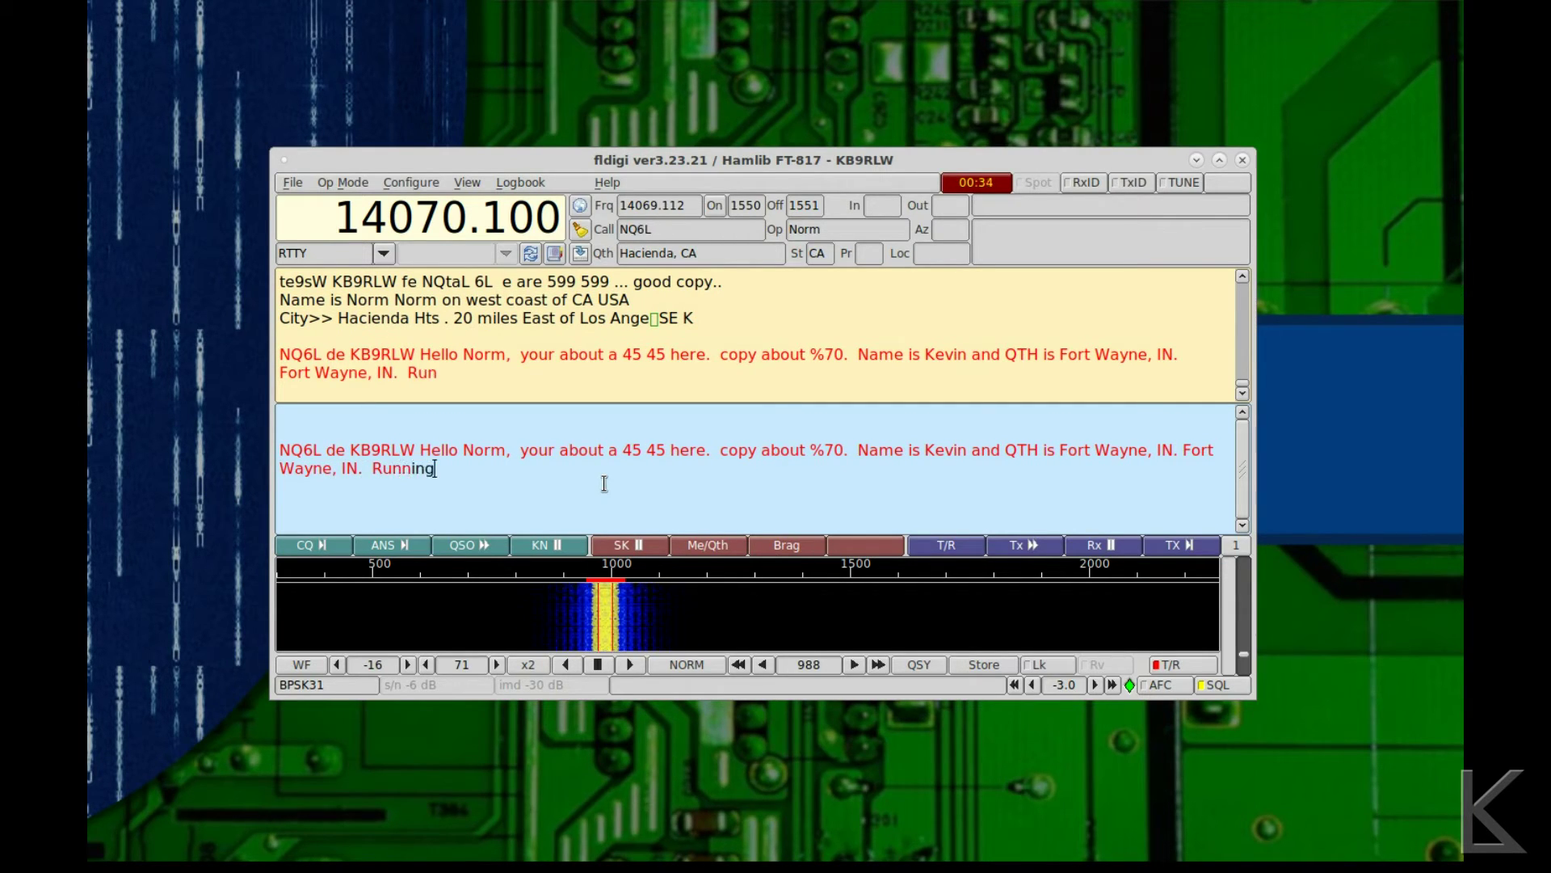
pyautogui.write(' 5W')
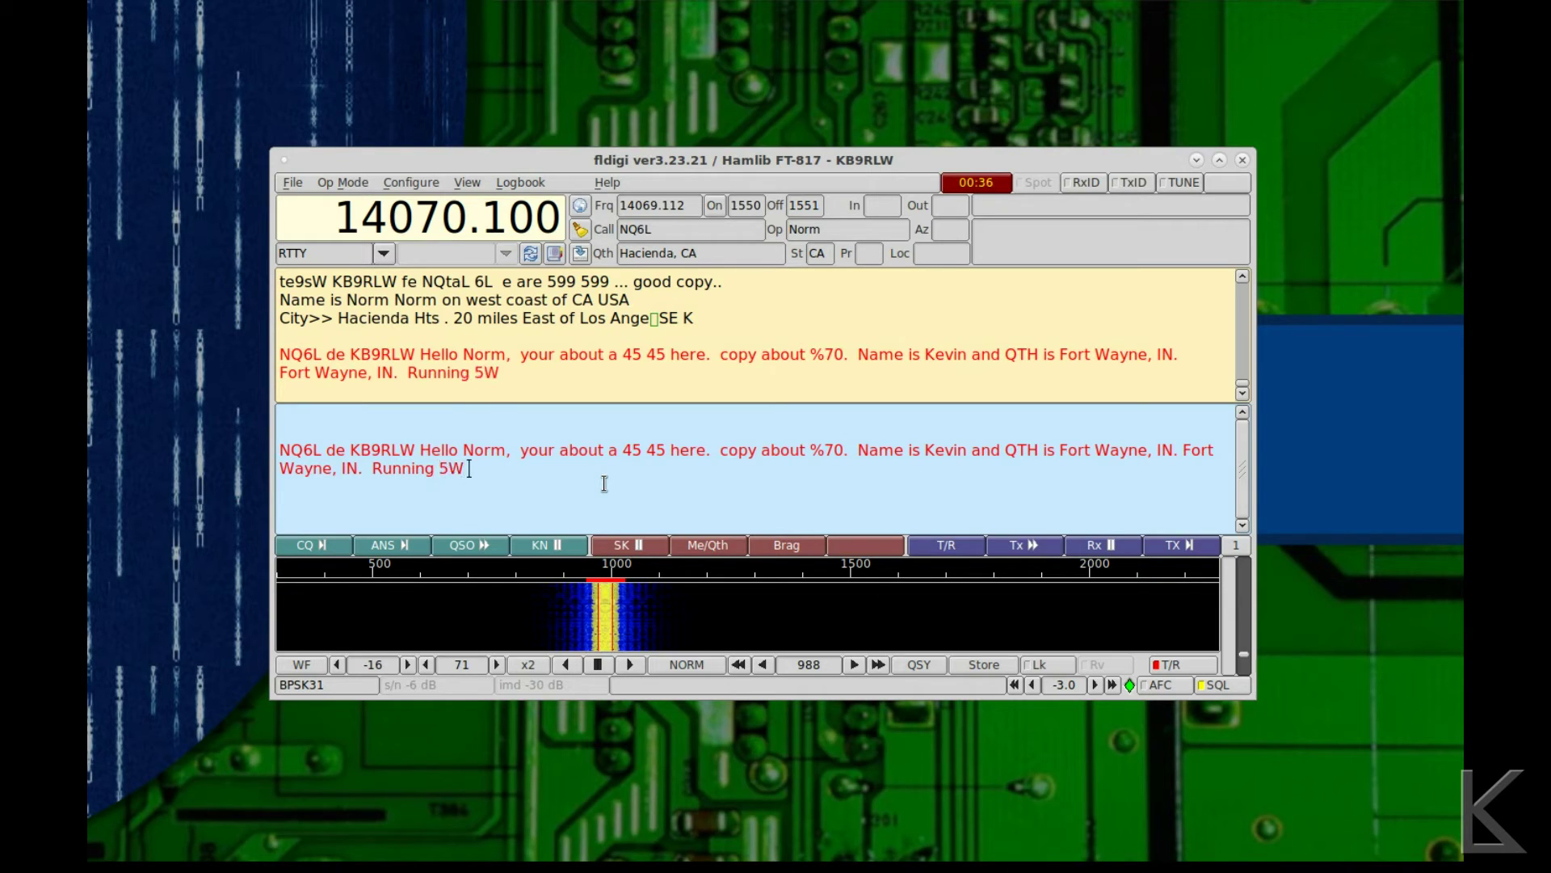
pyautogui.write(' QRP.')
pyautogui.press('Return')
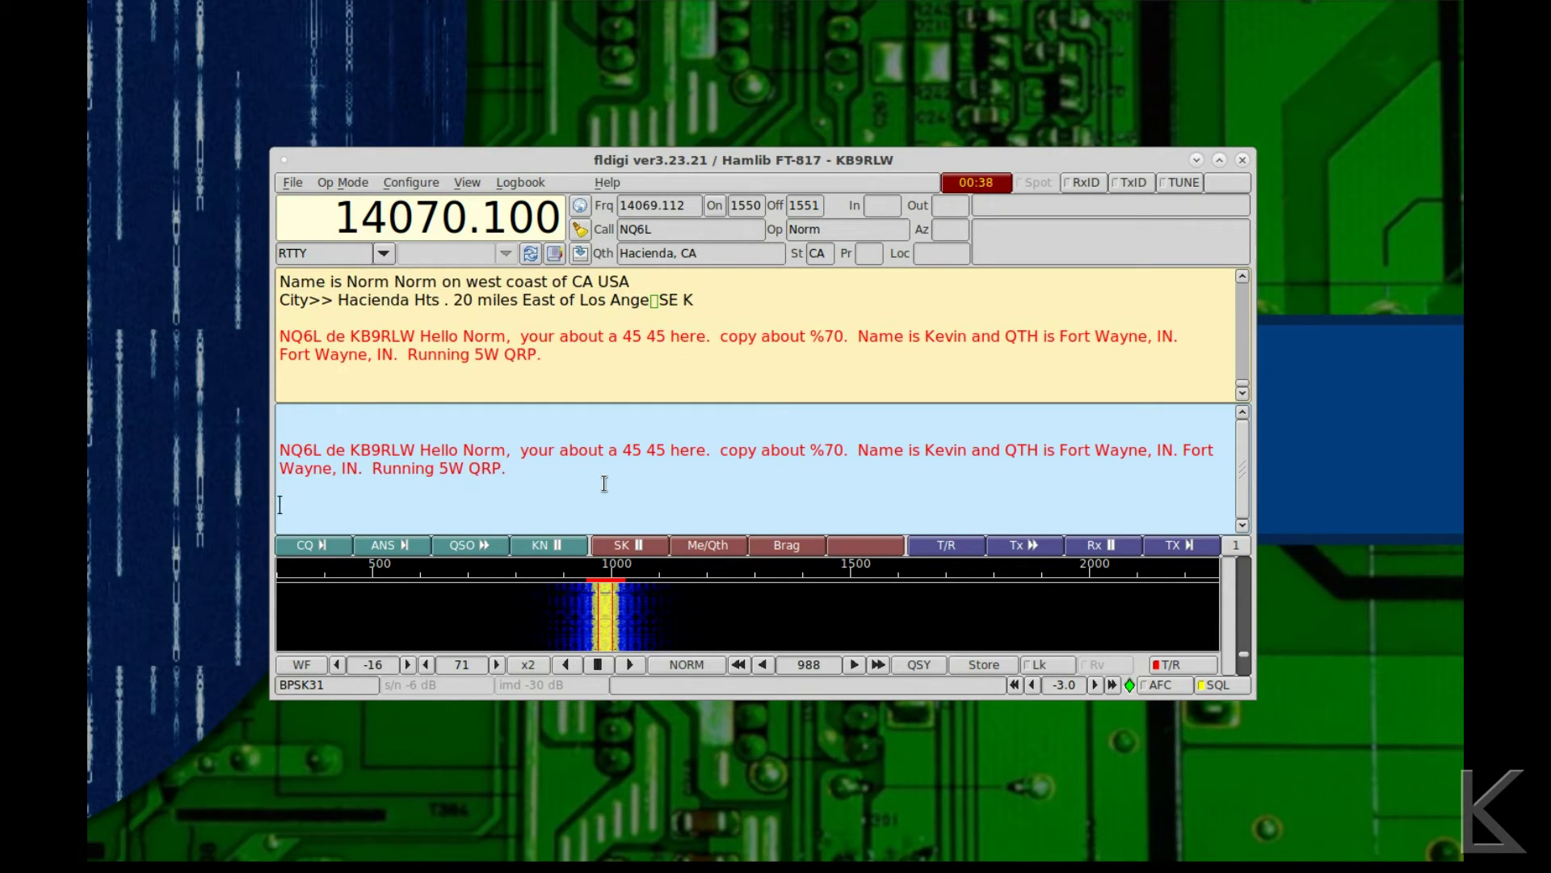
pyautogui.click(574, 546)
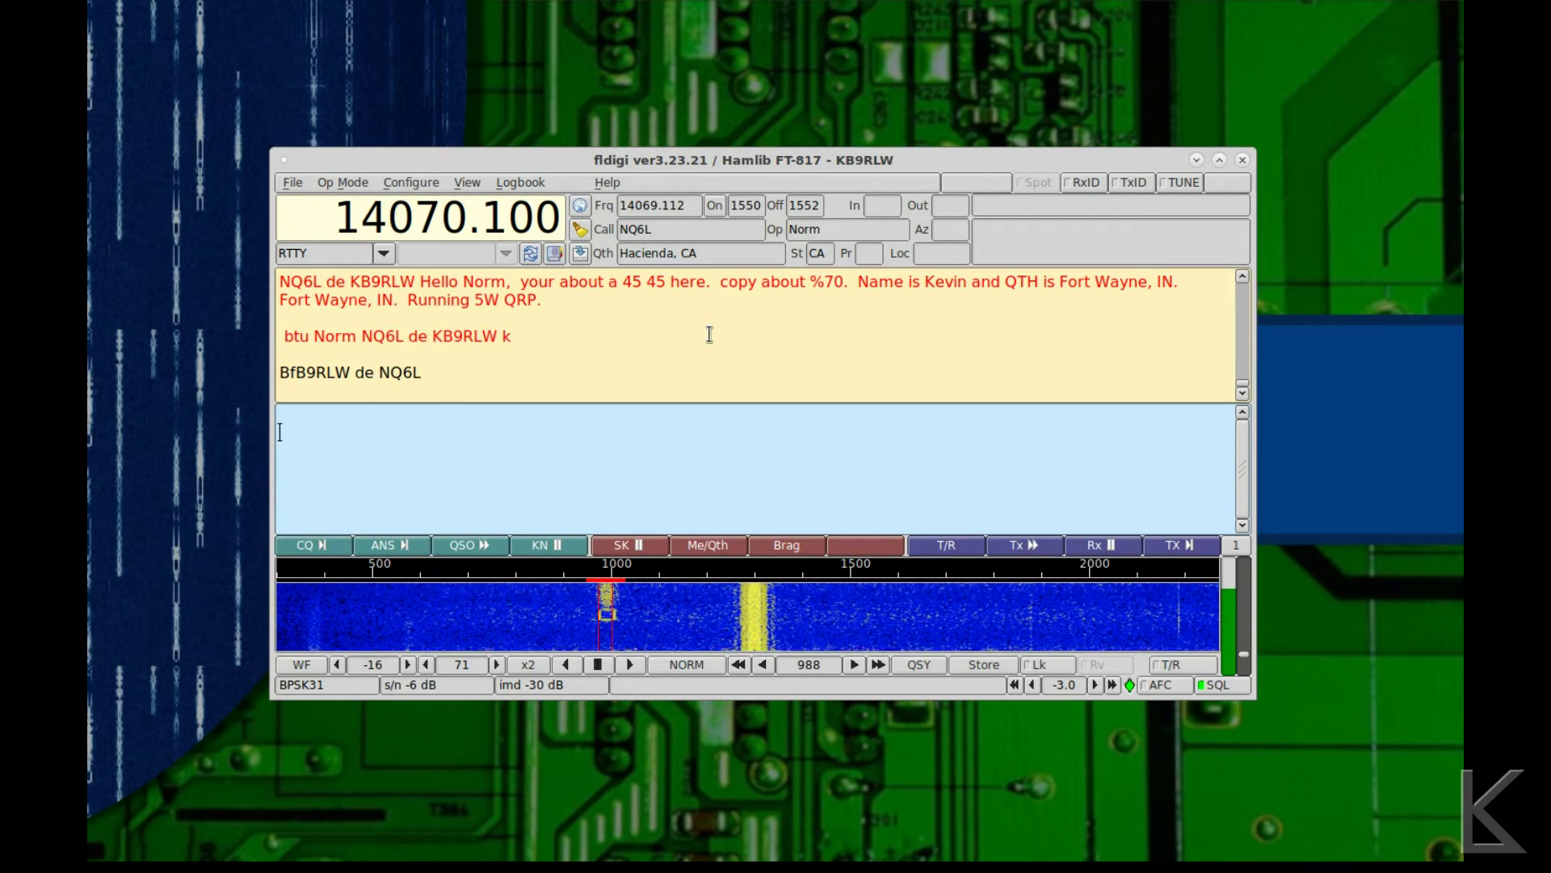
# Record the signal reports in the contact's log fields: Out 599 and In 45
pyautogui.click(892, 207)
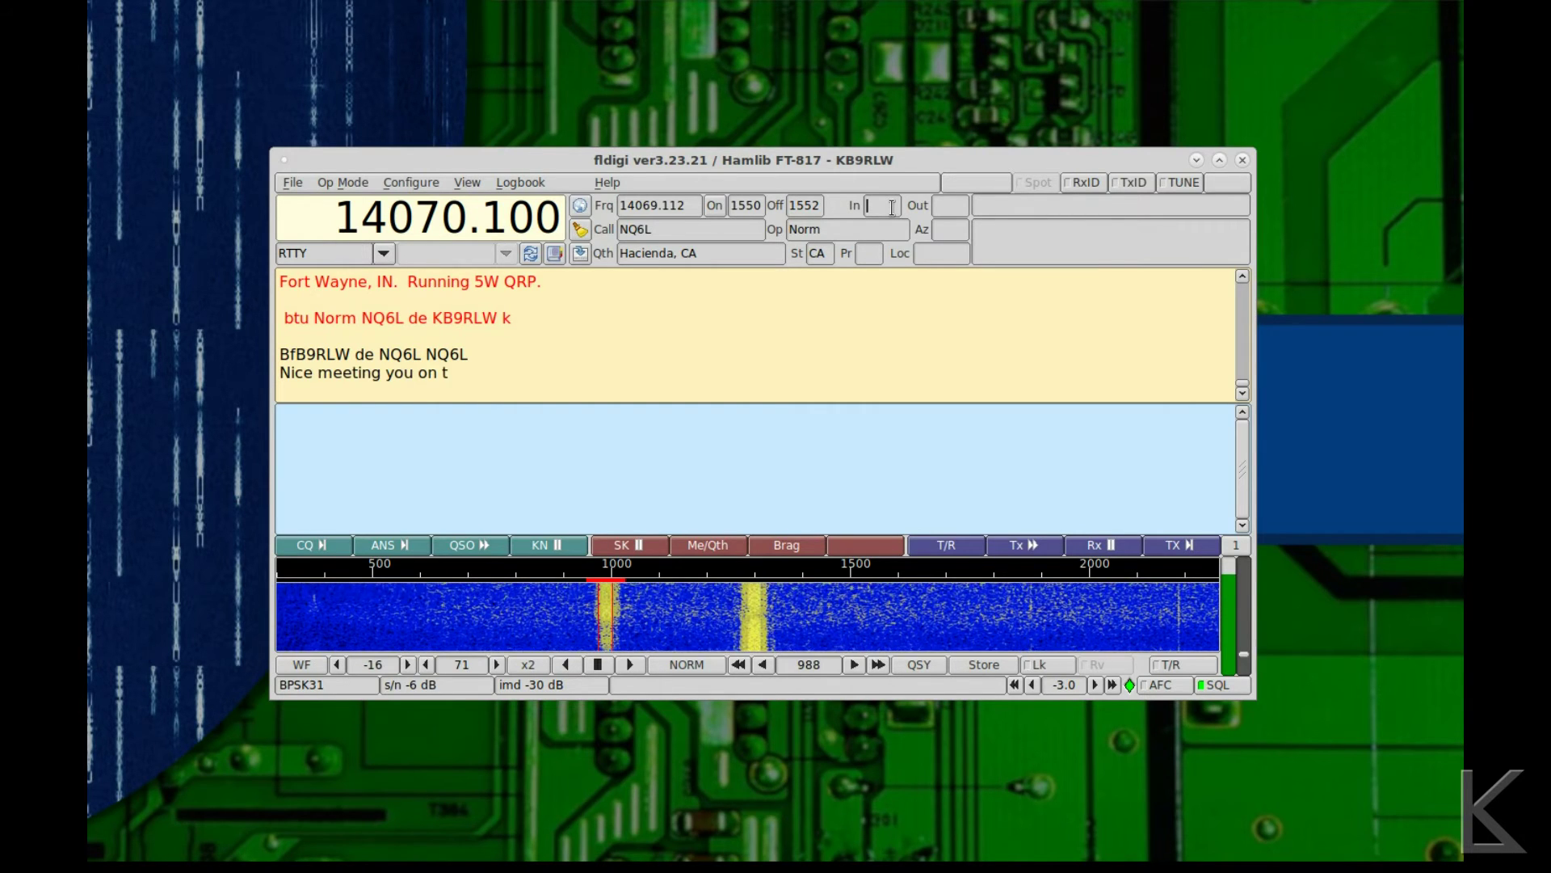
pyautogui.click(937, 206)
pyautogui.write('5')
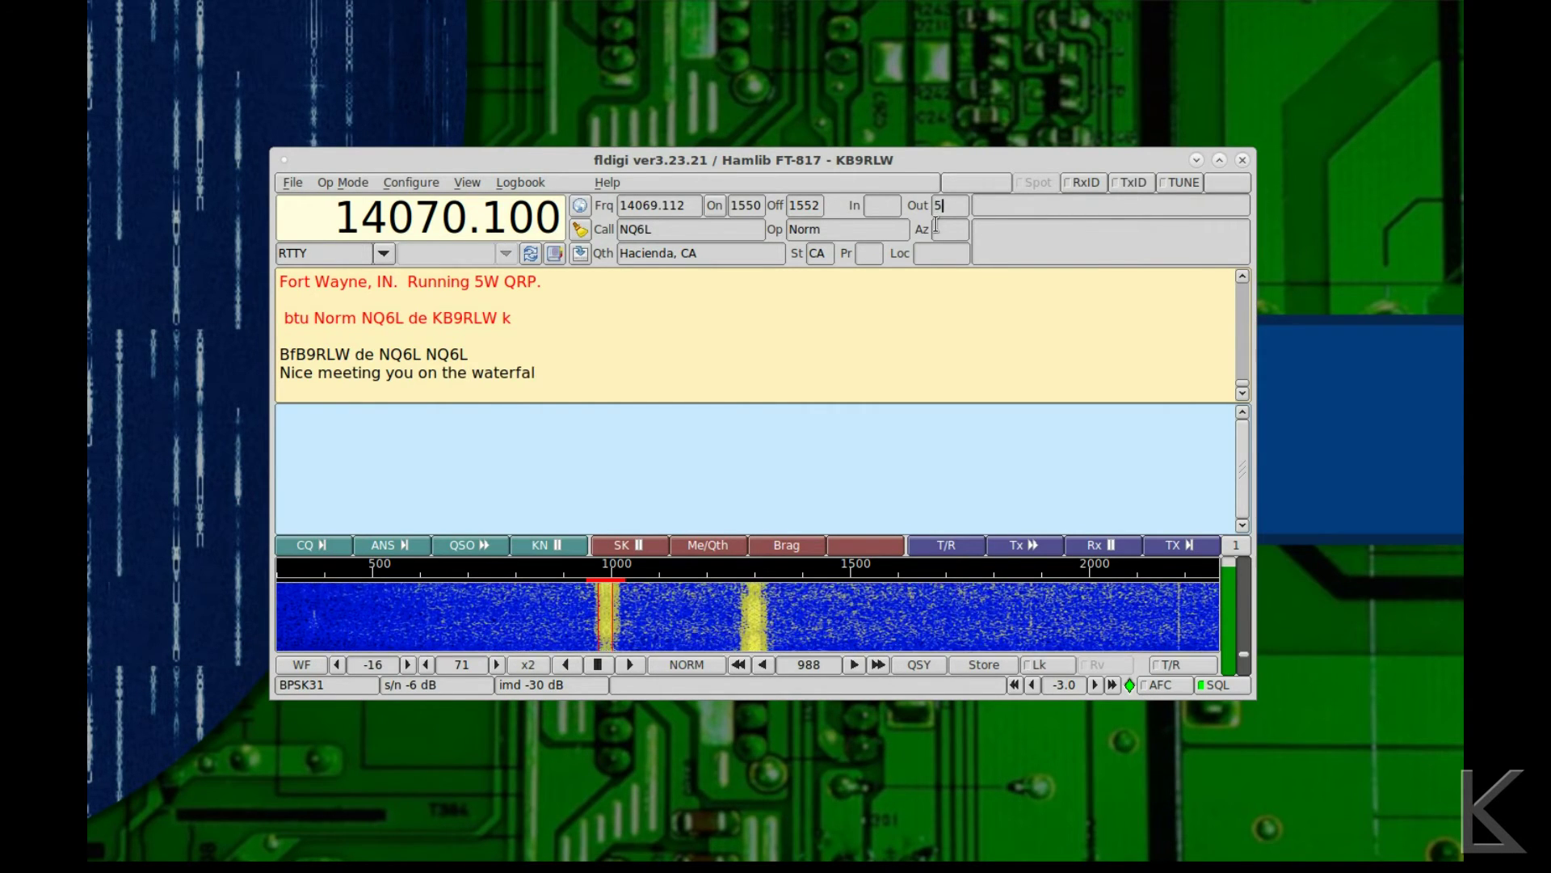
pyautogui.write('99')
pyautogui.click(886, 207)
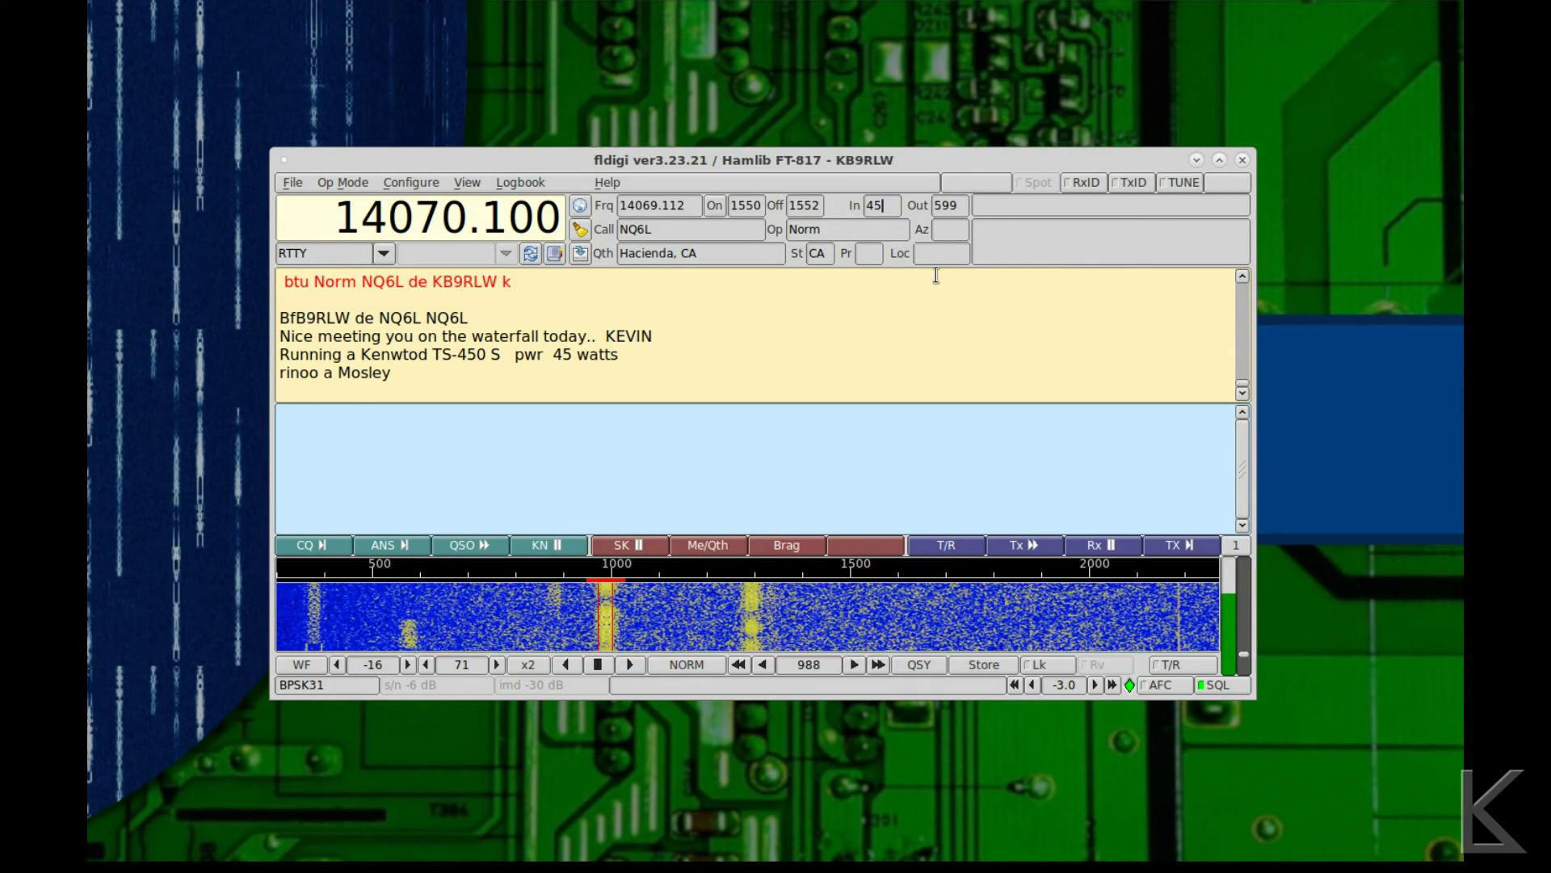
# Add the note "Yaesu FT817 dipole" to the contact and set its locator to DM14
pyautogui.press('Tab')
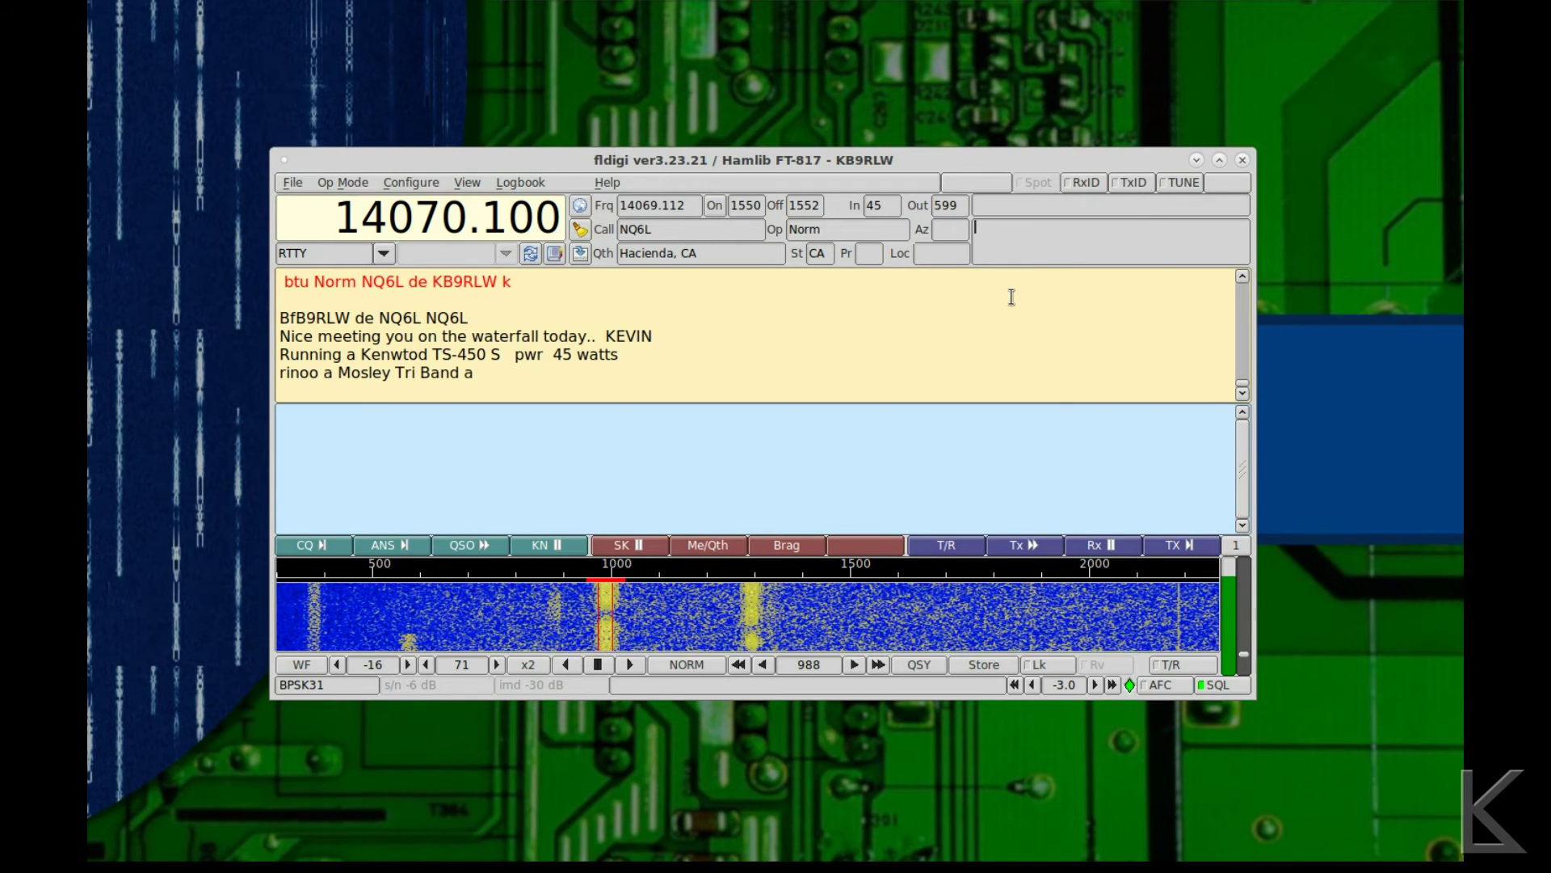
pyautogui.write('Ya')
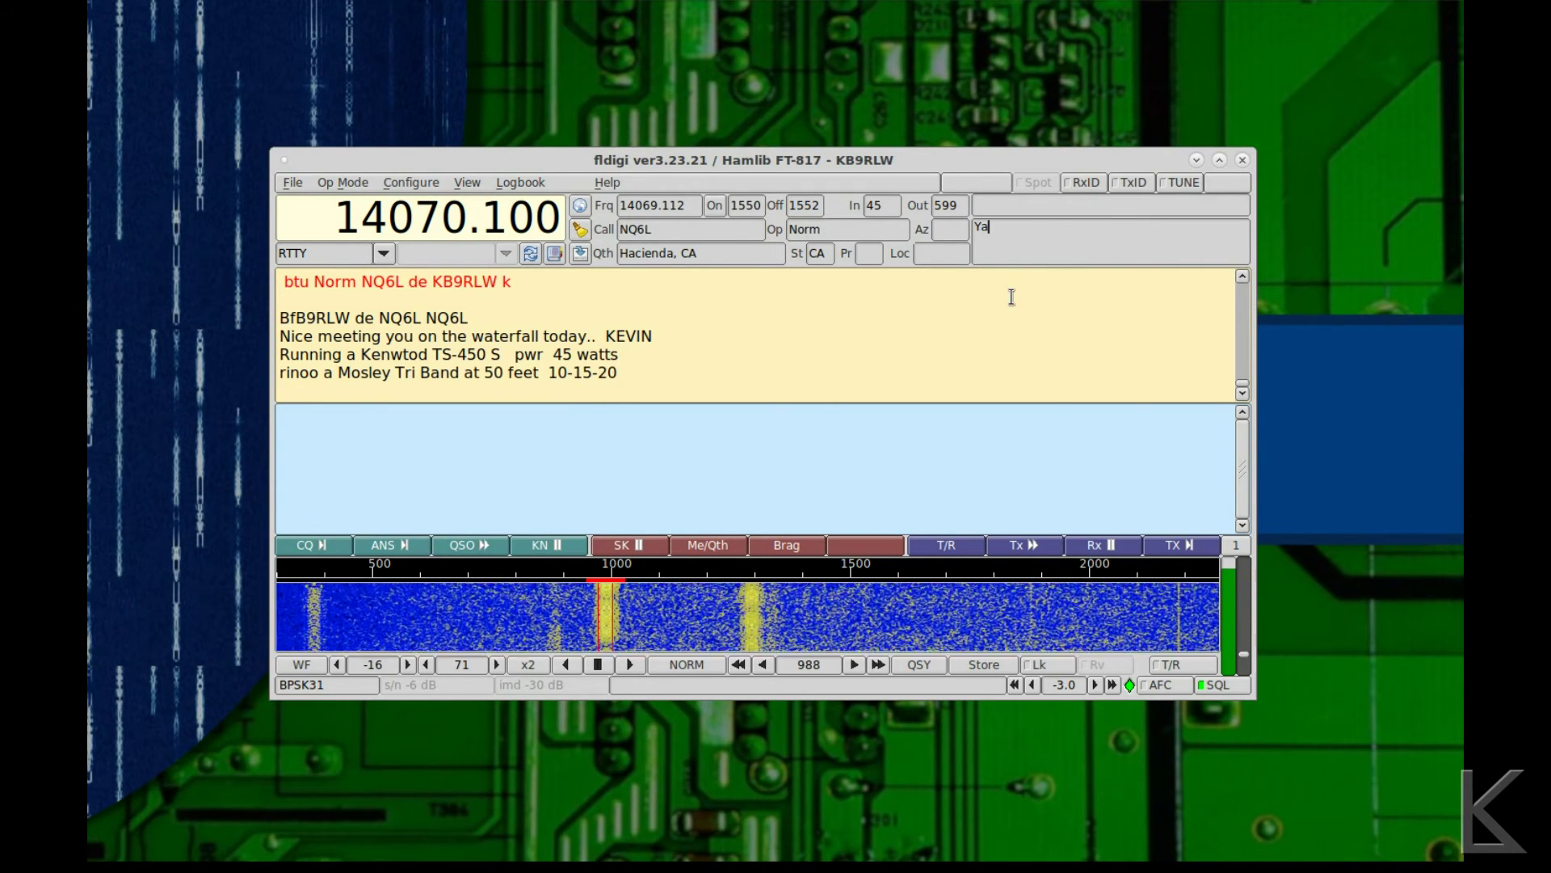
pyautogui.write('esu')
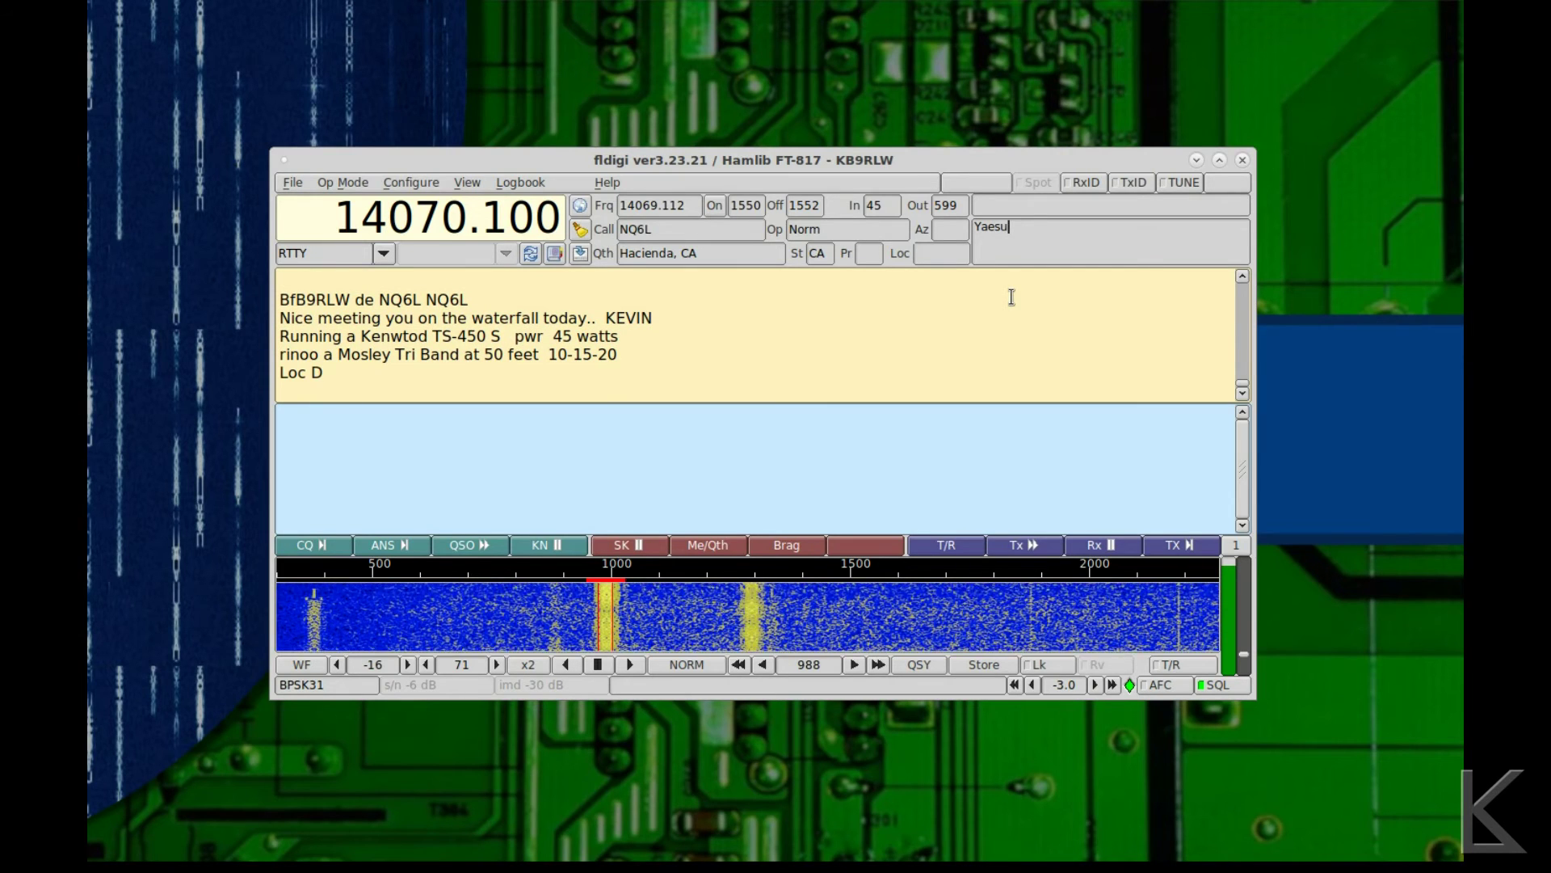
pyautogui.write(' FT817')
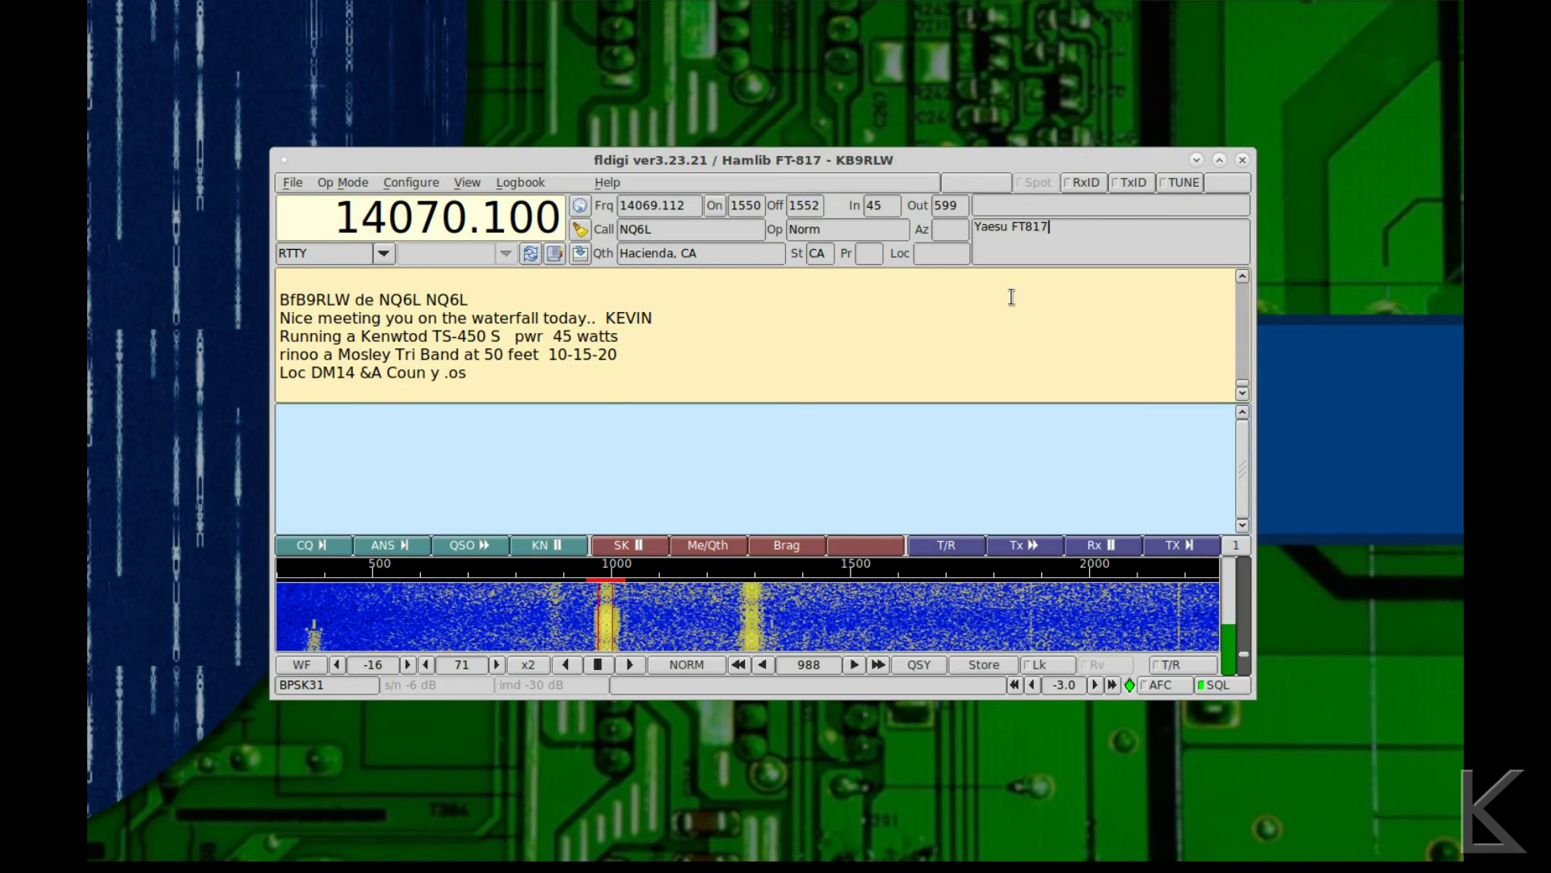
pyautogui.write(' dipole')
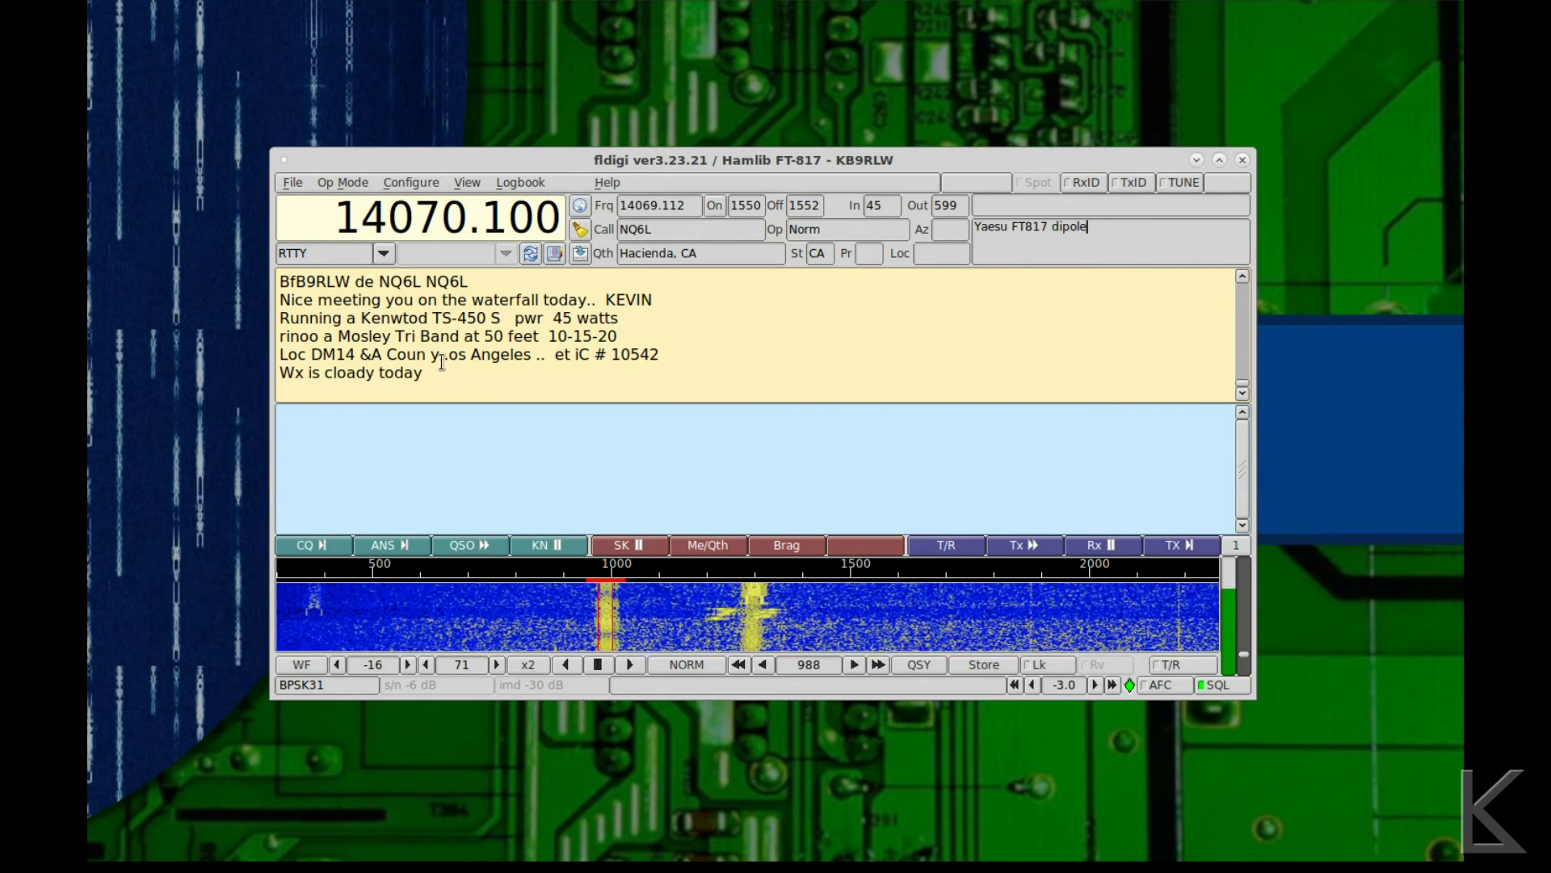
pyautogui.click(942, 260)
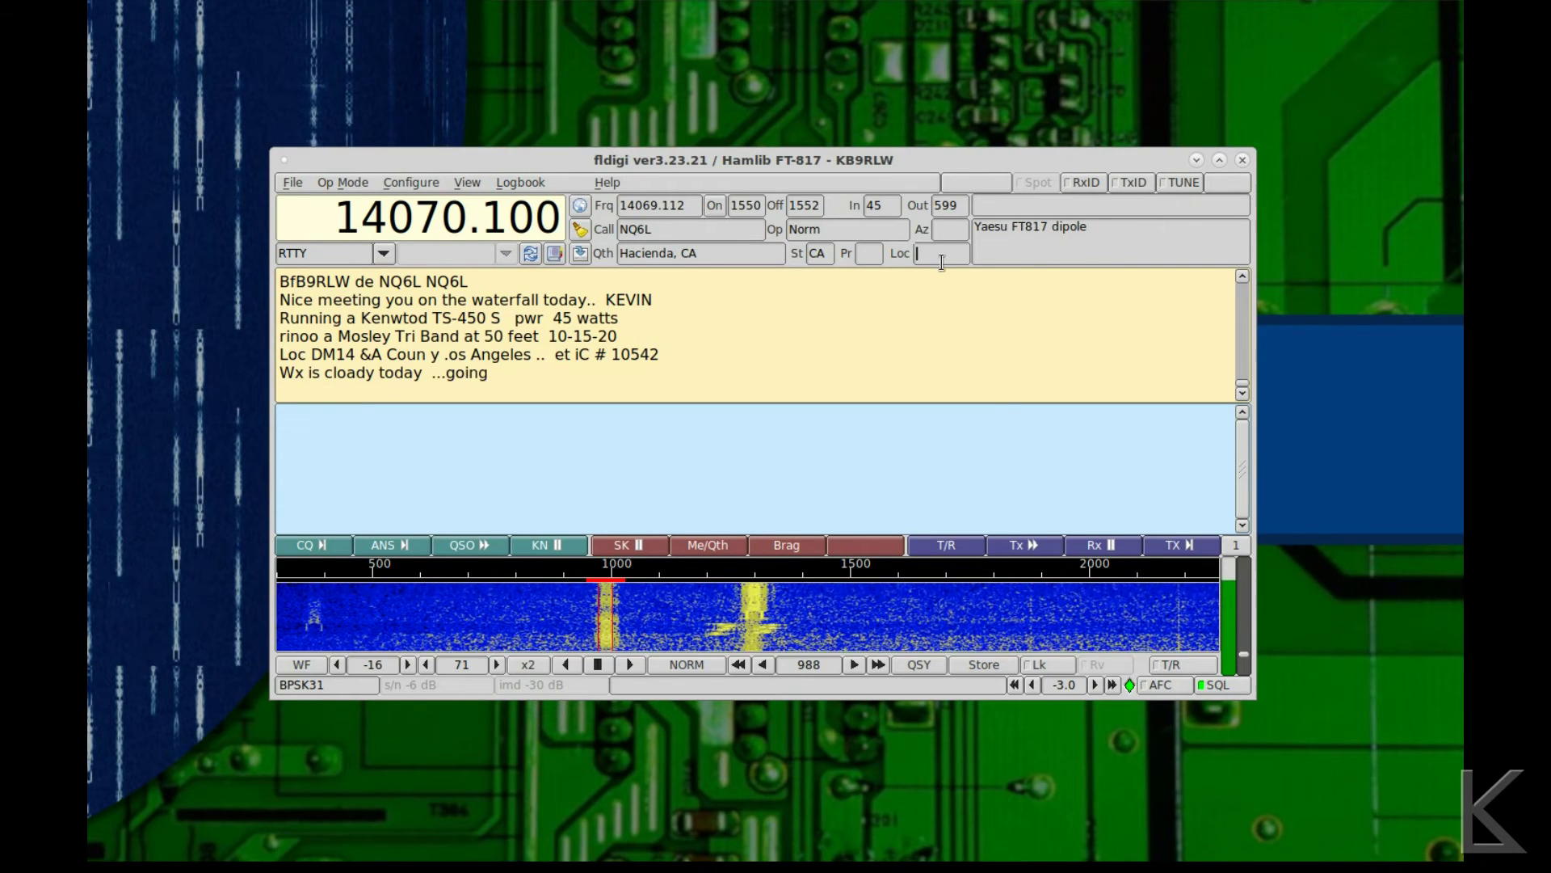
pyautogui.write('DM14')
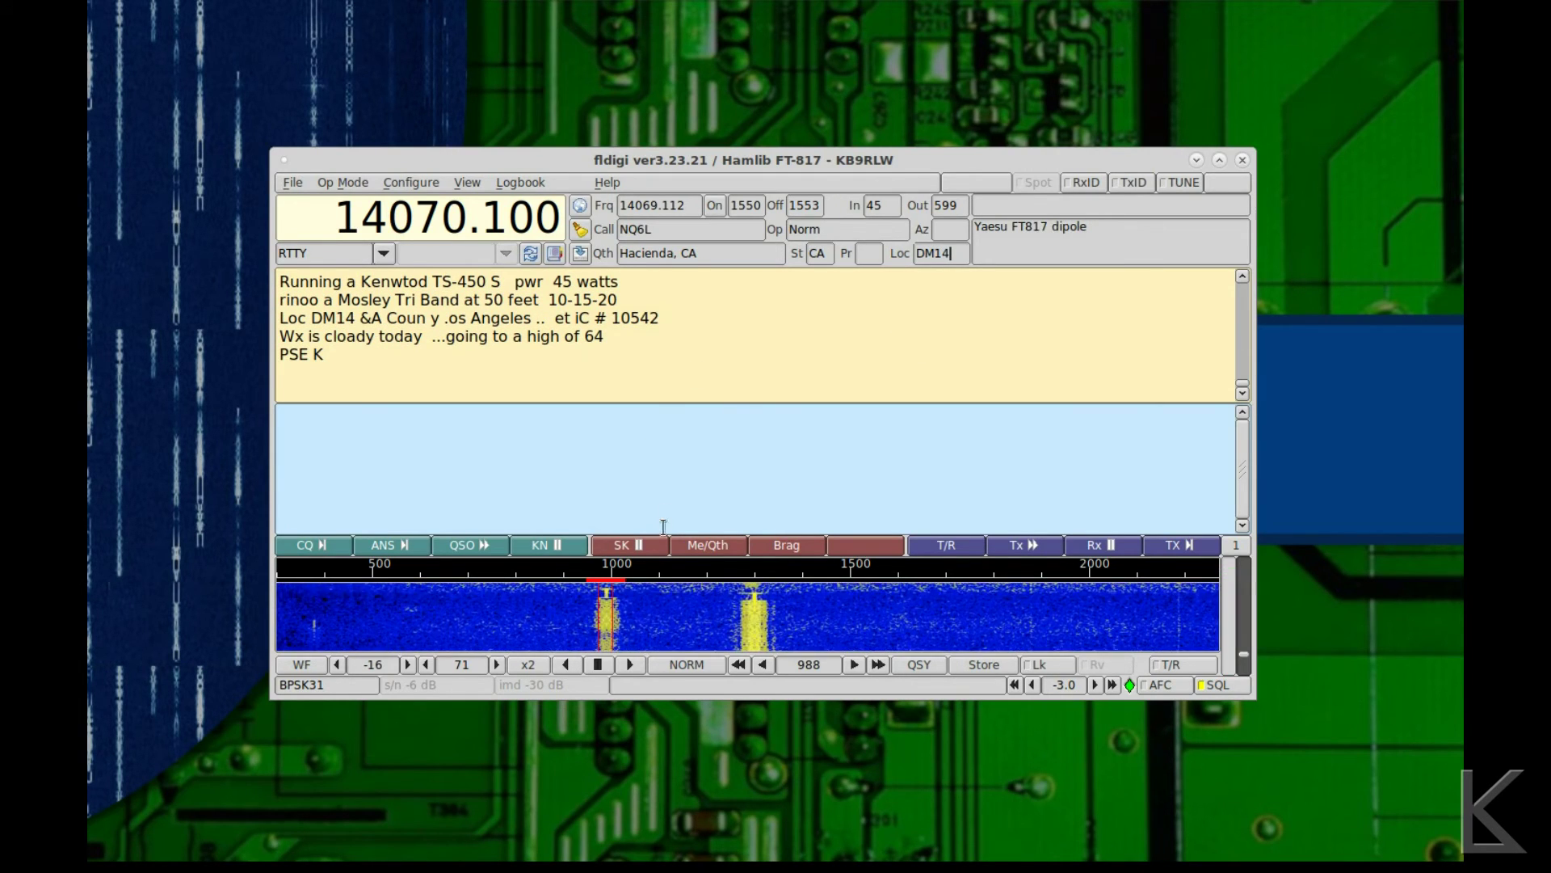
# Reply with the QSO macro about the 28-degree weather and the YouTube logging video, thank the operator, and sign off with the SK macro
pyautogui.click(457, 546)
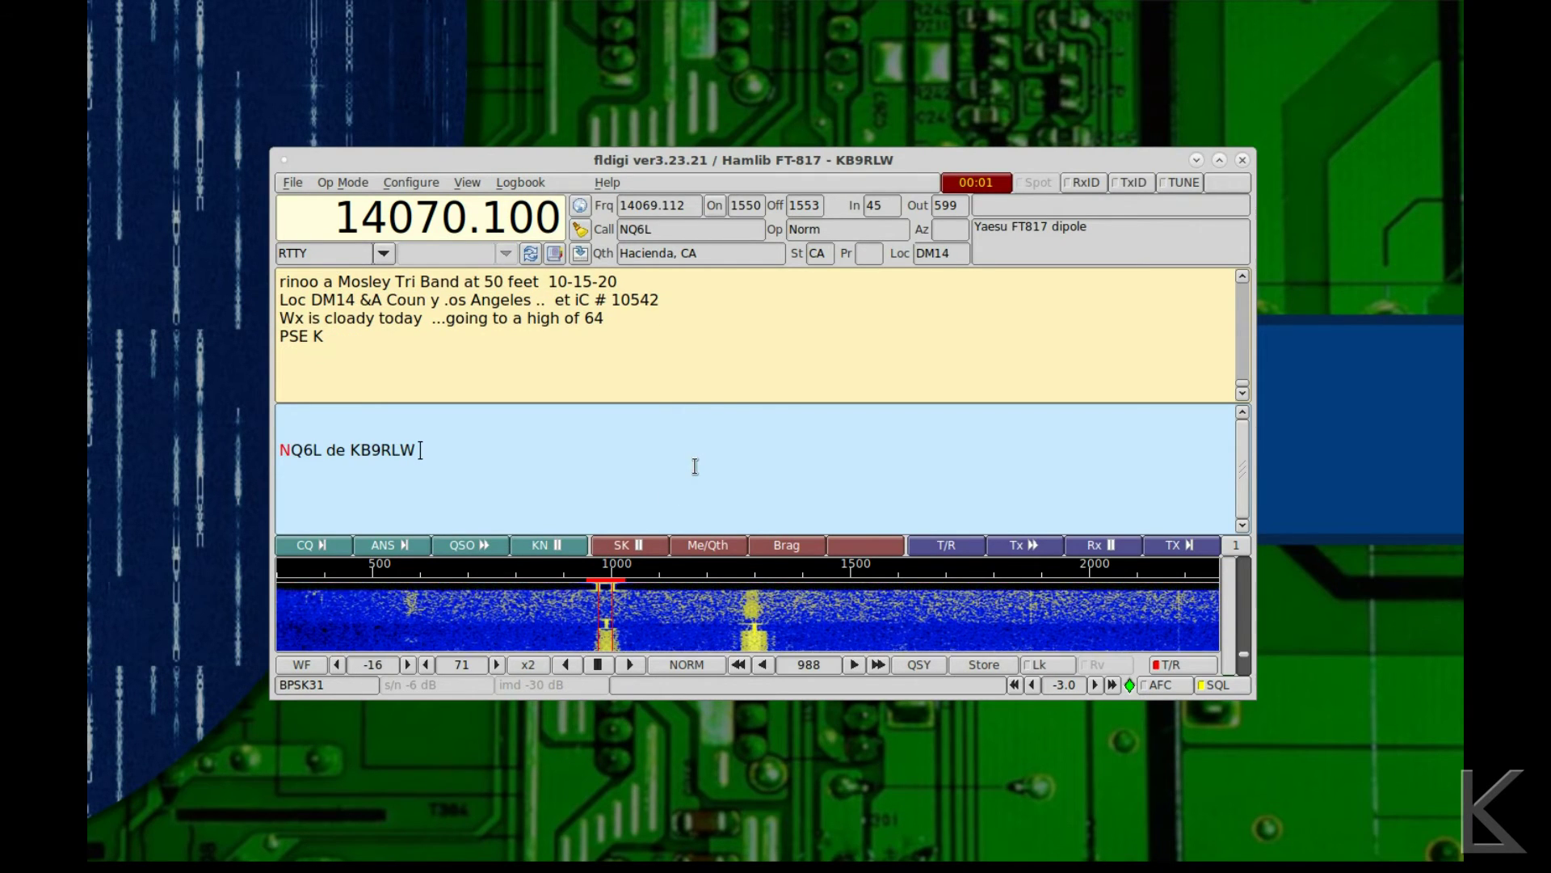
pyautogui.write('Very good on the')
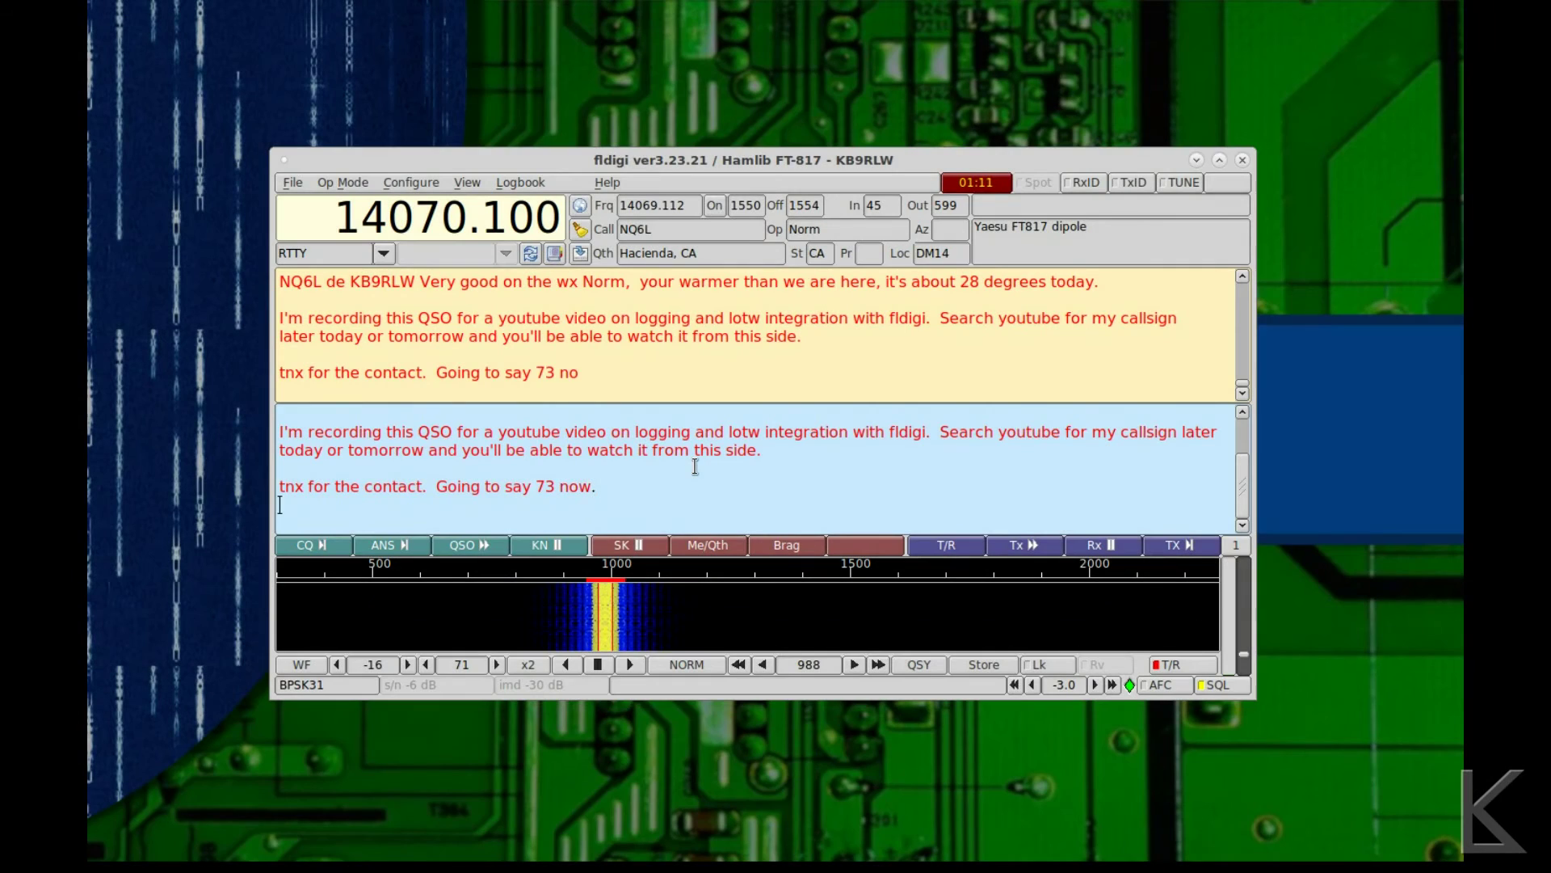
pyautogui.press('Return')
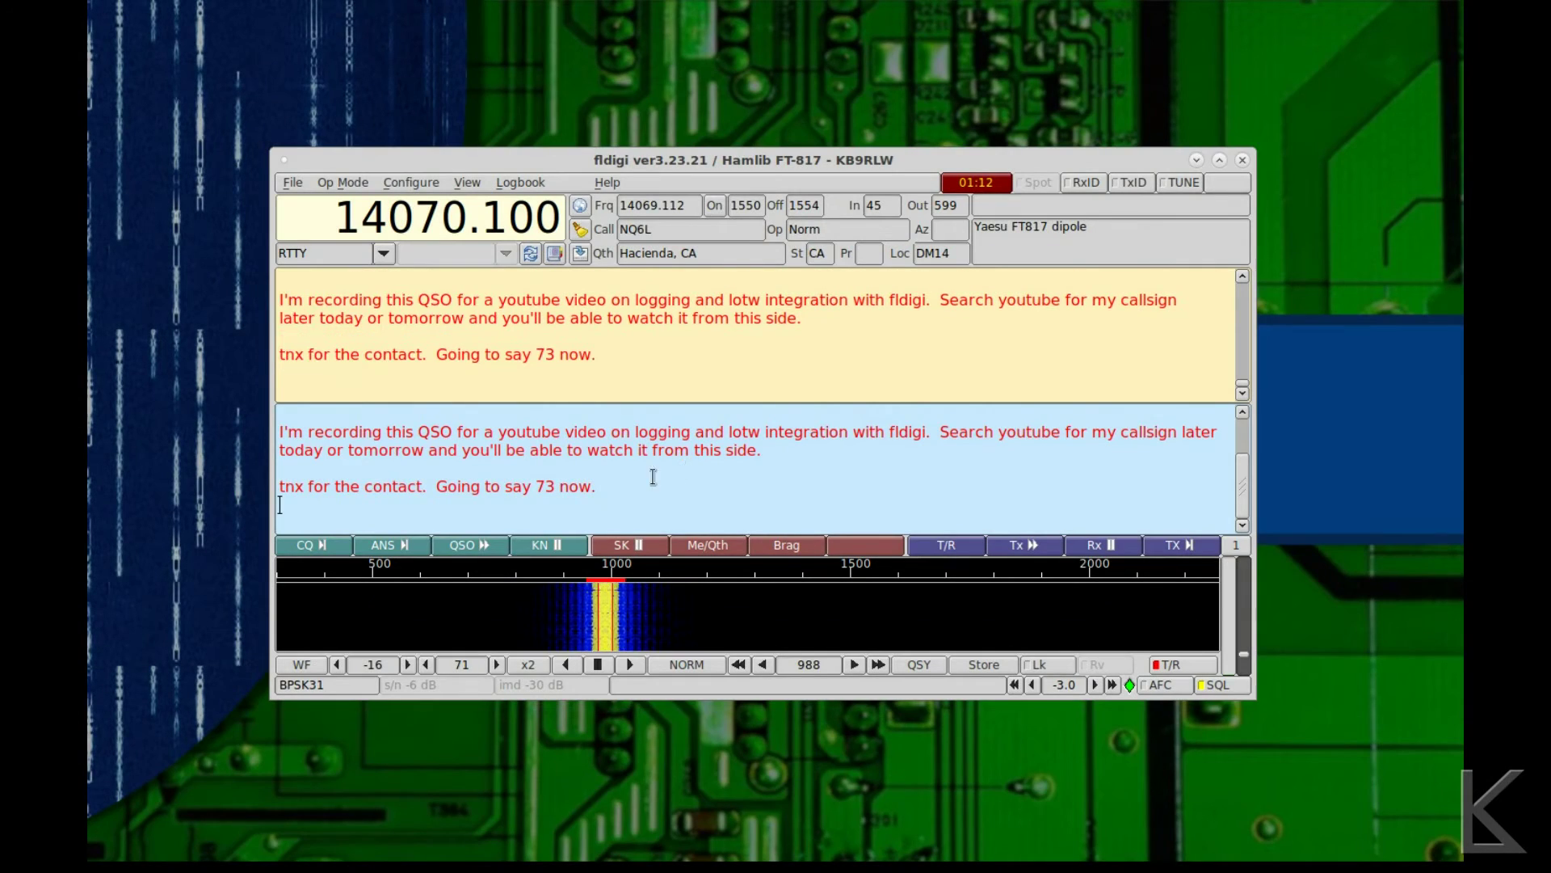
pyautogui.click(630, 545)
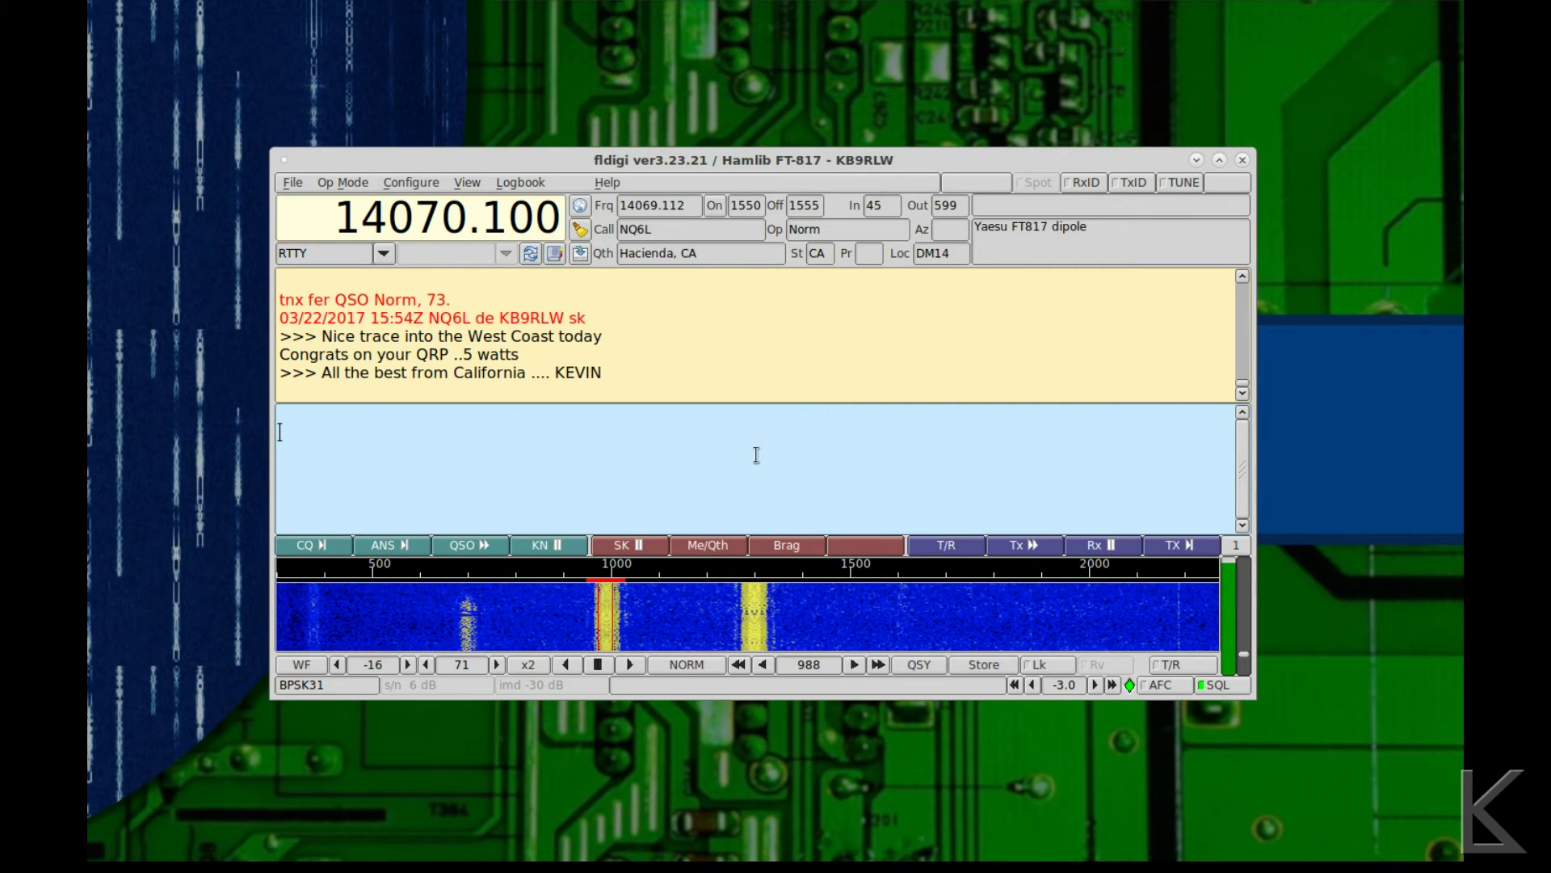
# Shorten the contact's Qth to "Hacienda" and save the contact to the log
pyautogui.click(726, 257)
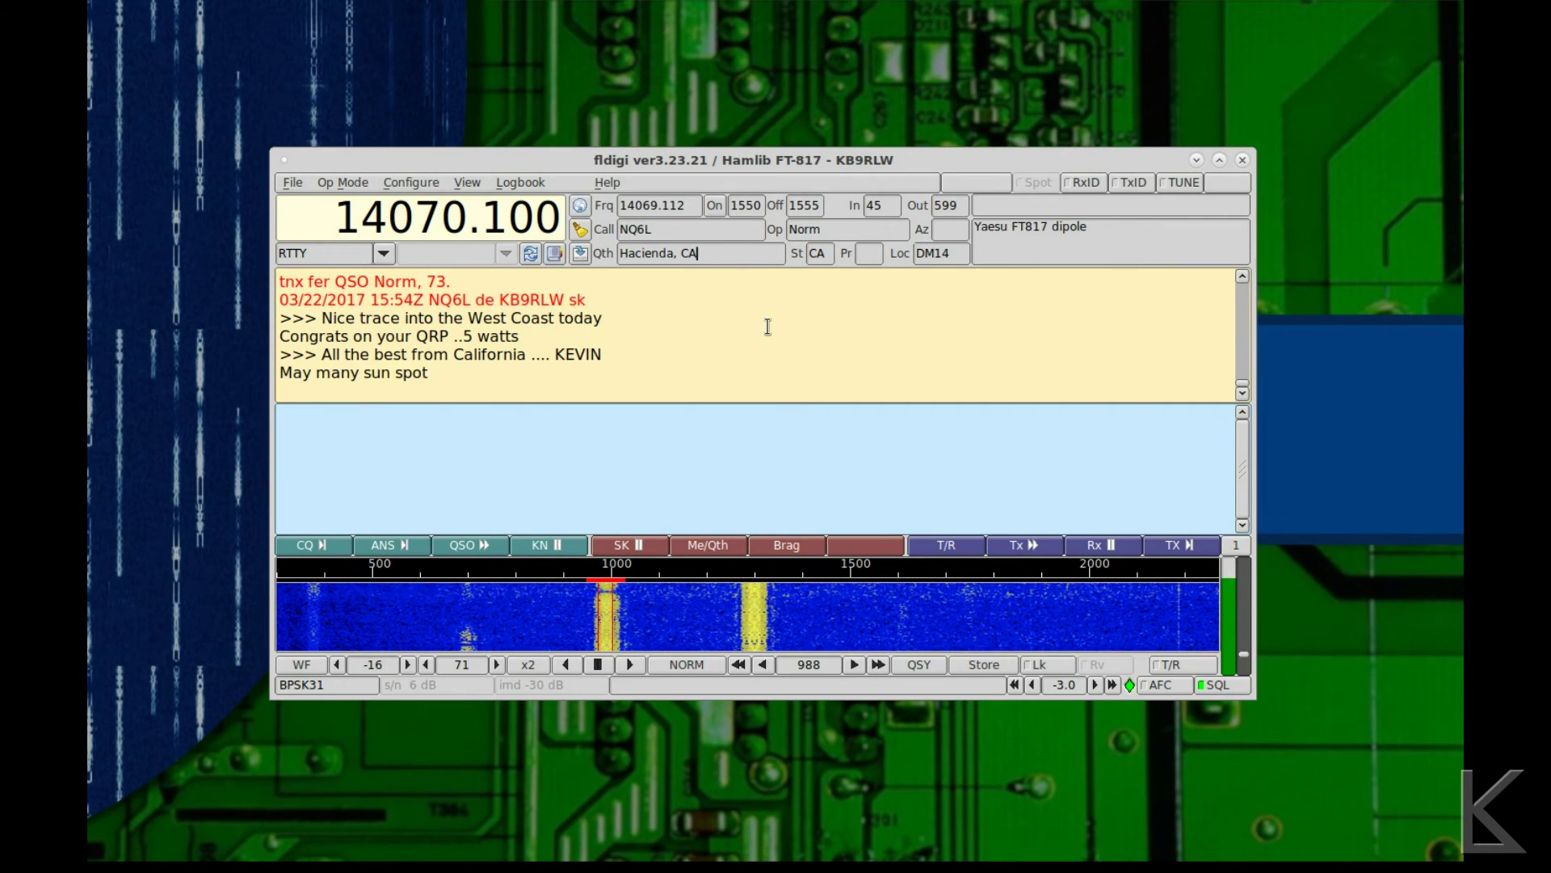
pyautogui.press('BackSpace')
pyautogui.press('BackSpace')
pyautogui.press('BackSpace')
pyautogui.press('BackSpace')
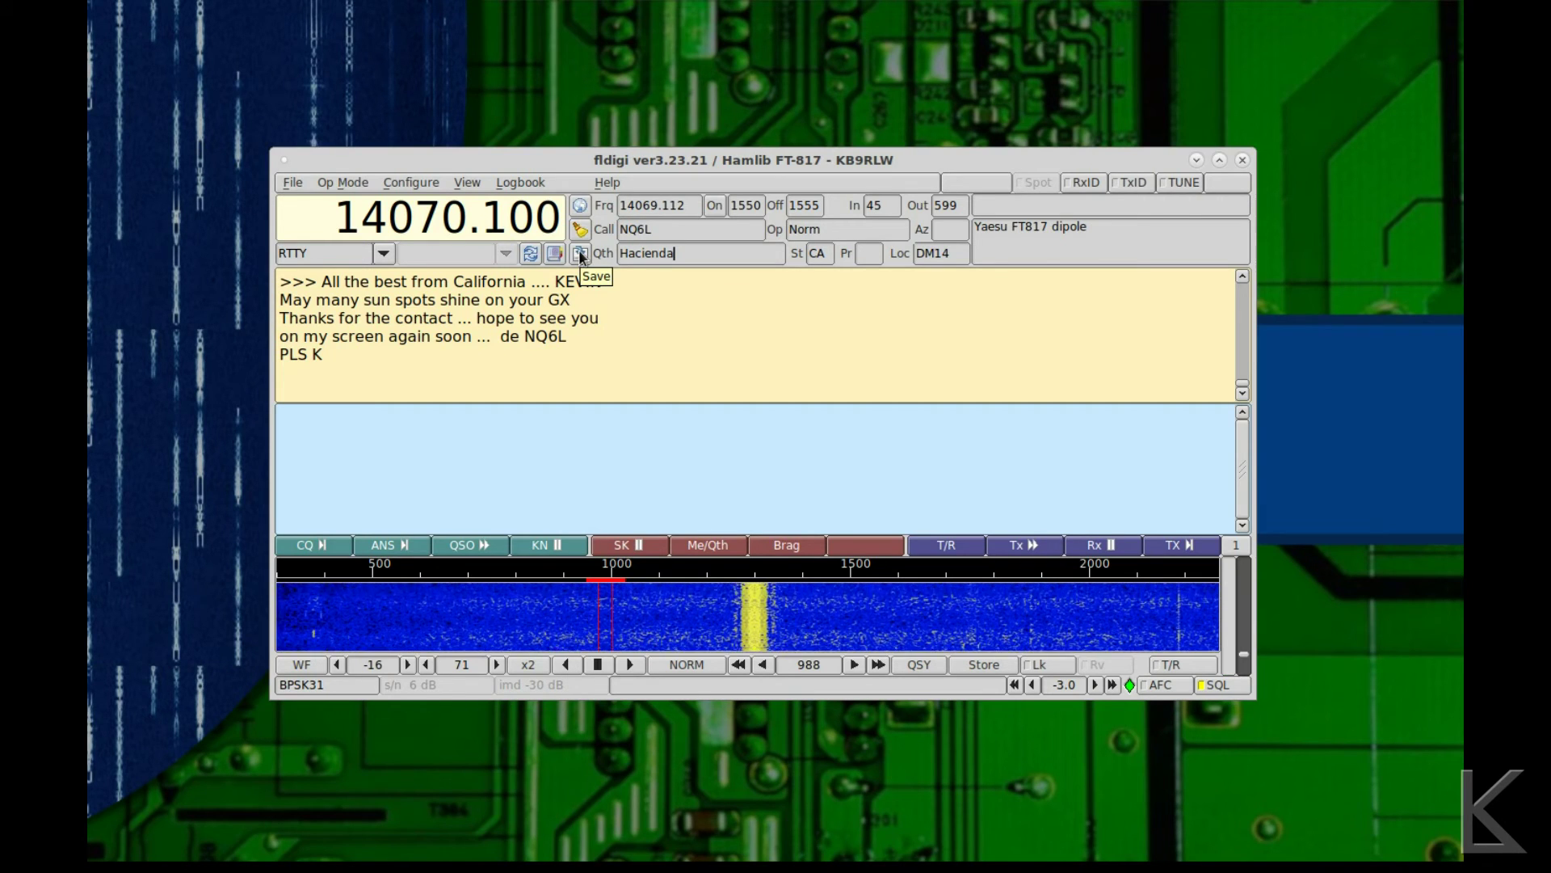
pyautogui.click(580, 254)
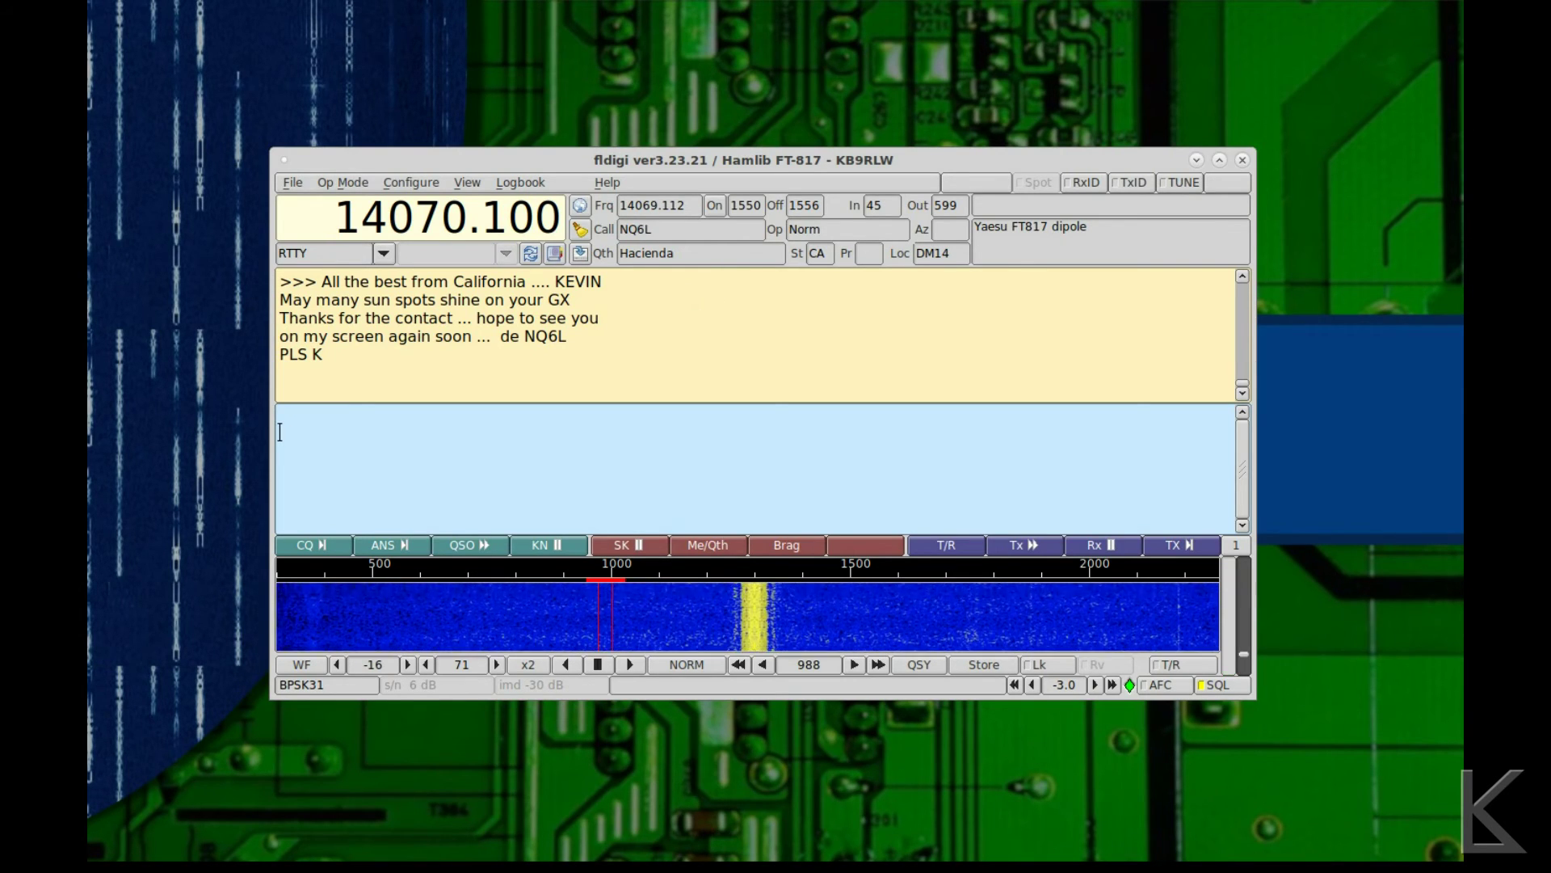
# Switch to xlog and move its window below fldigi's log fields to check the newly logged contact
pyautogui.hotkey('alt', 'Tab')
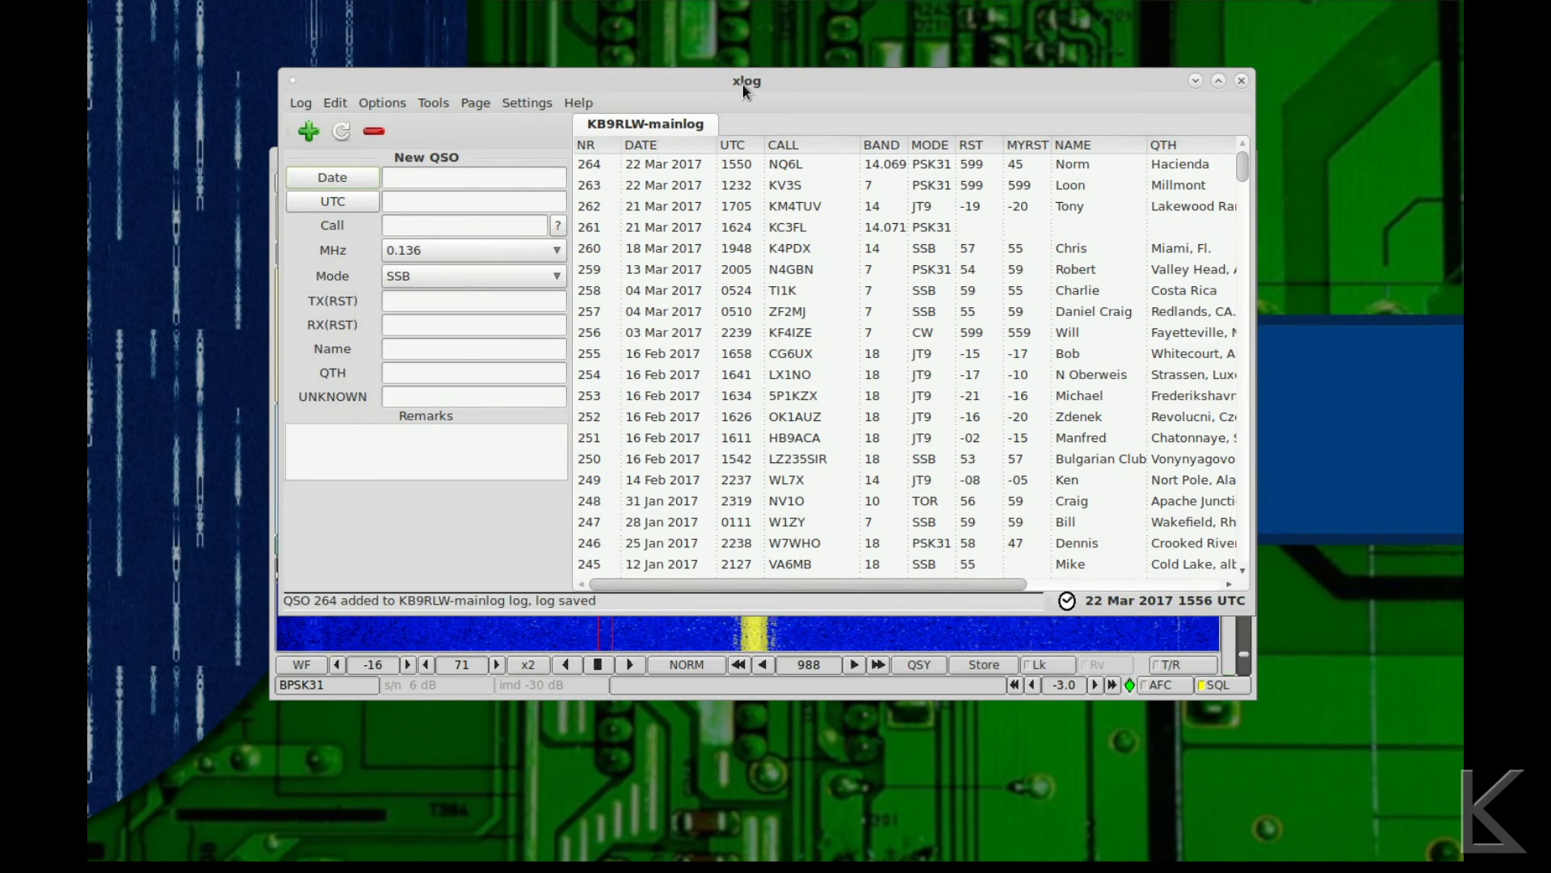
pyautogui.moveTo(787, 87); pyautogui.dragTo(811, 419)
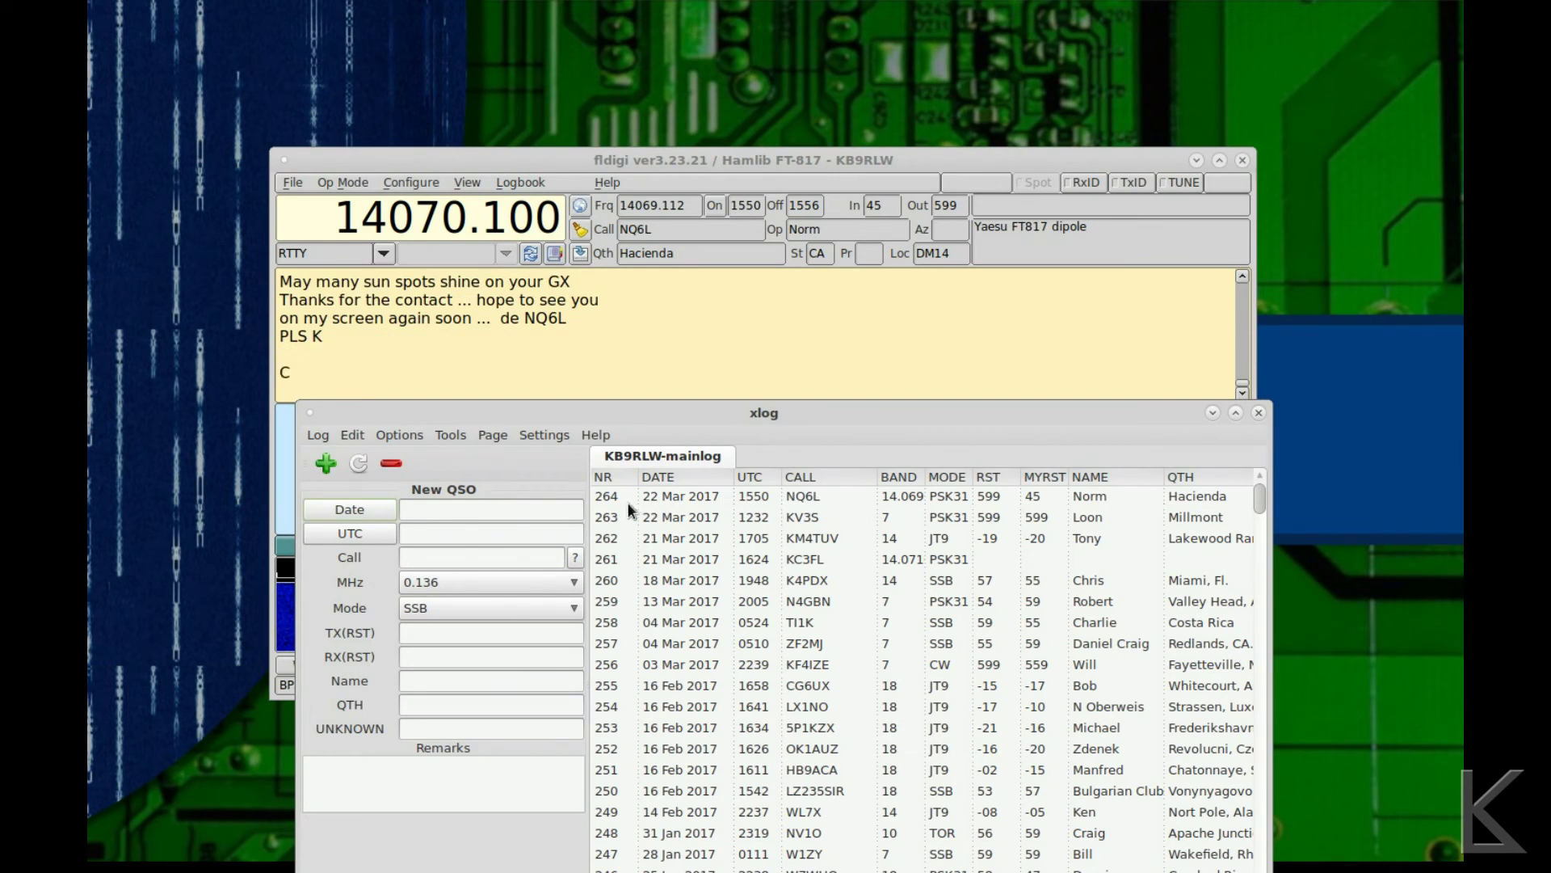
# Move the xlog window up out of the way, bring fldigi to the front, and move its window down
pyautogui.moveTo(889, 409); pyautogui.dragTo(1040, 33)
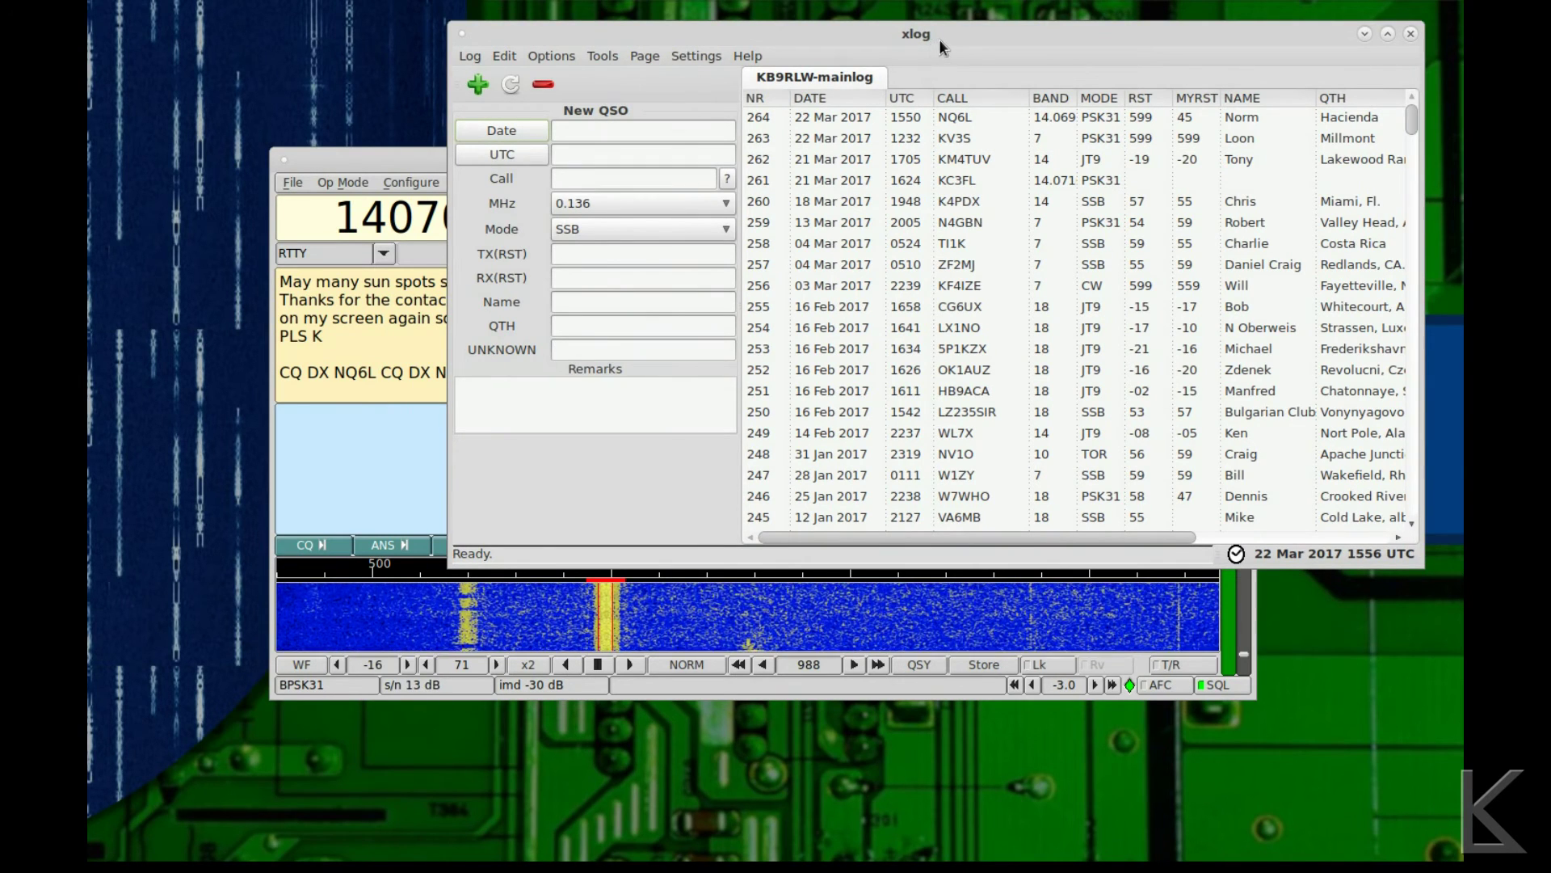
pyautogui.click(410, 157)
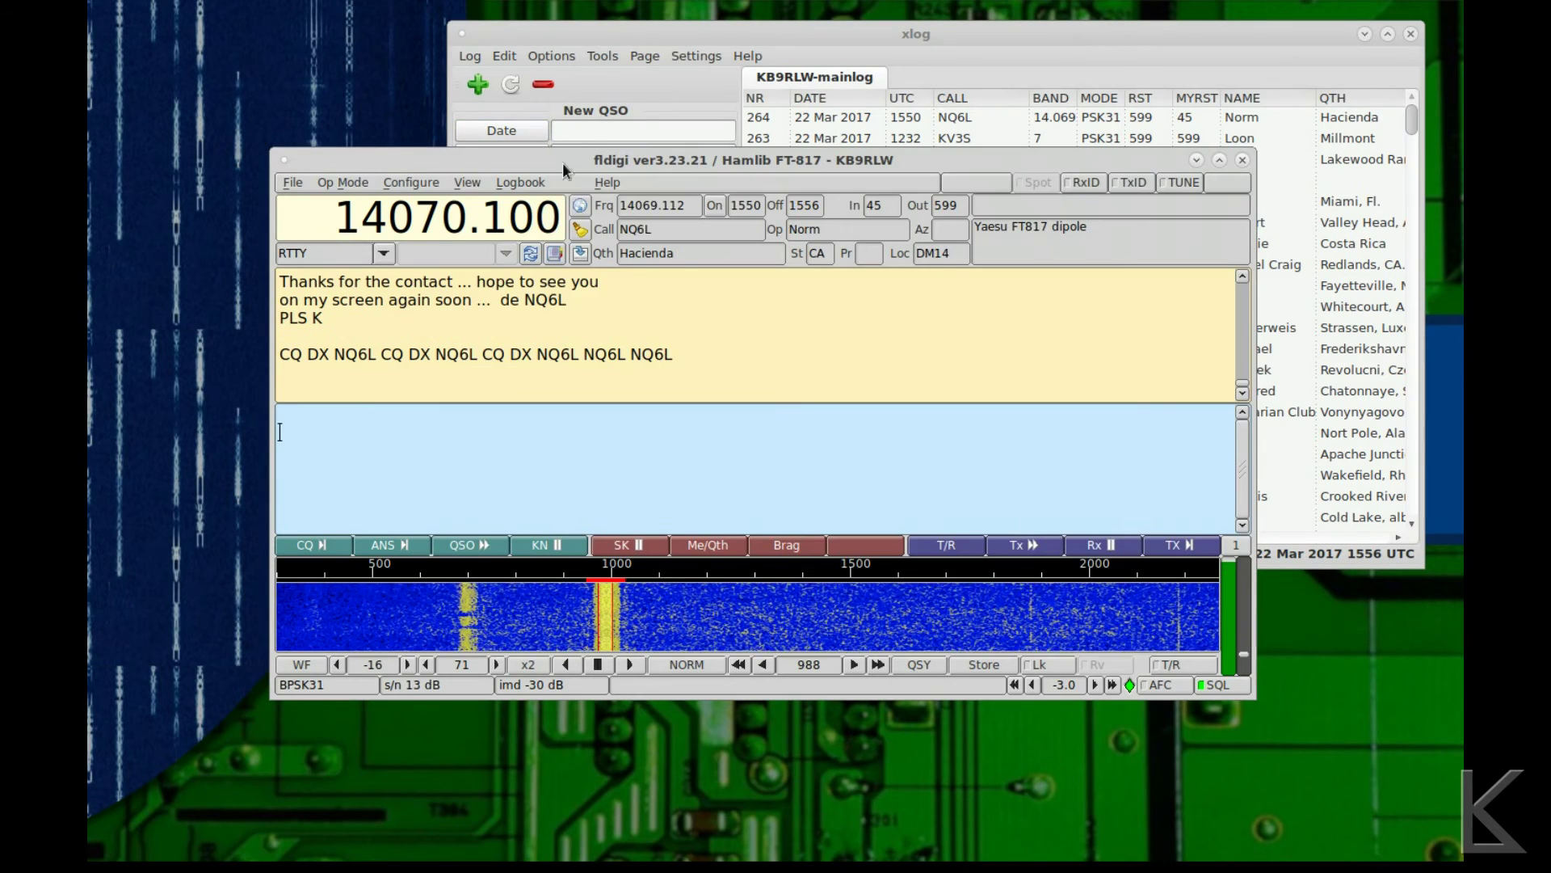
pyautogui.moveTo(545, 160); pyautogui.dragTo(436, 296)
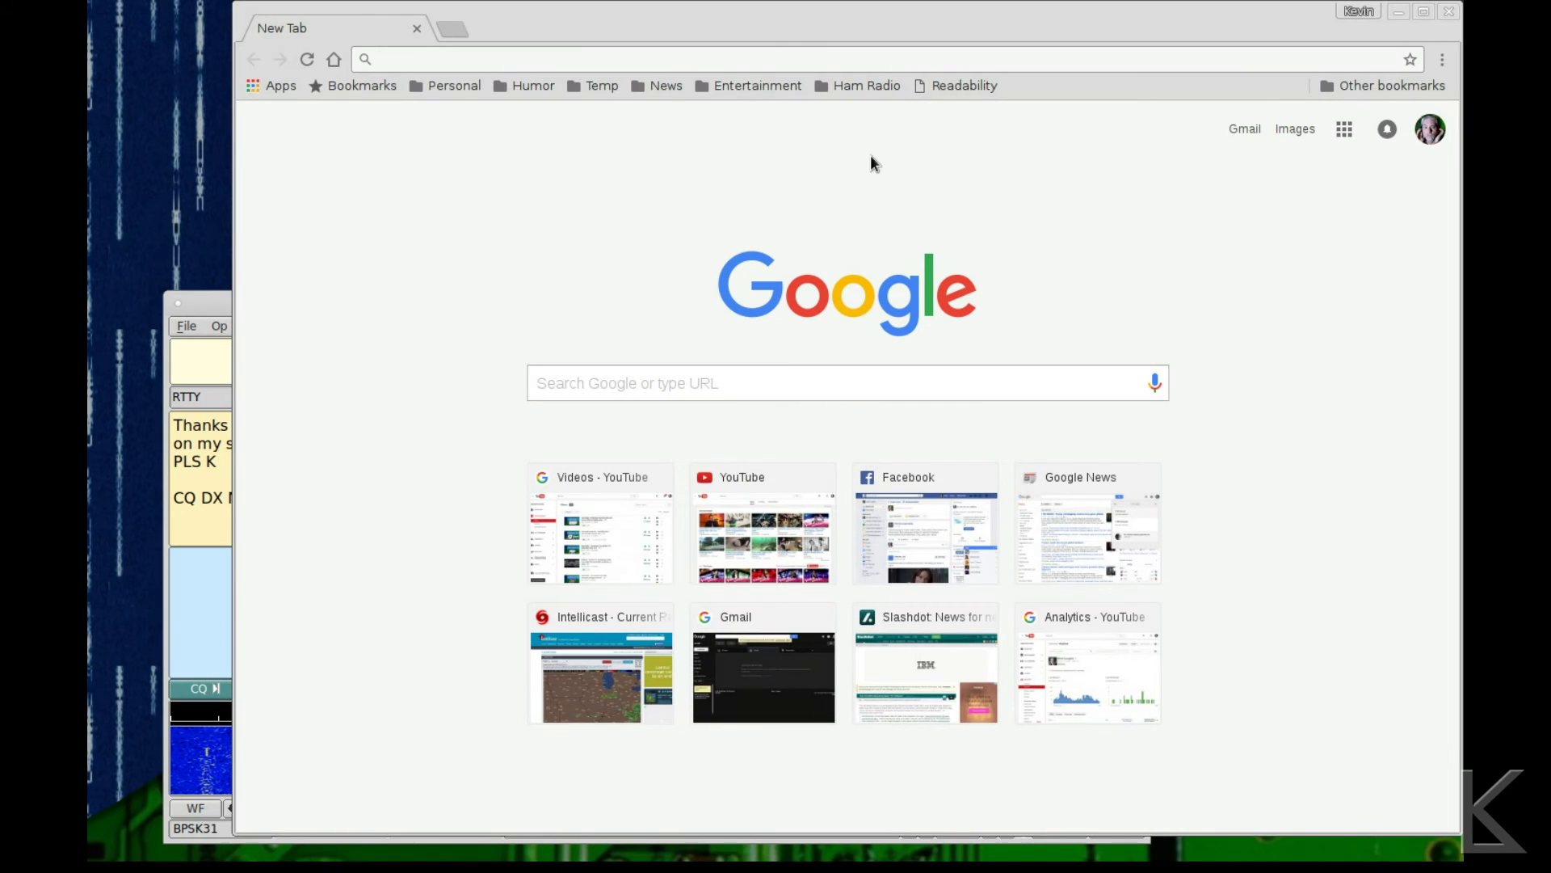
# Switch to the web browser and open ARRL's Logbook of the World from the Ham Radio bookmarks
pyautogui.click(863, 86)
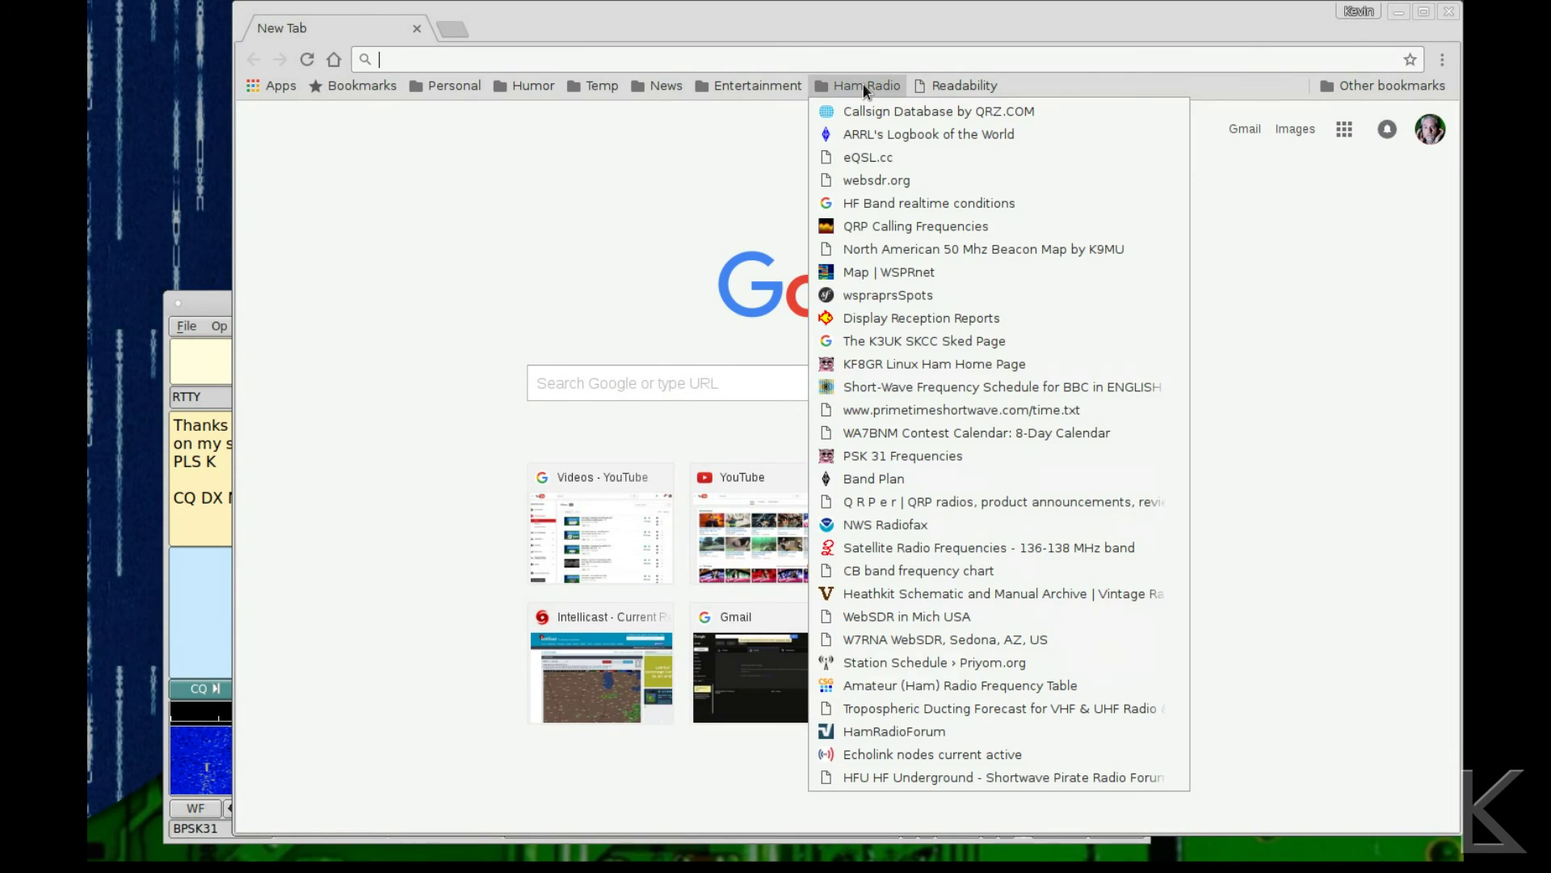
pyautogui.click(885, 136)
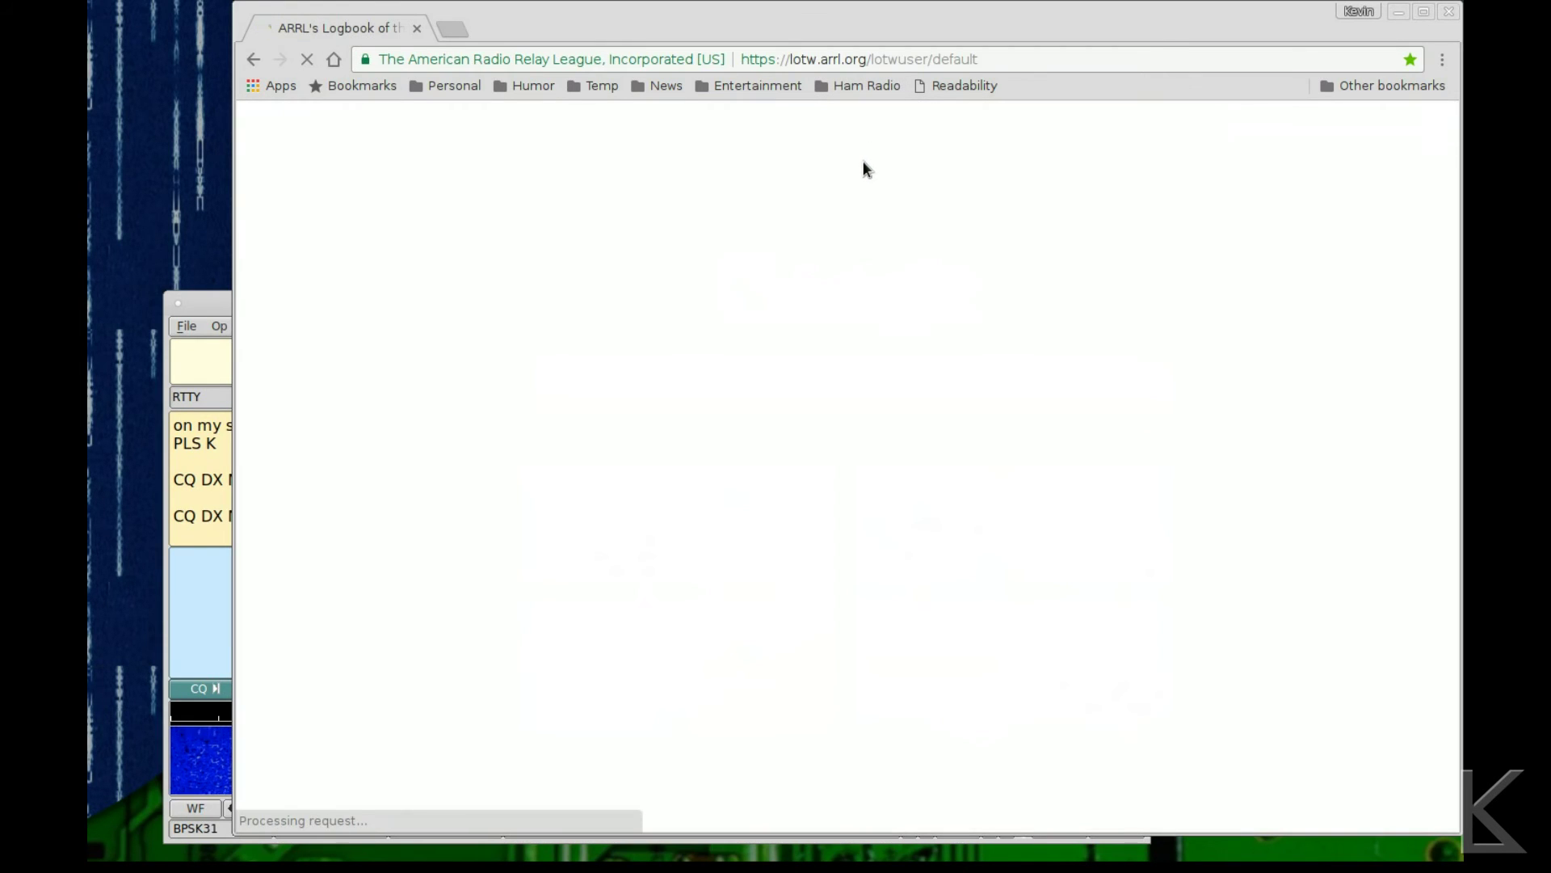
pyautogui.click(215, 303)
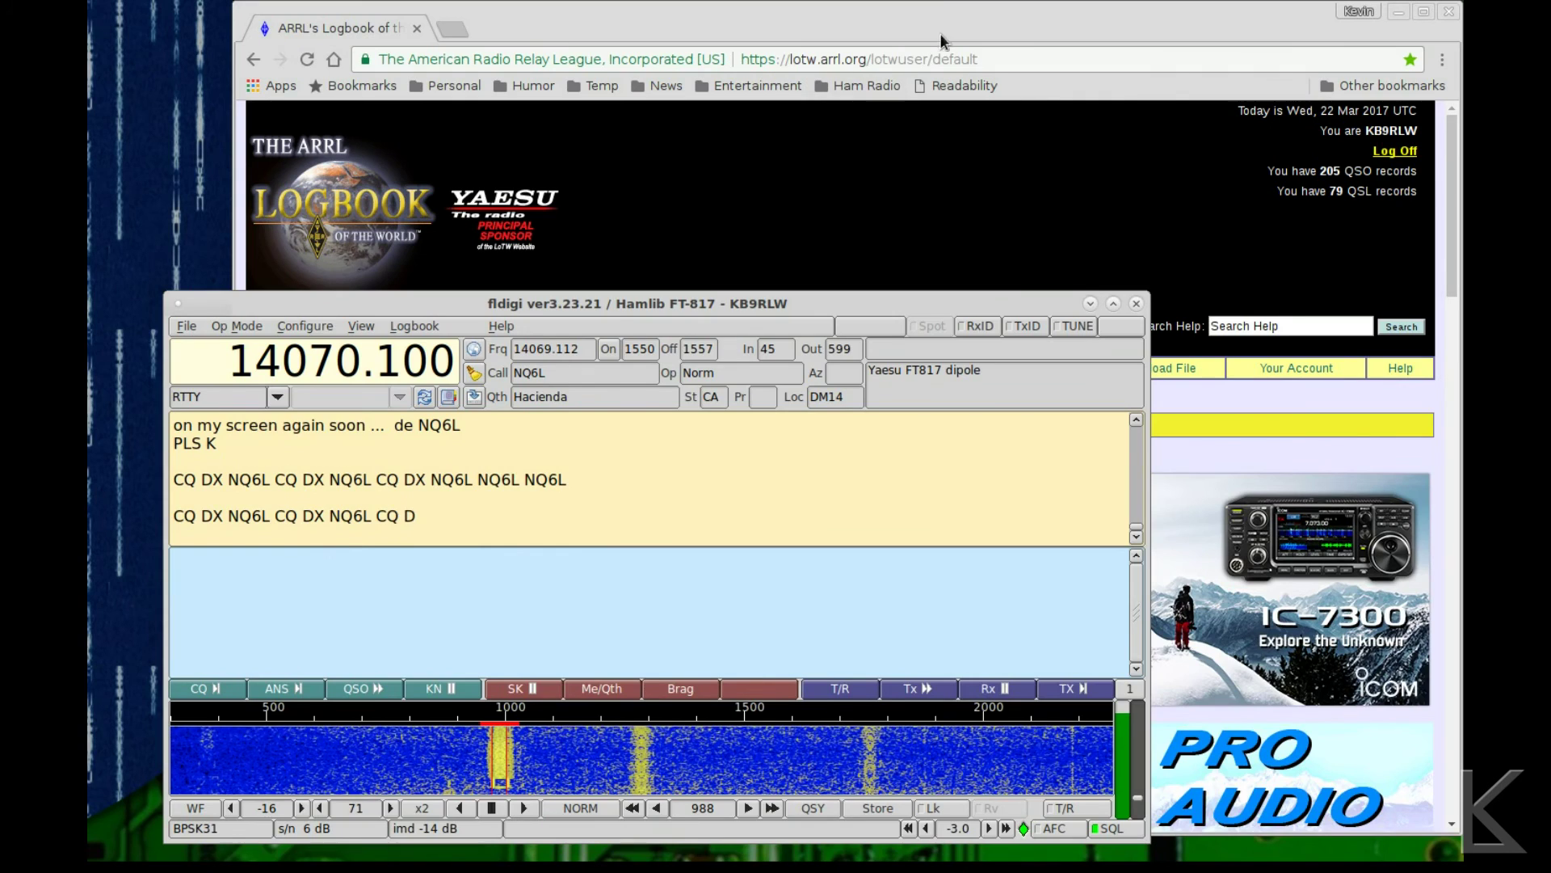
pyautogui.click(951, 137)
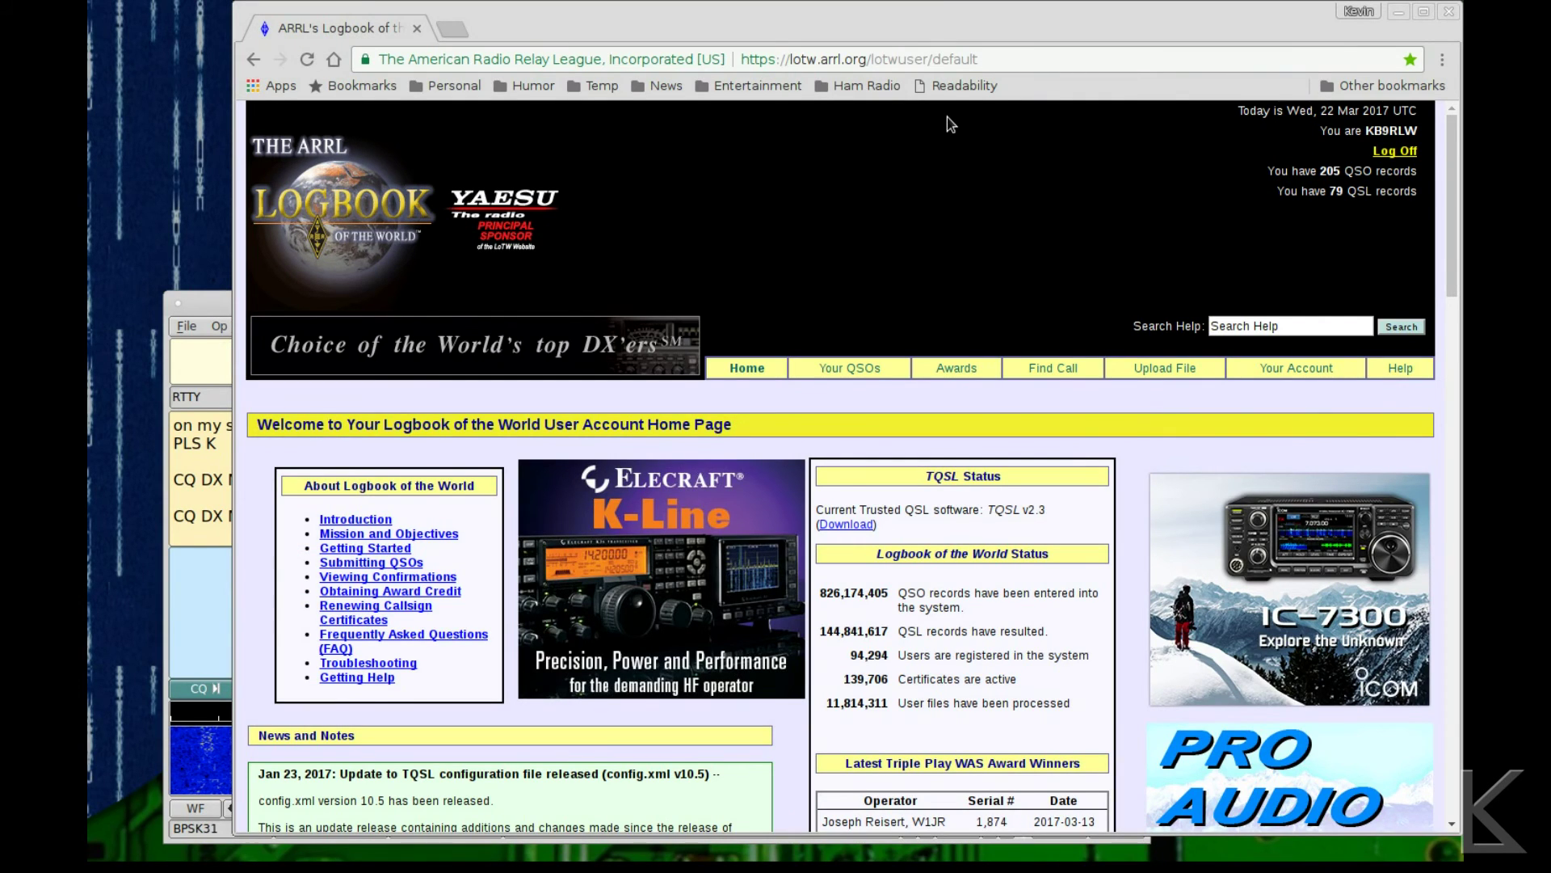
# List the account's most recent QSOs in Logbook of the World and examine the details of the newest contact
pyautogui.click(869, 368)
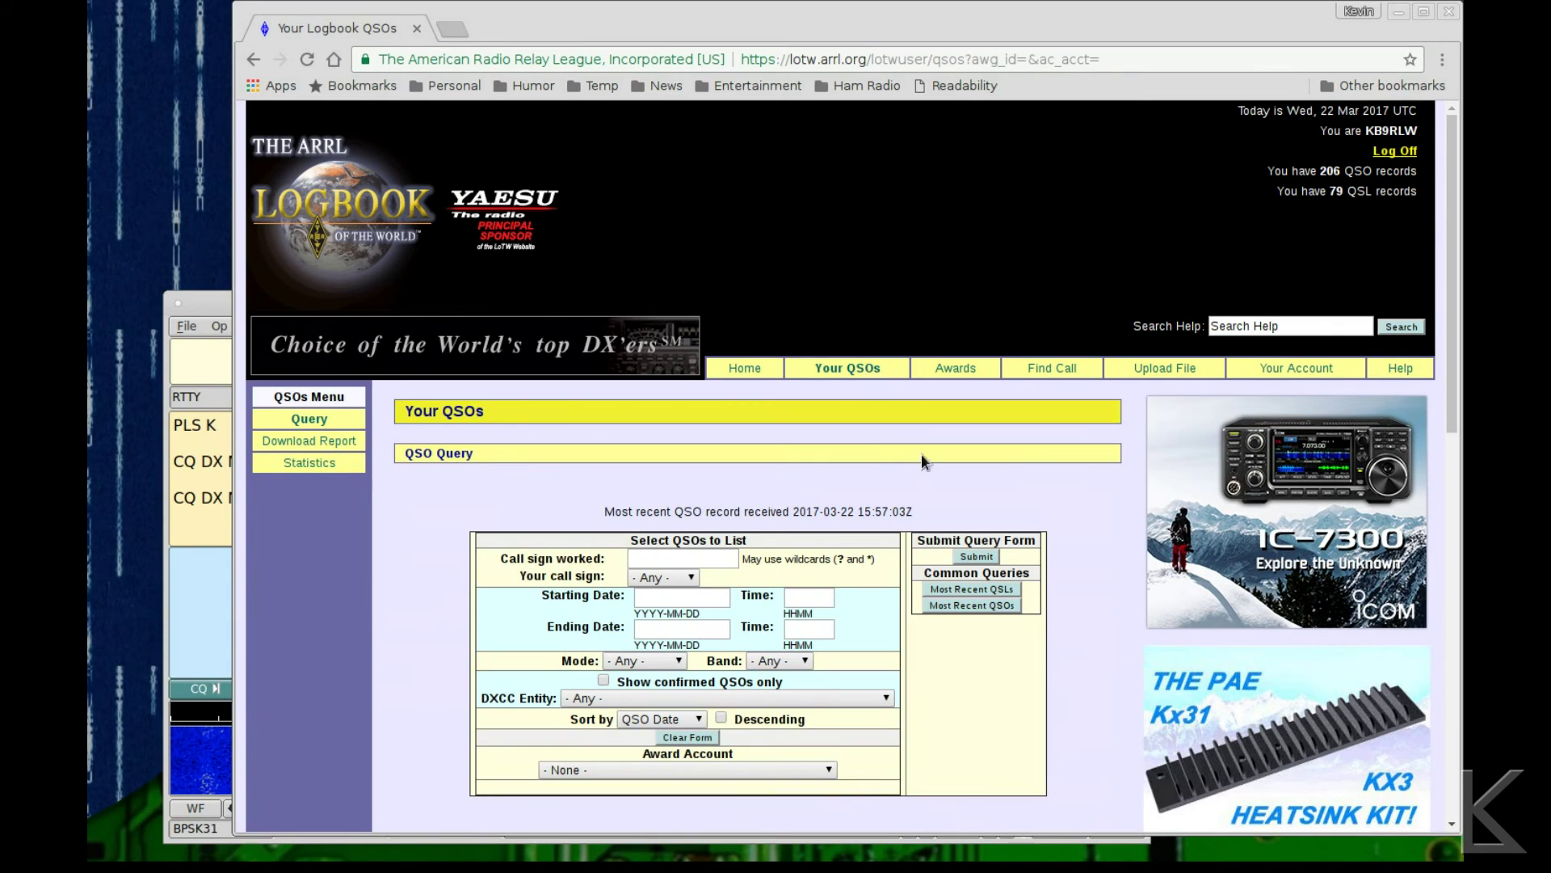
pyautogui.click(996, 606)
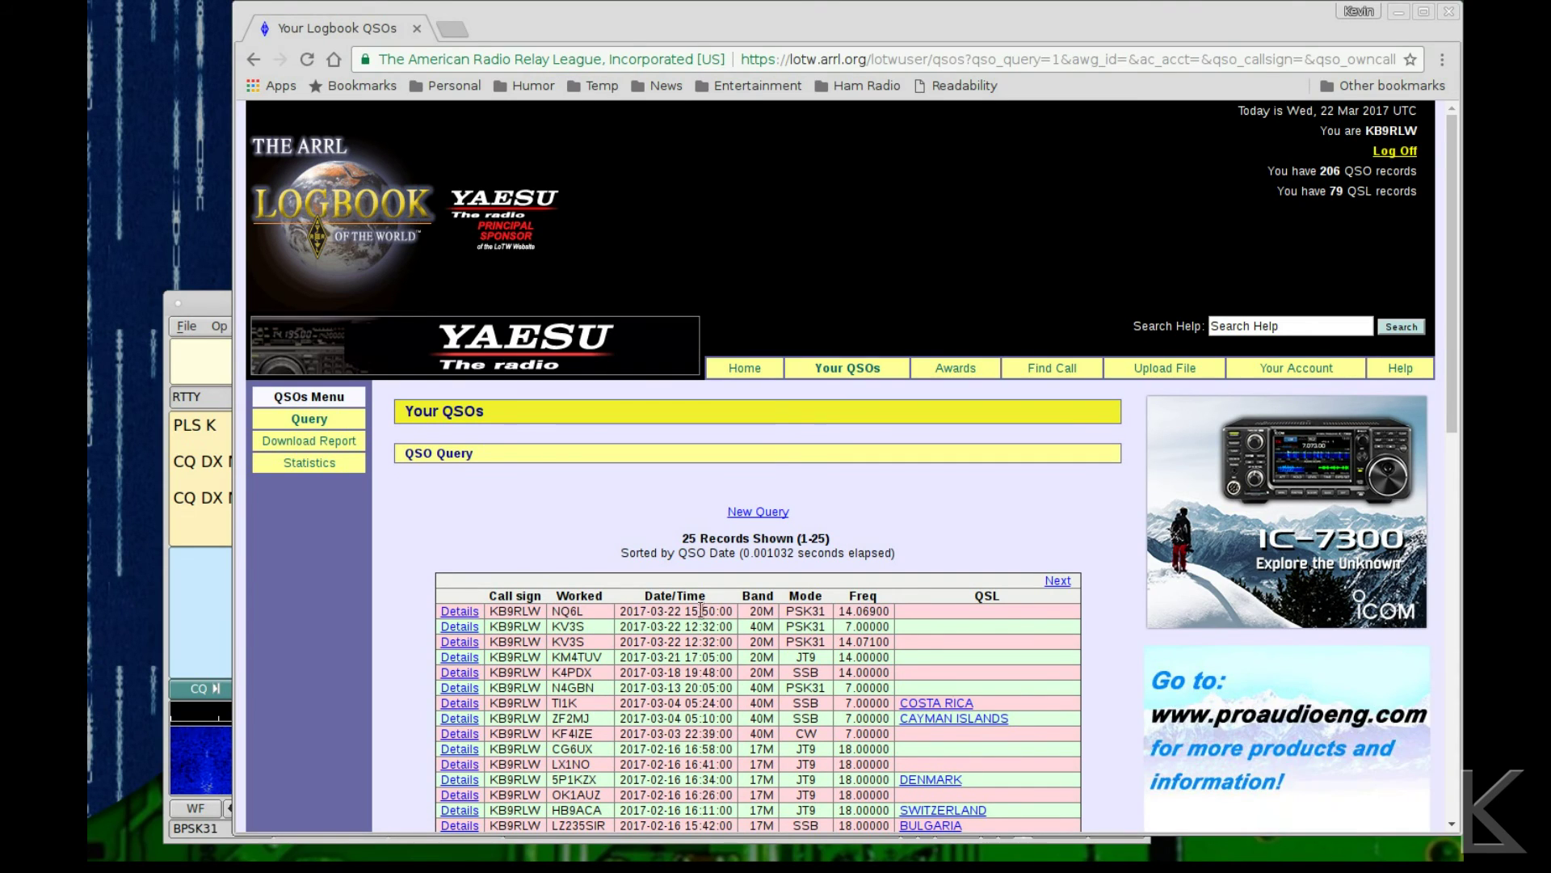
pyautogui.click(464, 612)
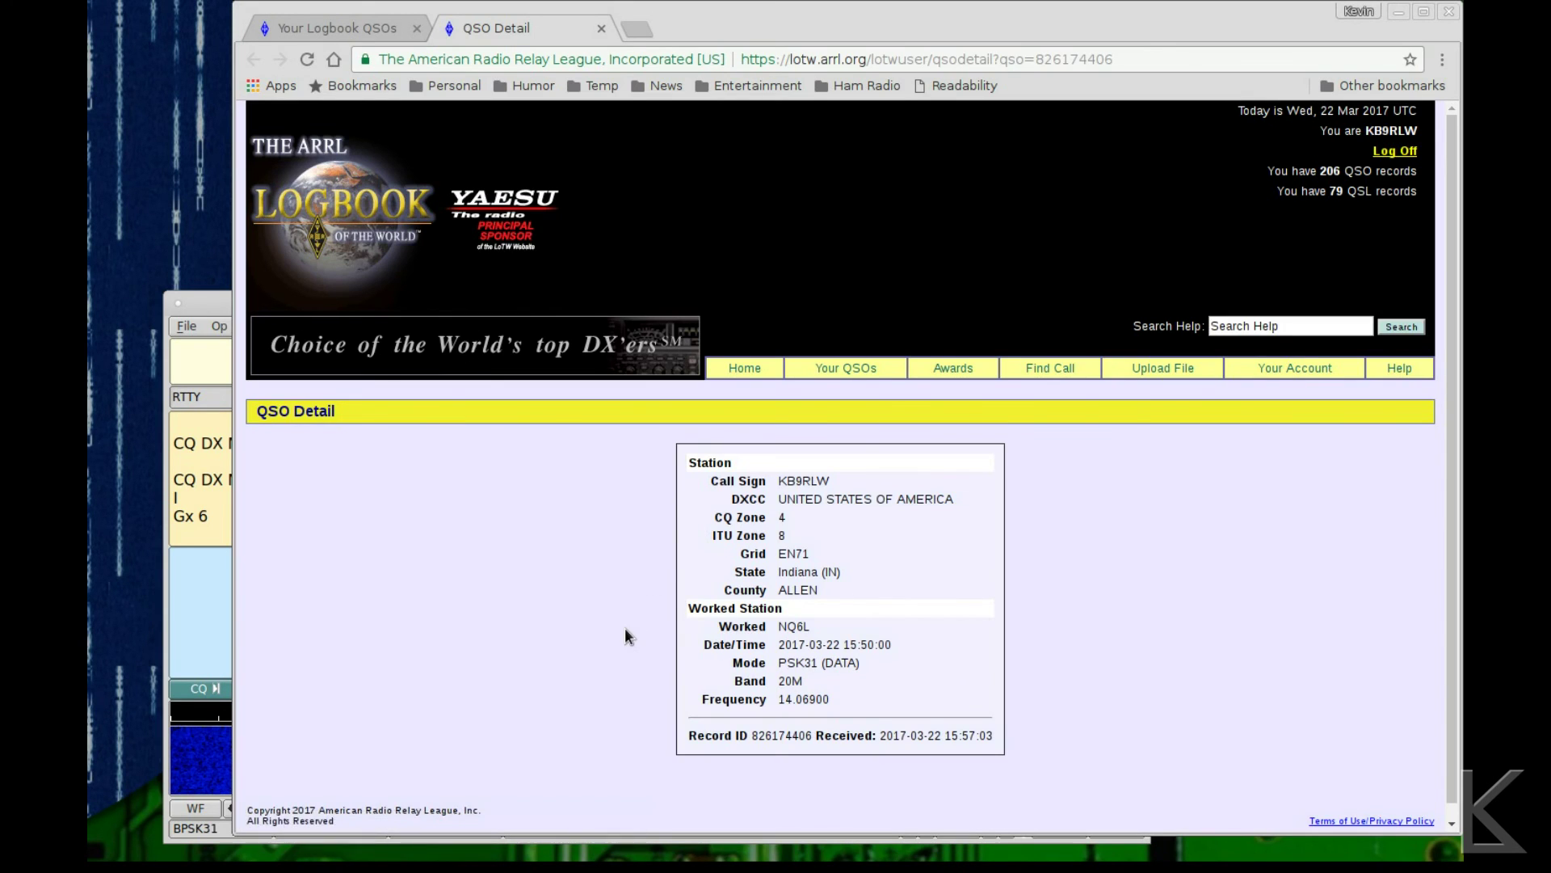
pyautogui.scroll(-1, 624, 635)
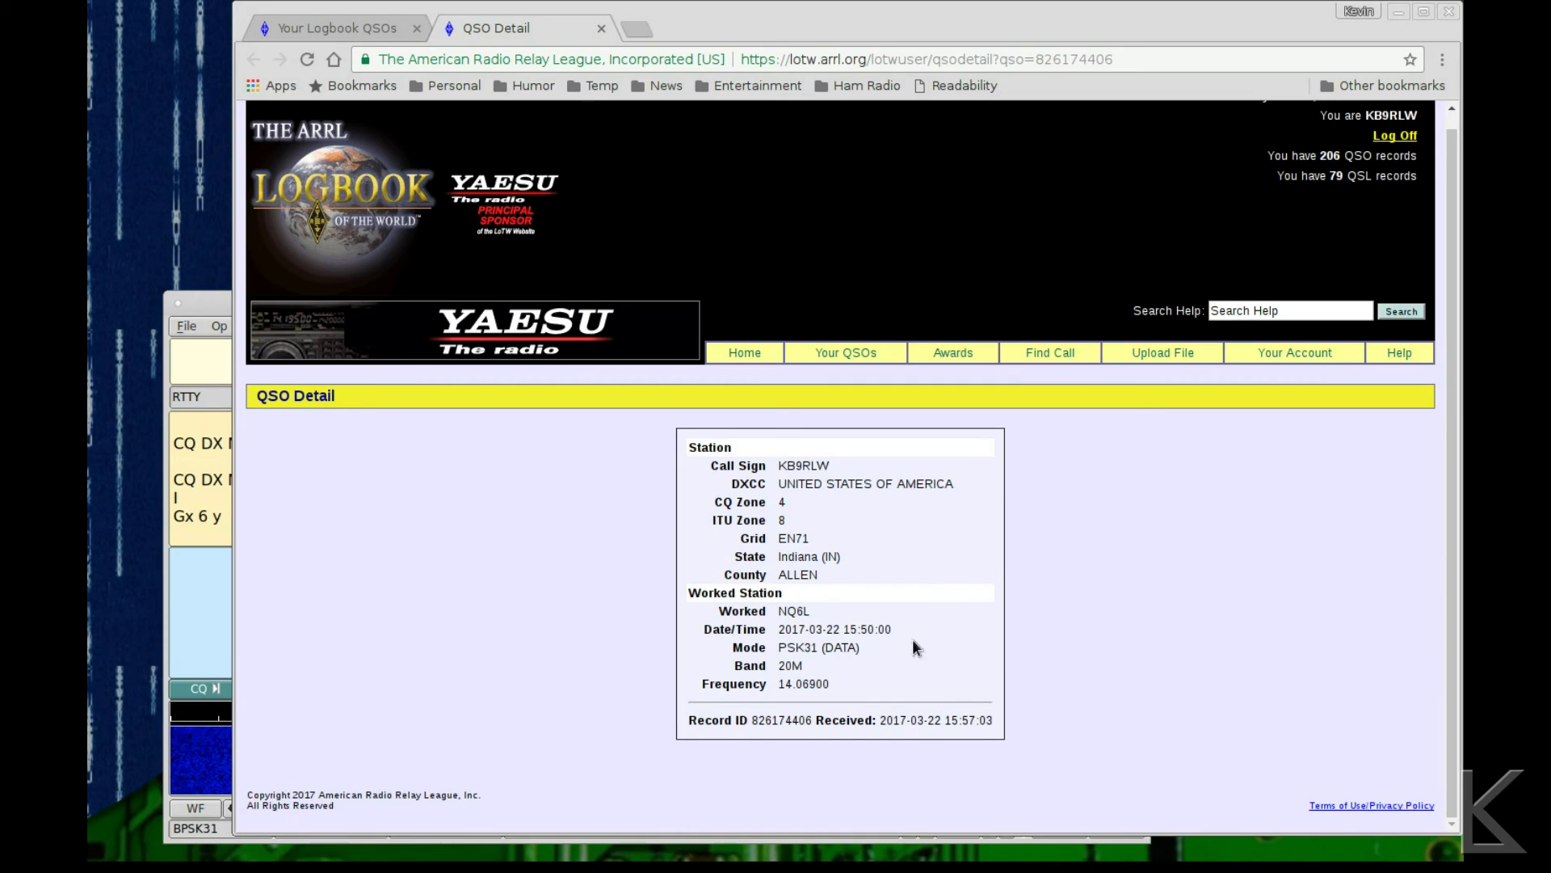
# Switch back to fldigi, move its window up, and look at the logbook's ADIF merge and export options
pyautogui.click(215, 303)
pyautogui.moveTo(697, 304); pyautogui.dragTo(696, 129)
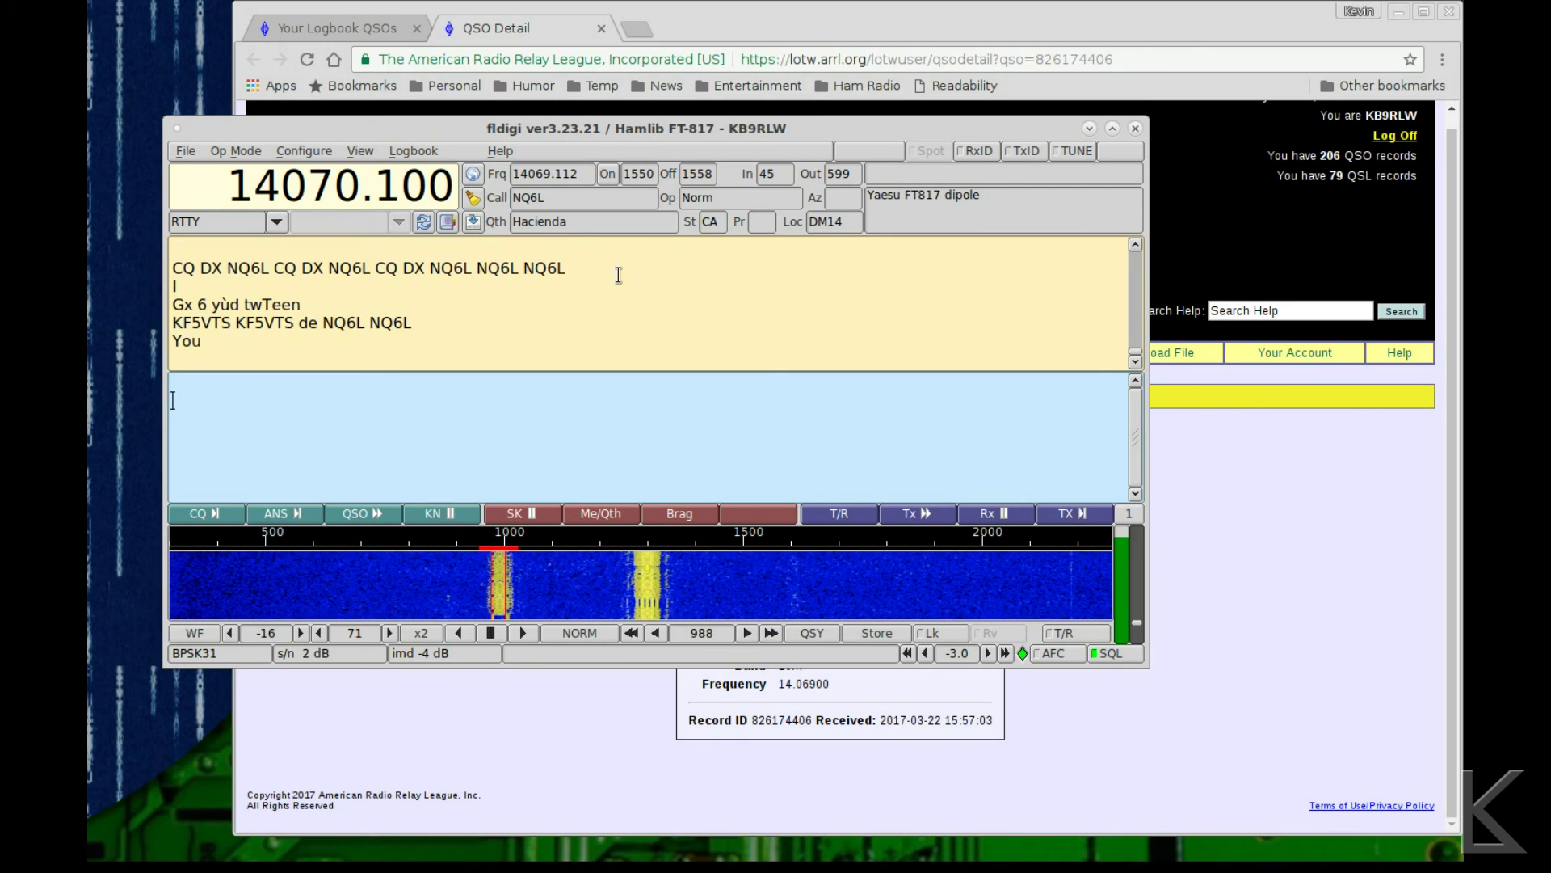
pyautogui.click(401, 152)
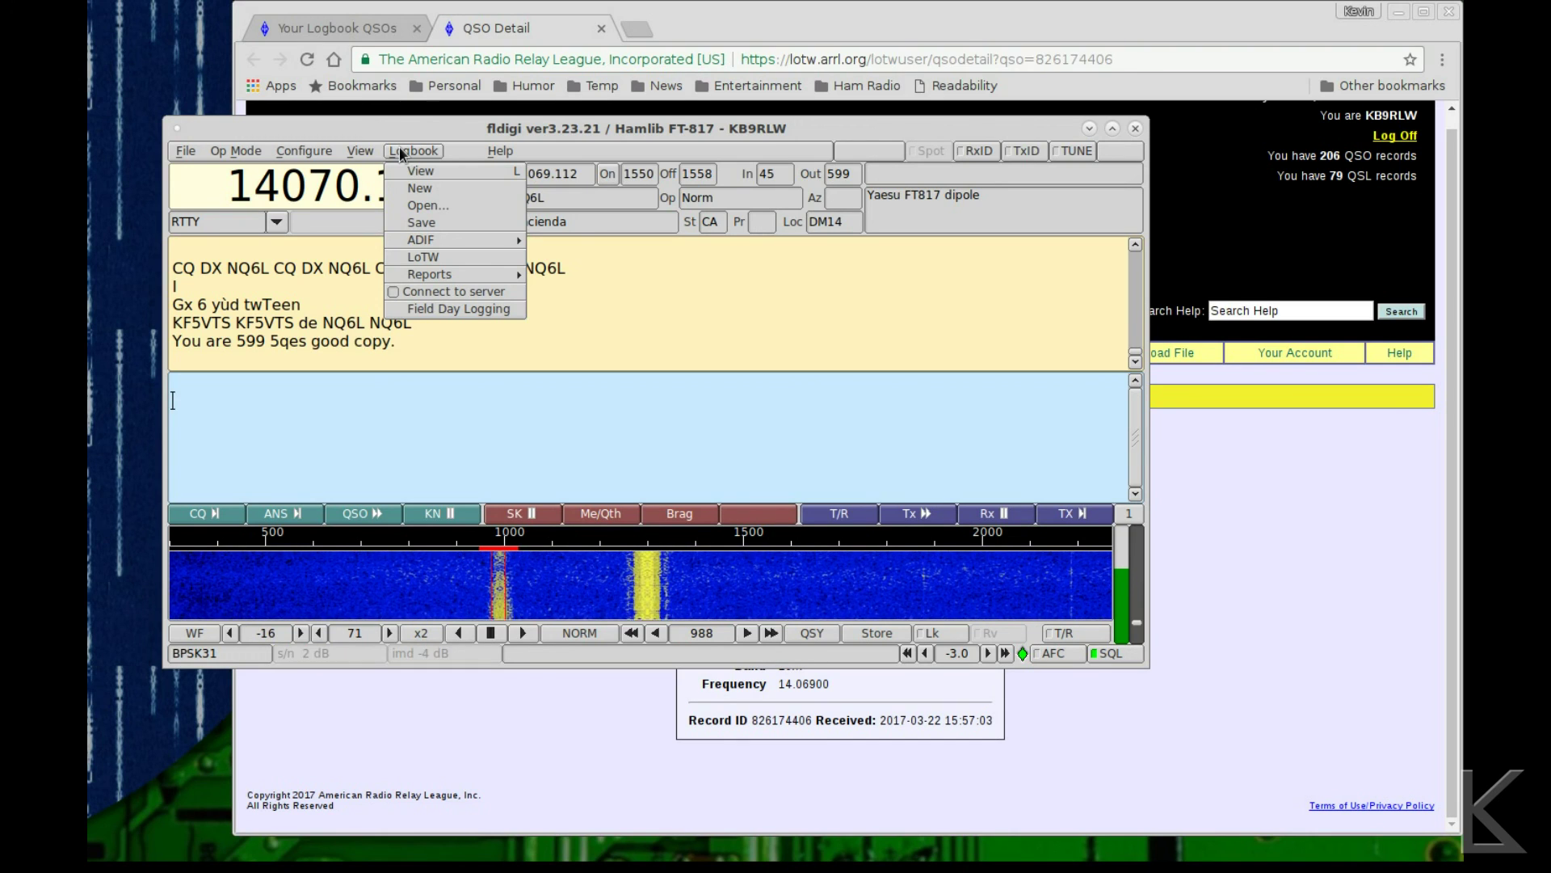
pyautogui.moveTo(447, 241)
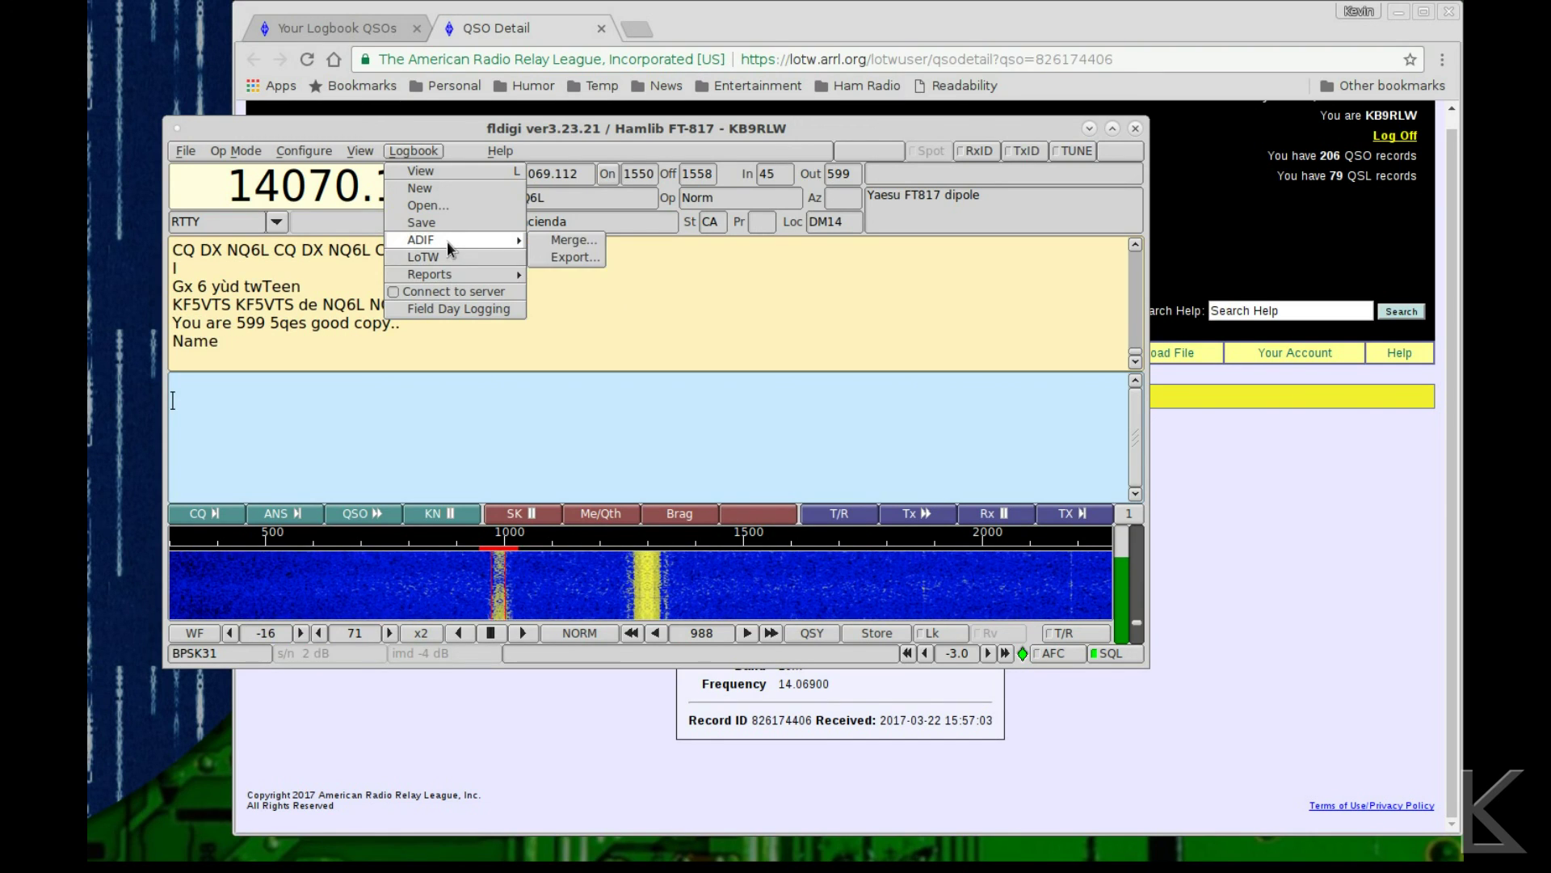
pyautogui.click(415, 152)
# View fldigi's logbook to check the saved contact's record, close the logbook, and move the main window down
pyautogui.click(420, 153)
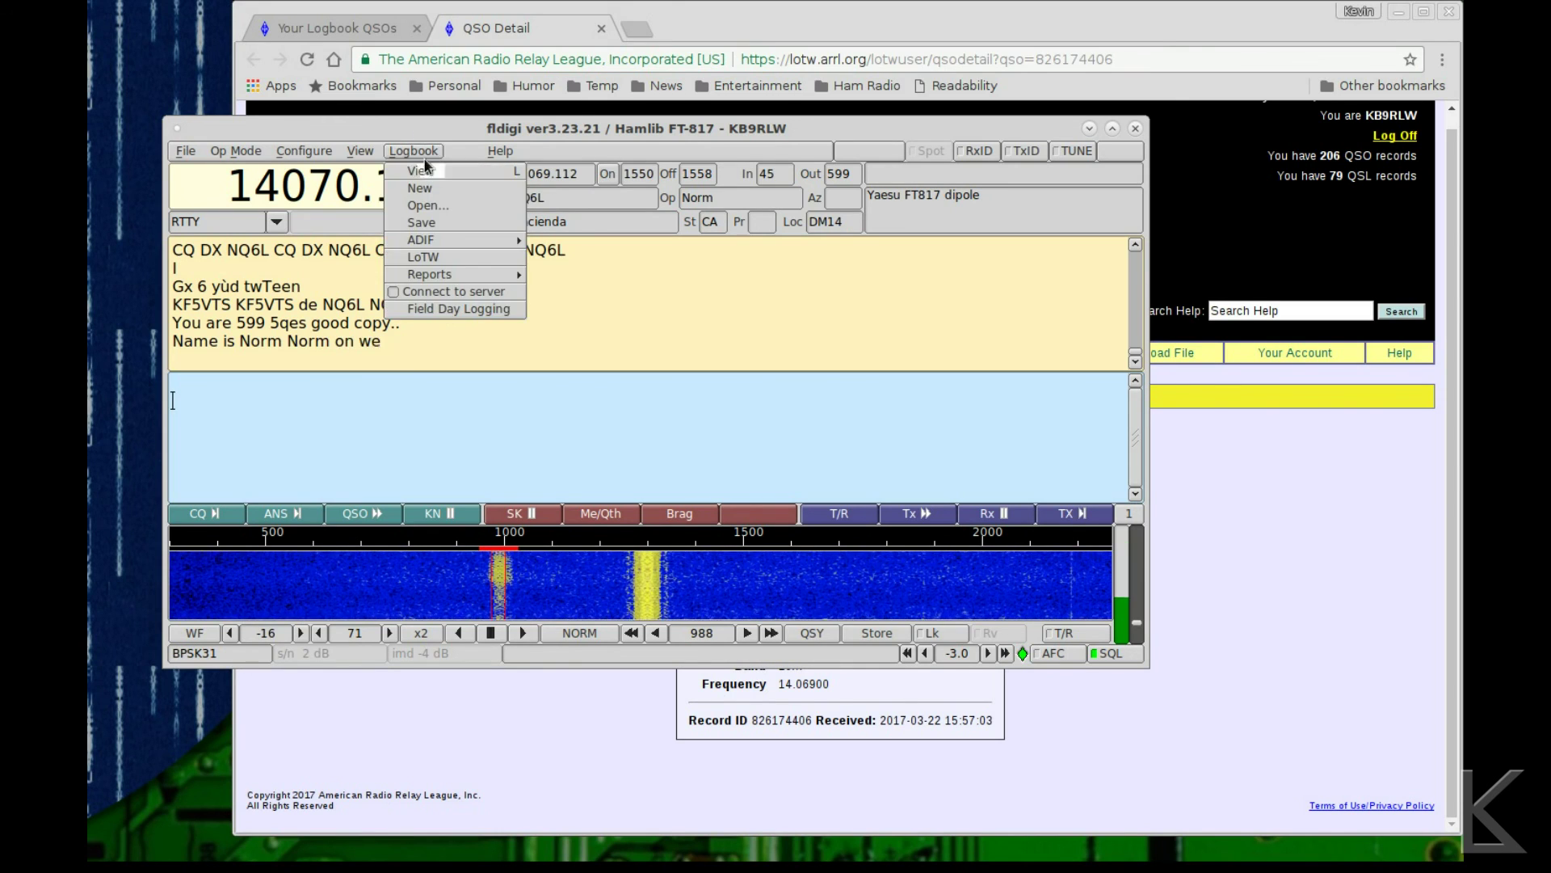
pyautogui.click(427, 170)
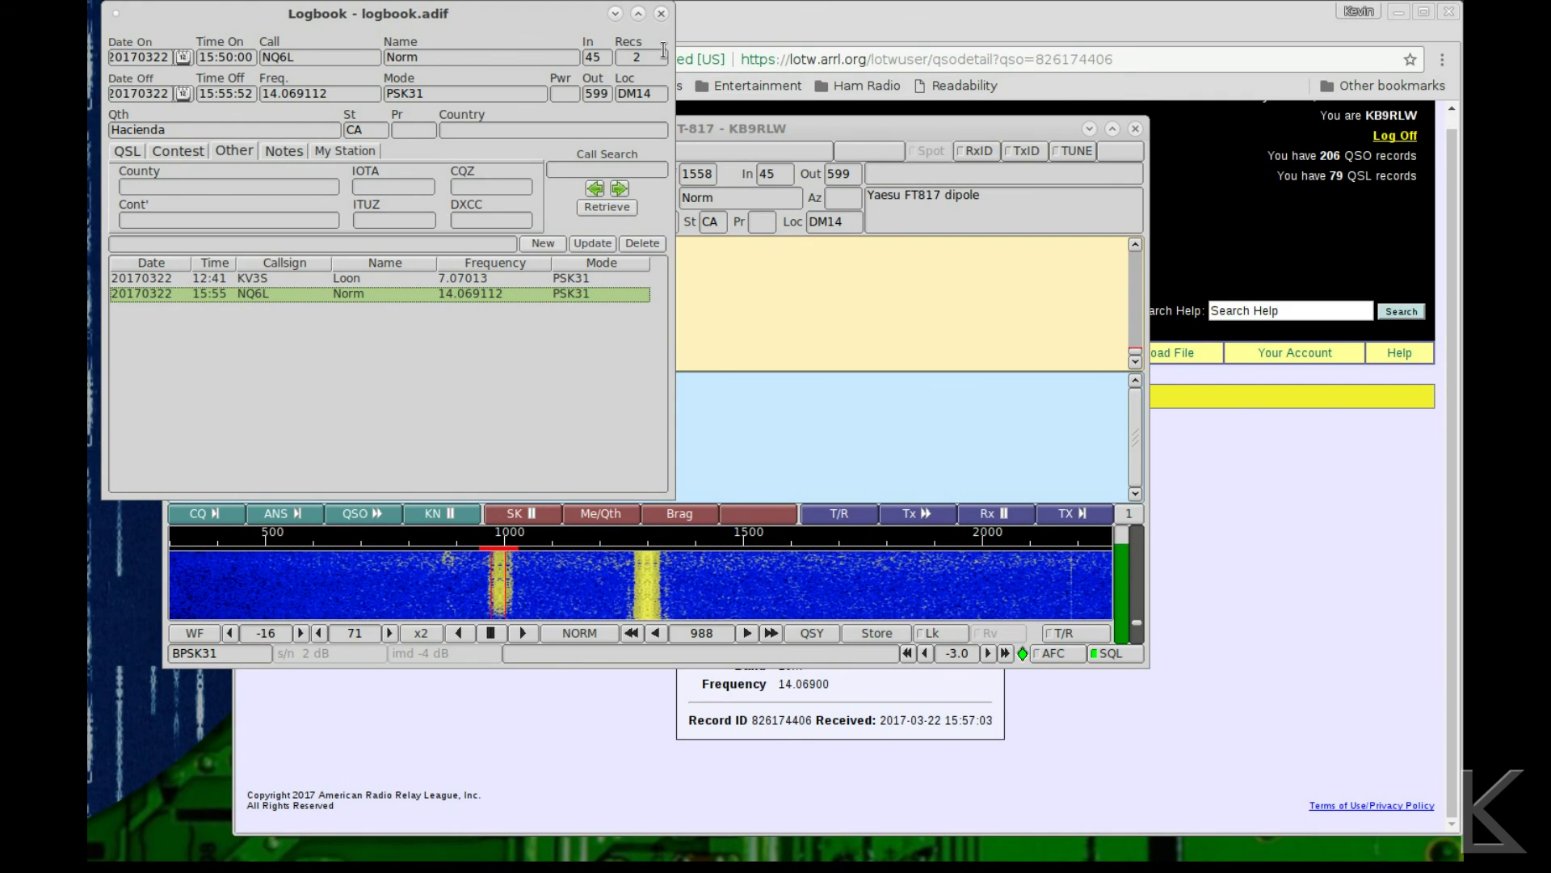
pyautogui.click(661, 13)
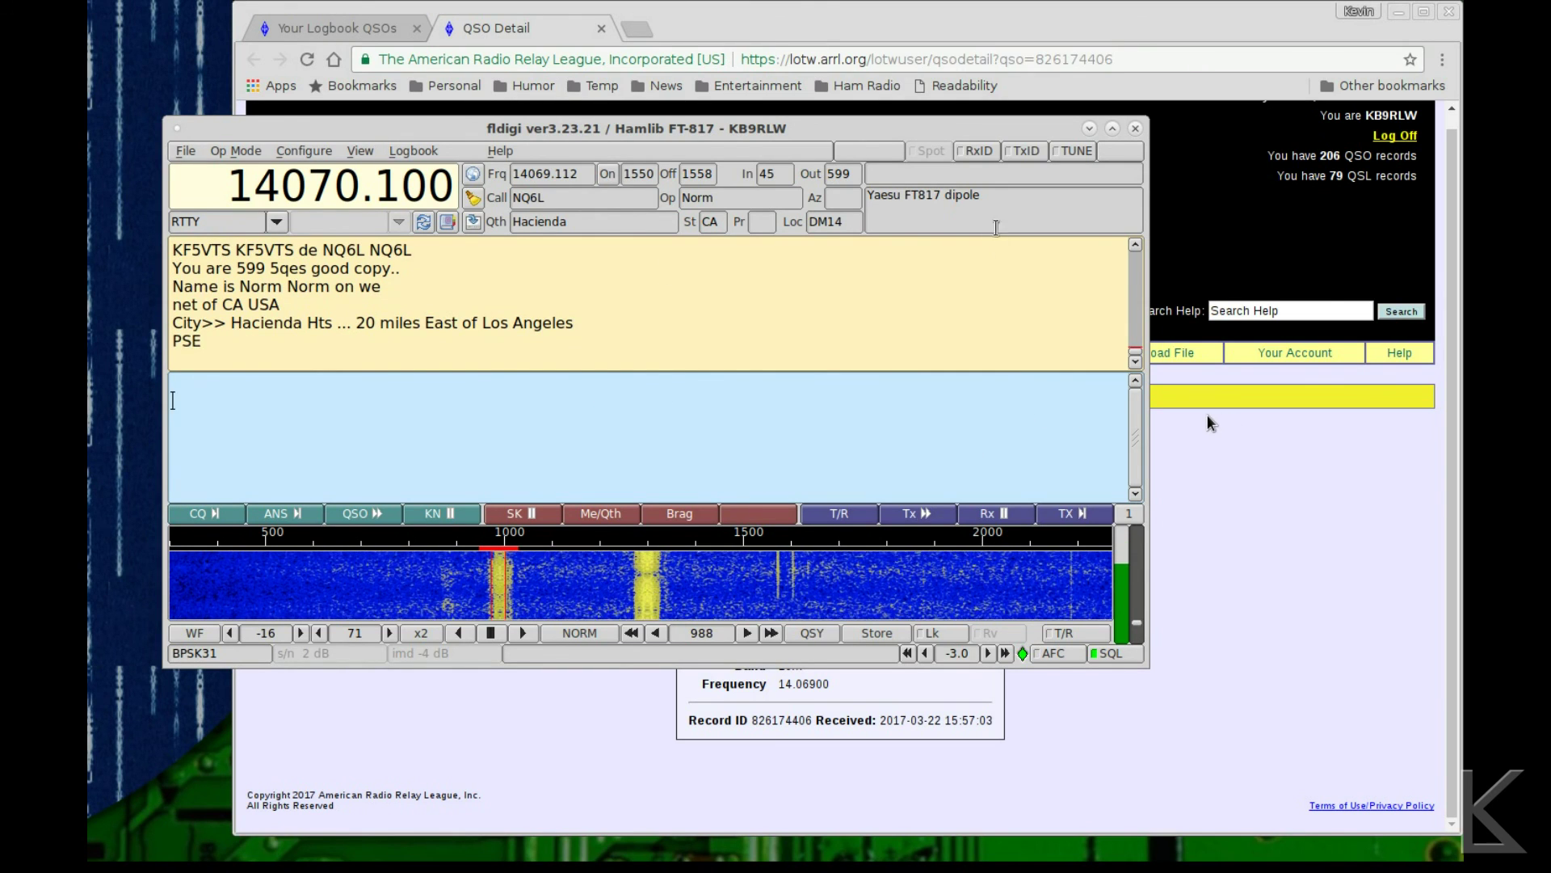
pyautogui.moveTo(962, 129); pyautogui.dragTo(956, 197)
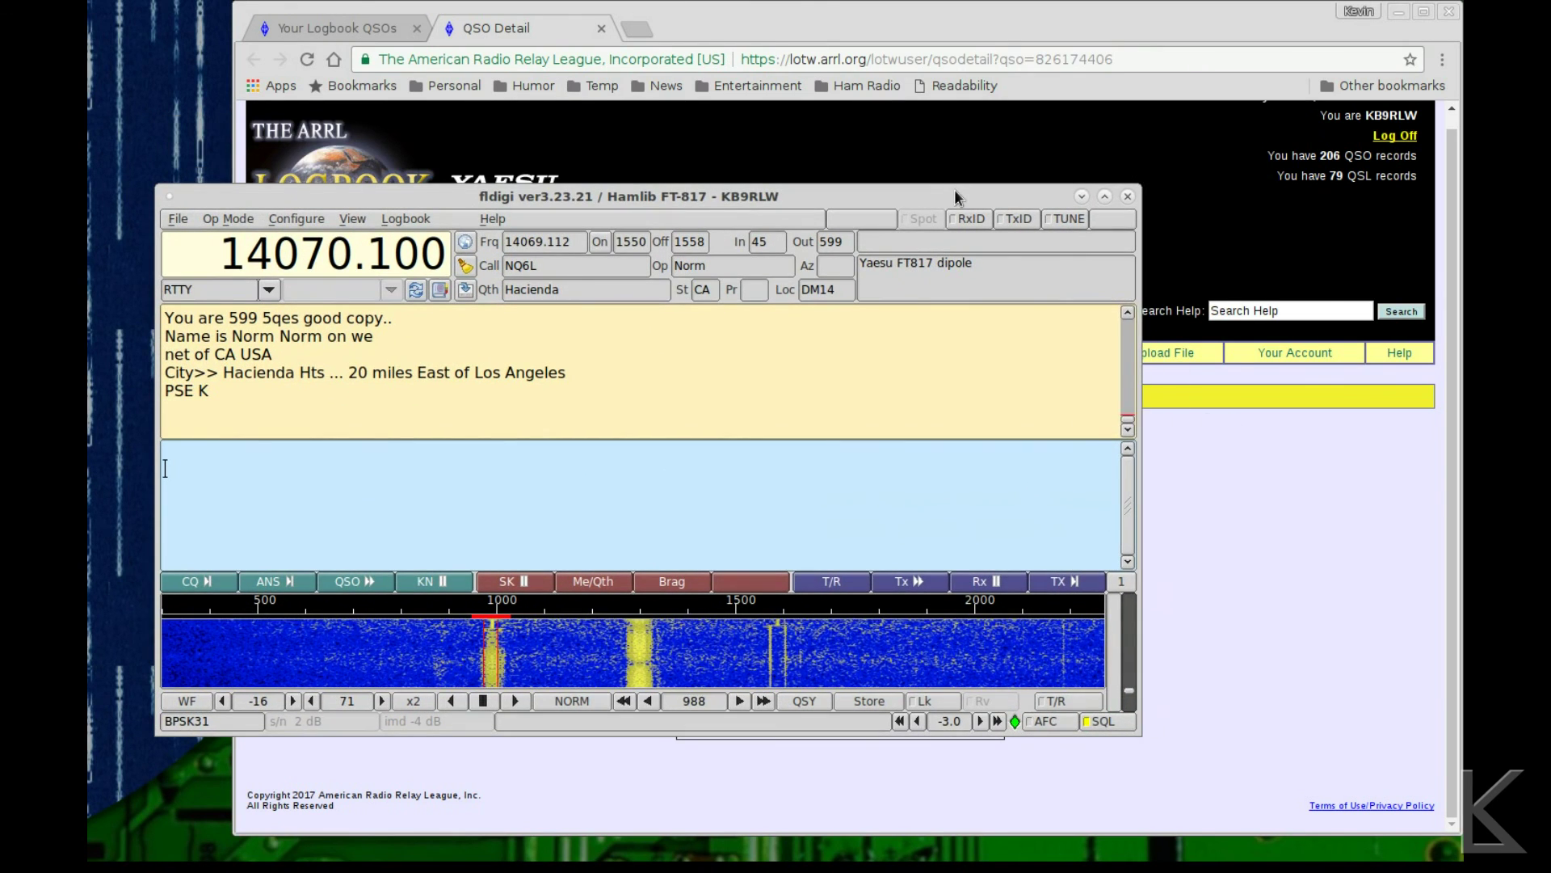